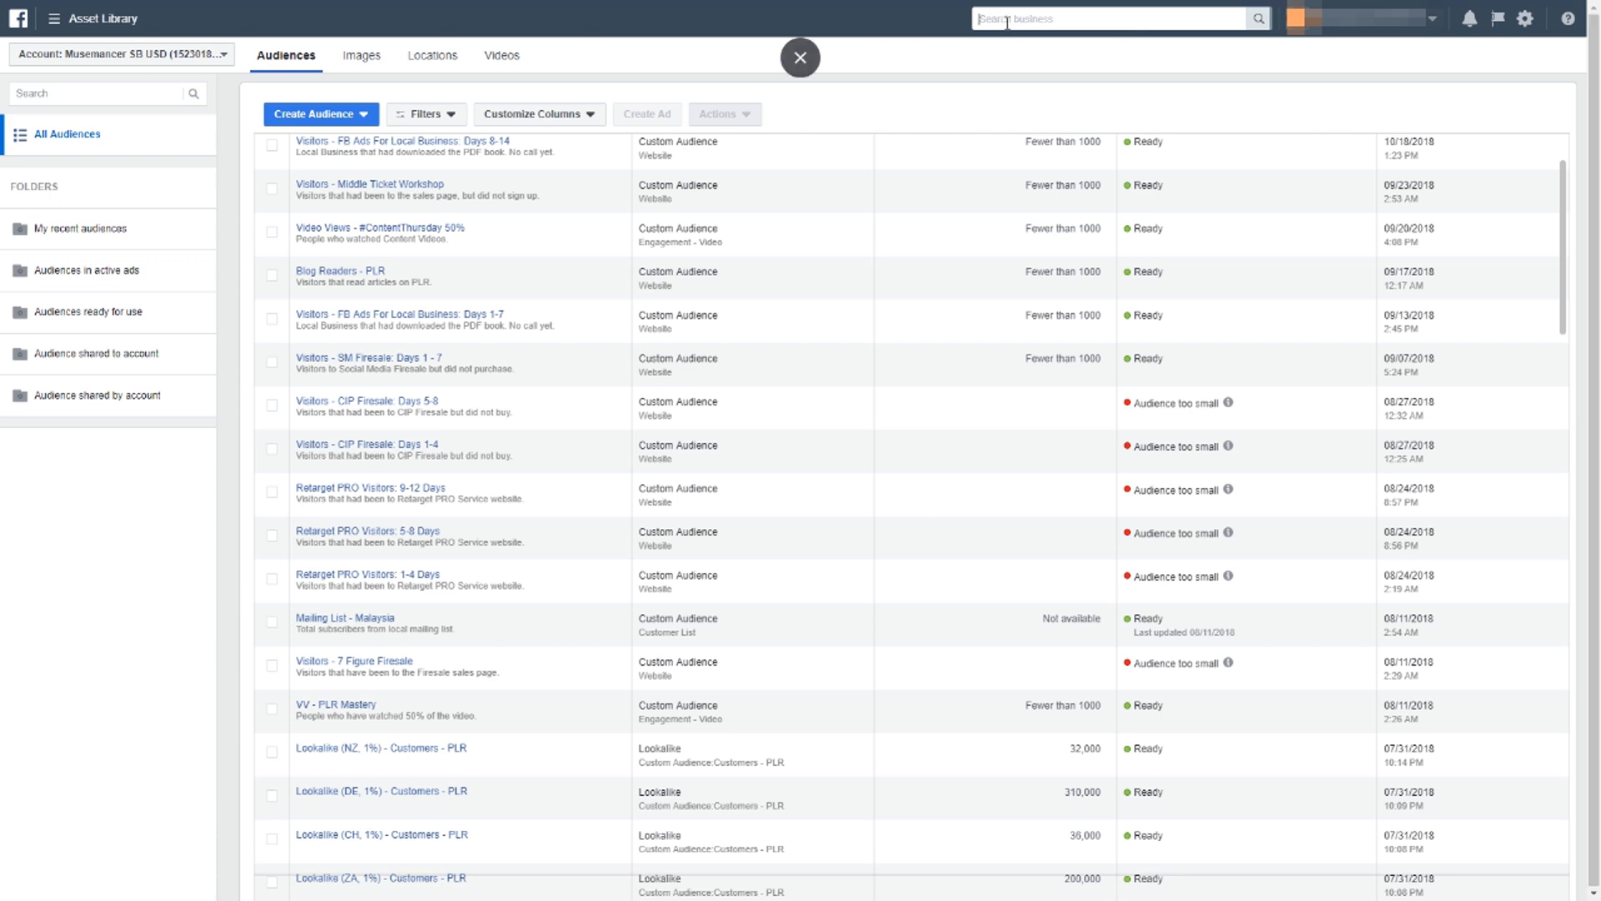
Search the business tools for "audiences" and choose the Audiences result.
text(audice)
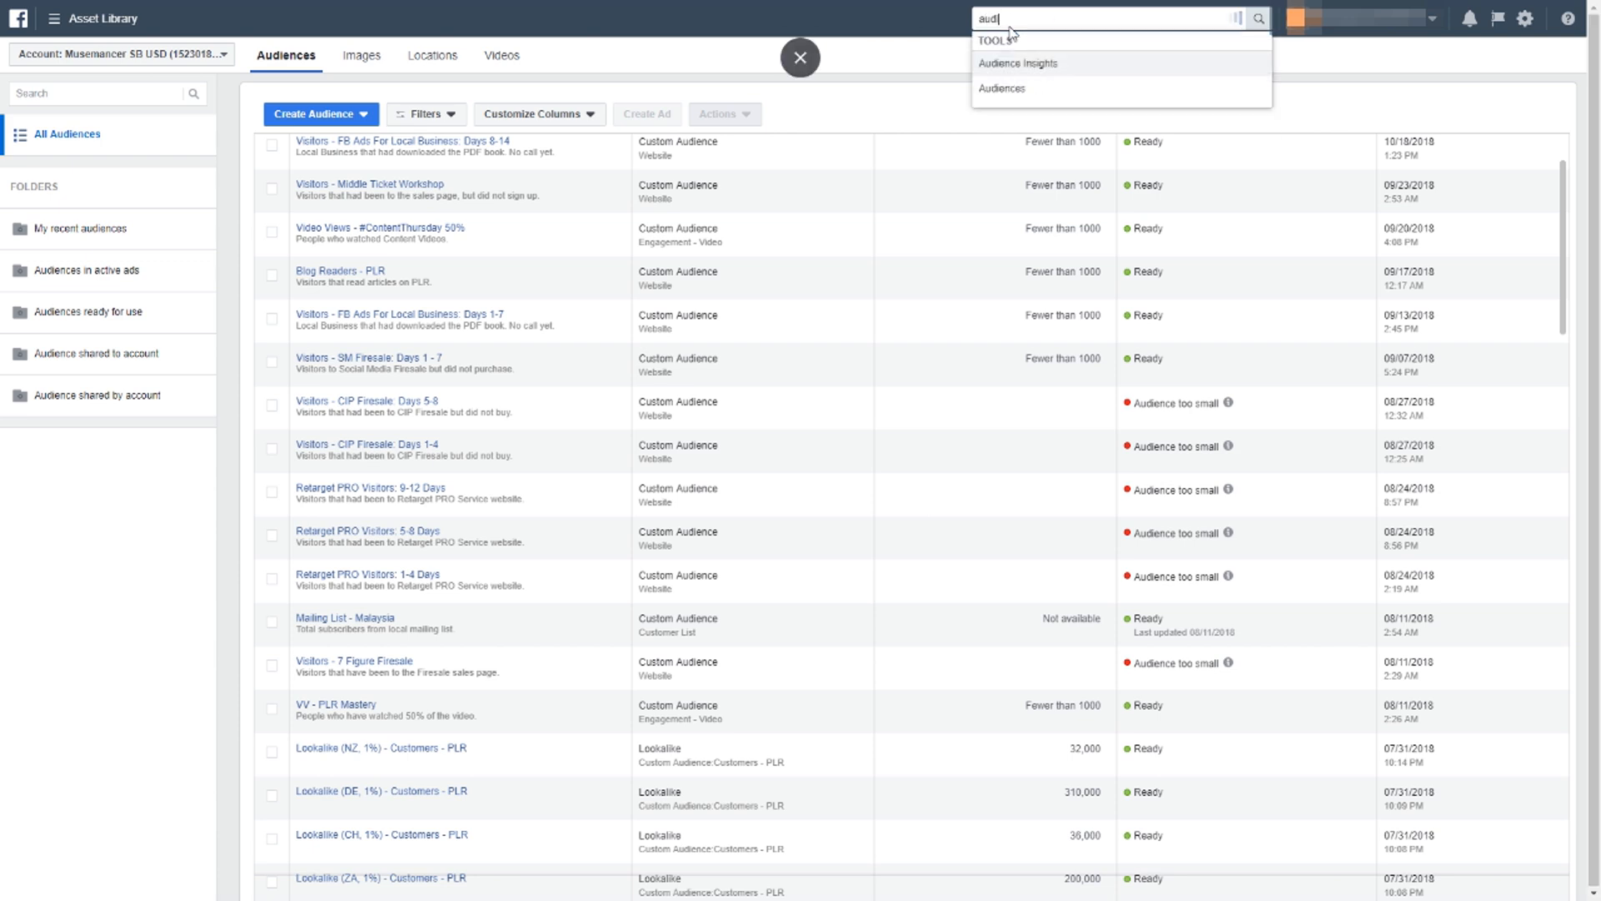
key(BackSpace)
key(BackSpace)
text(ences)
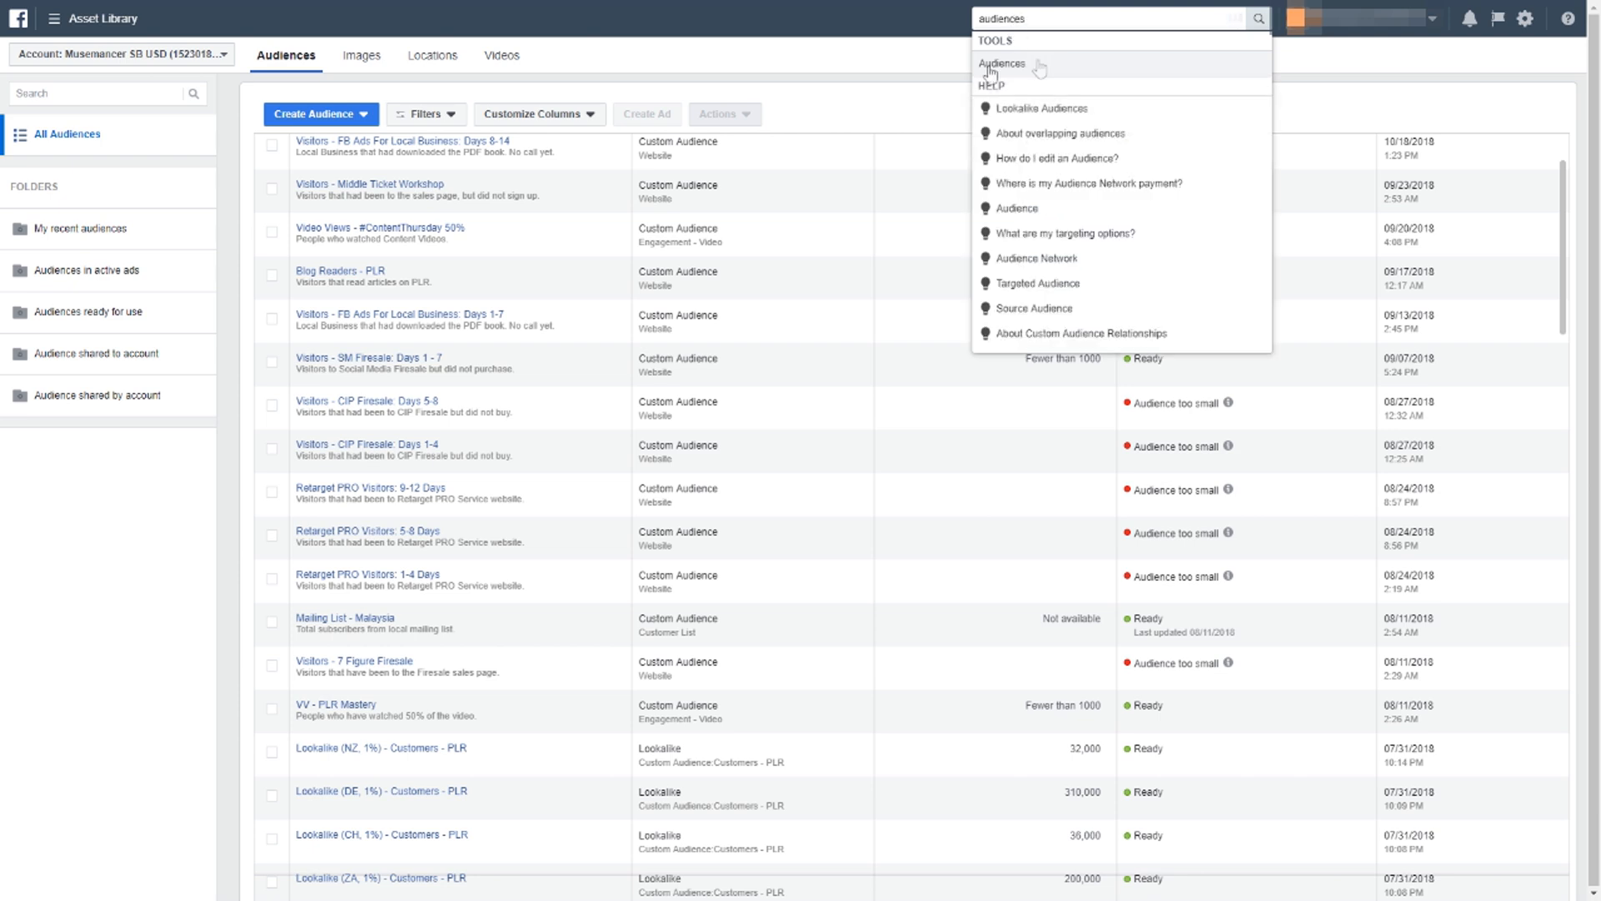
click(991, 72)
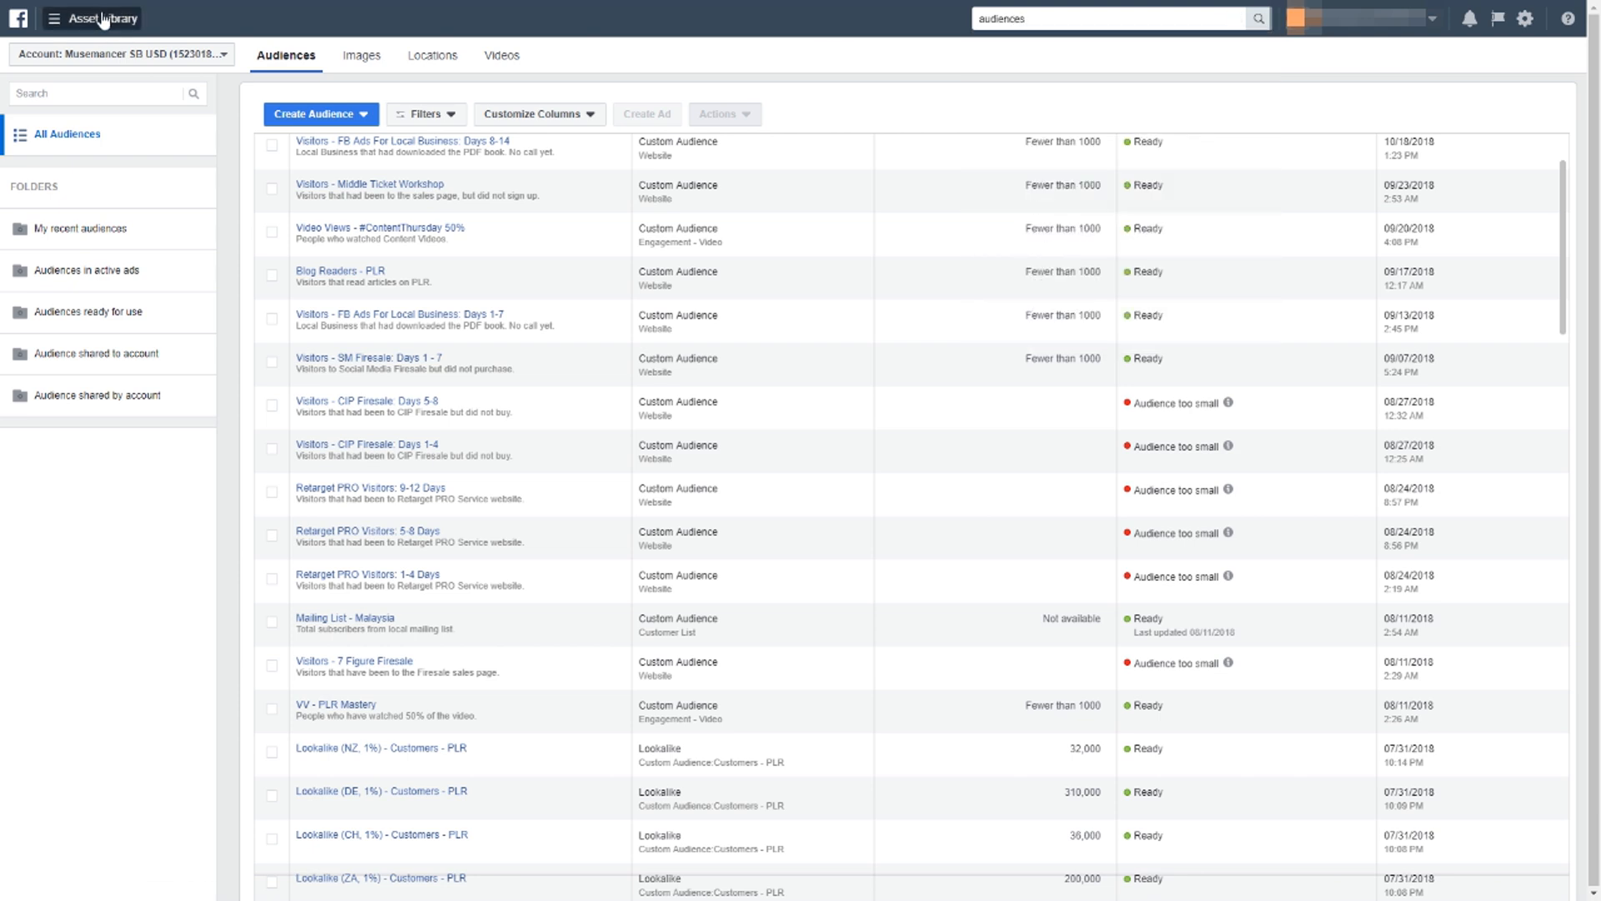
Look through the full list of business tools for the Audiences entry under Assets, then close the list.
click(48, 21)
mouse_move(107, 442)
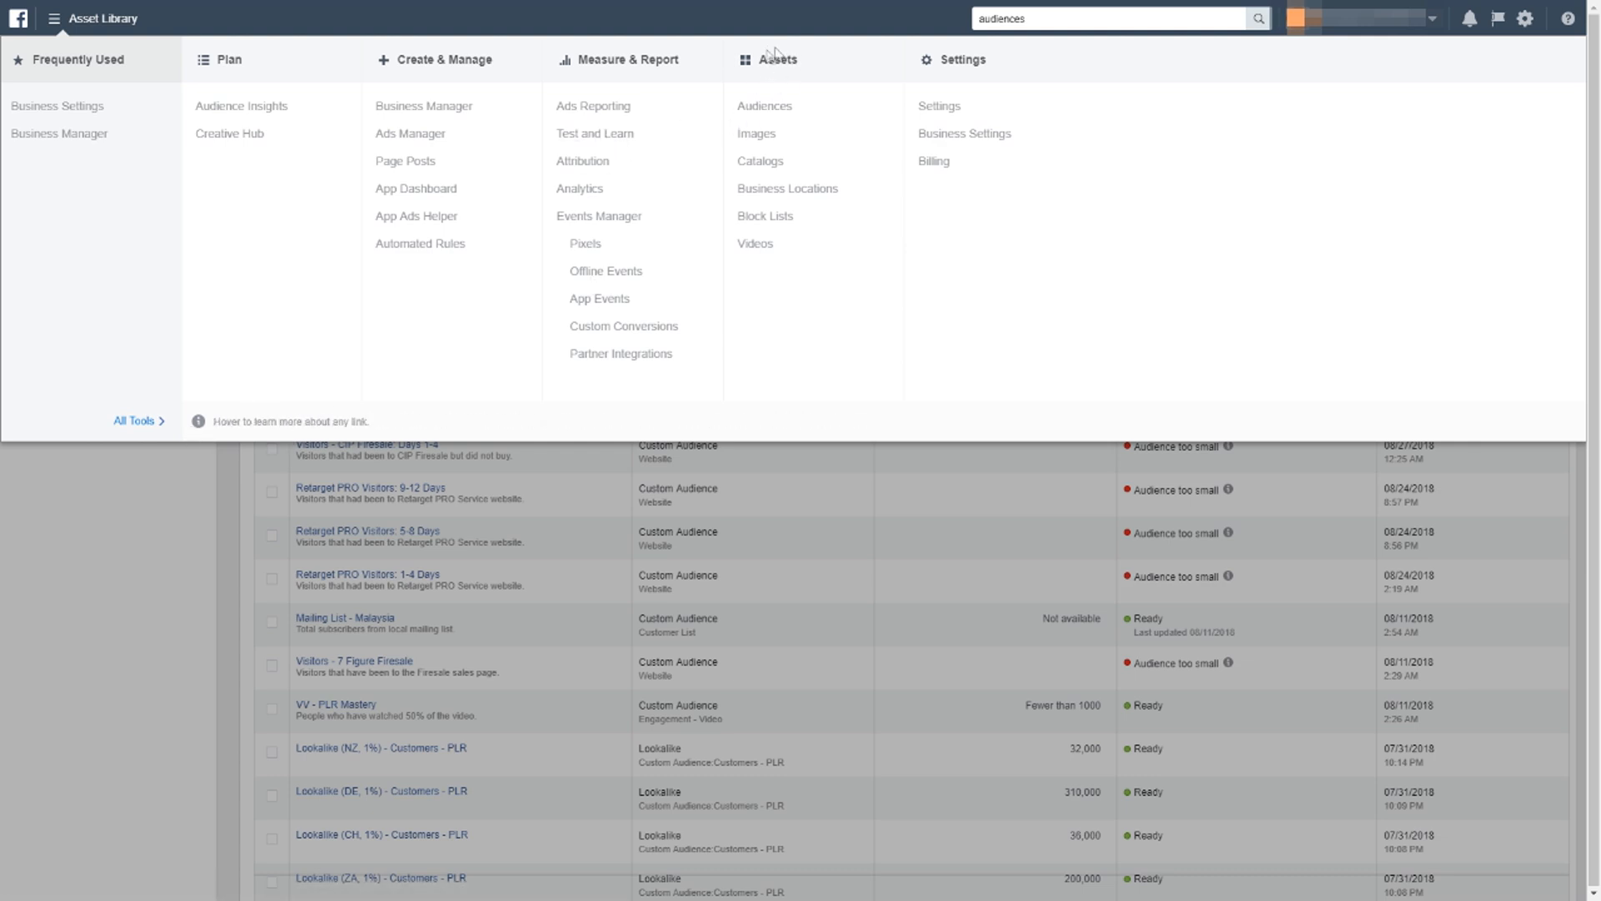
click(37, 589)
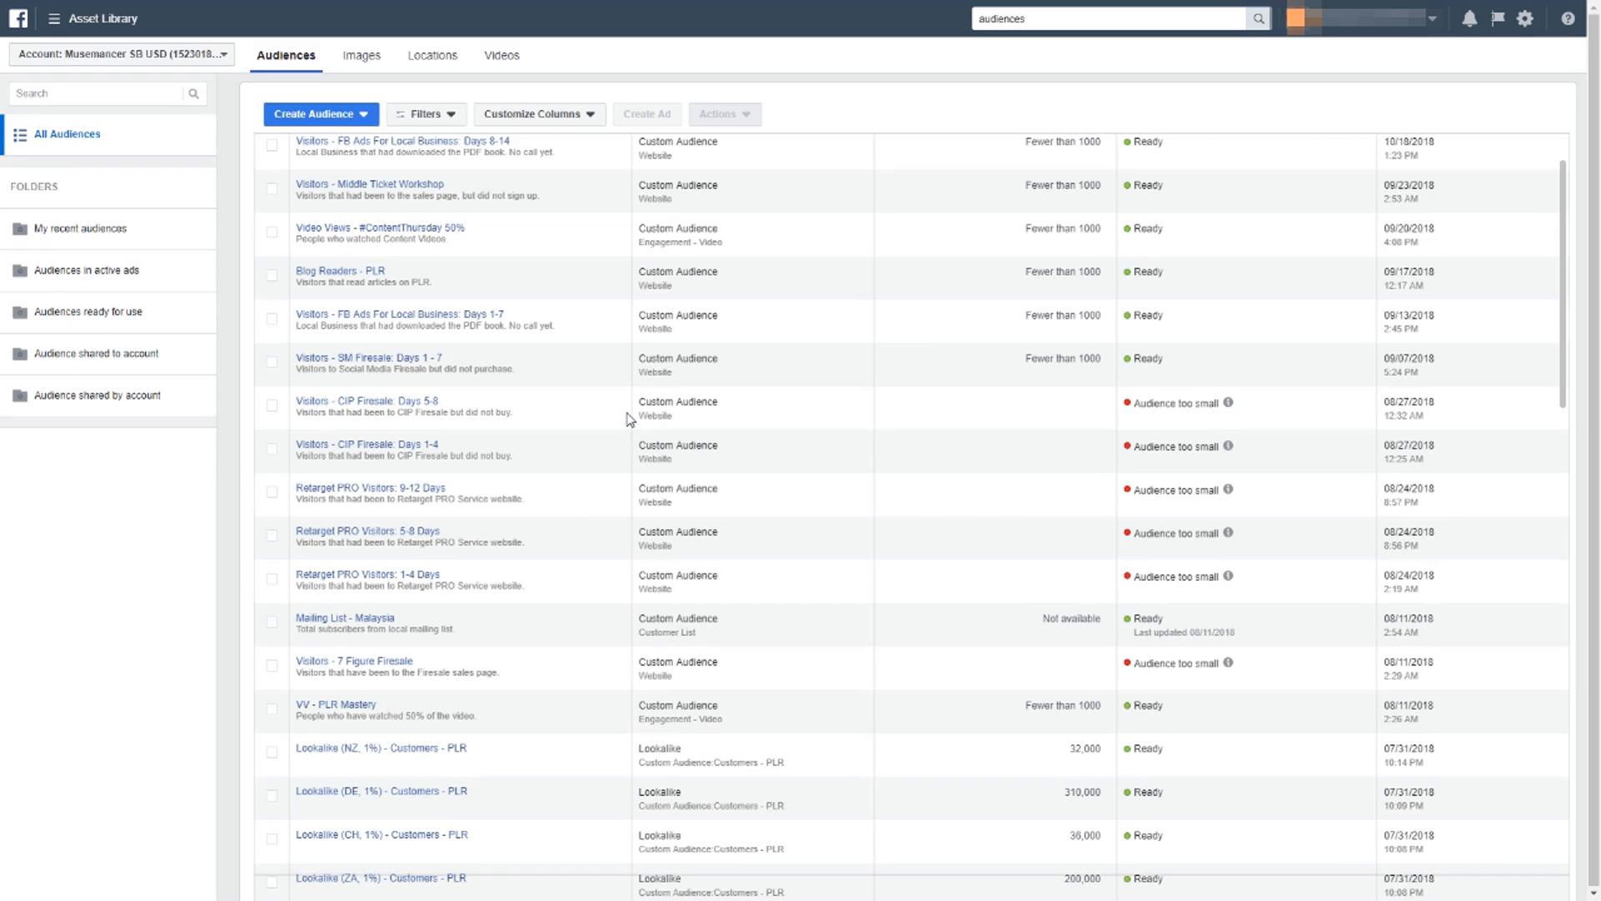
Start creating a new Custom Audience based on Website Traffic.
scroll(630, 418, down, 1)
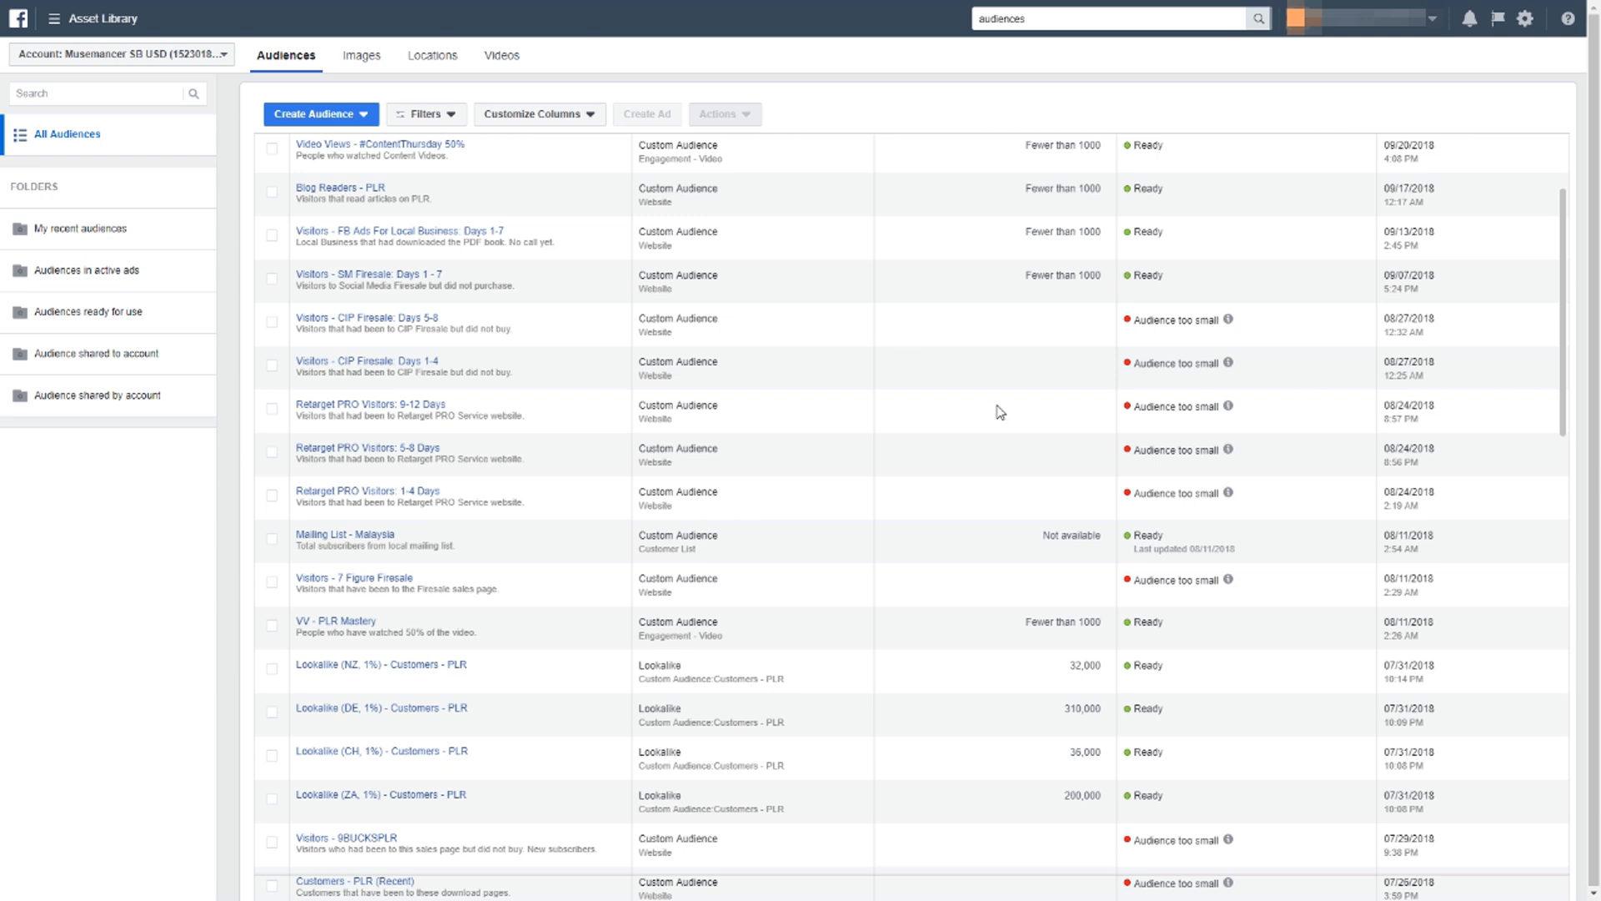
click(341, 119)
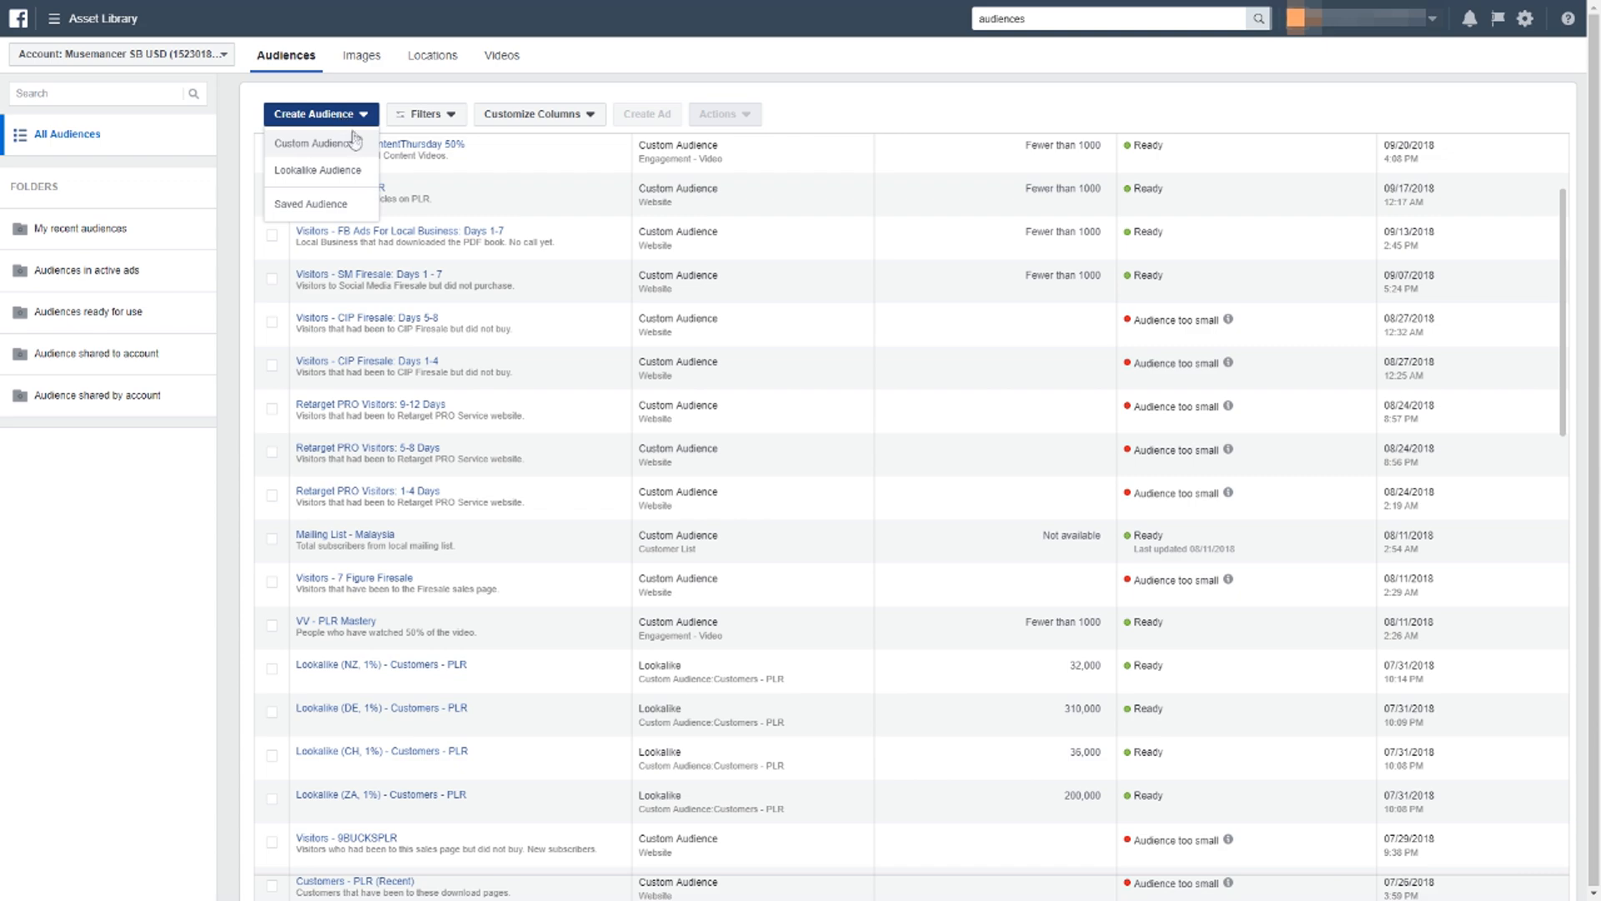
click(356, 144)
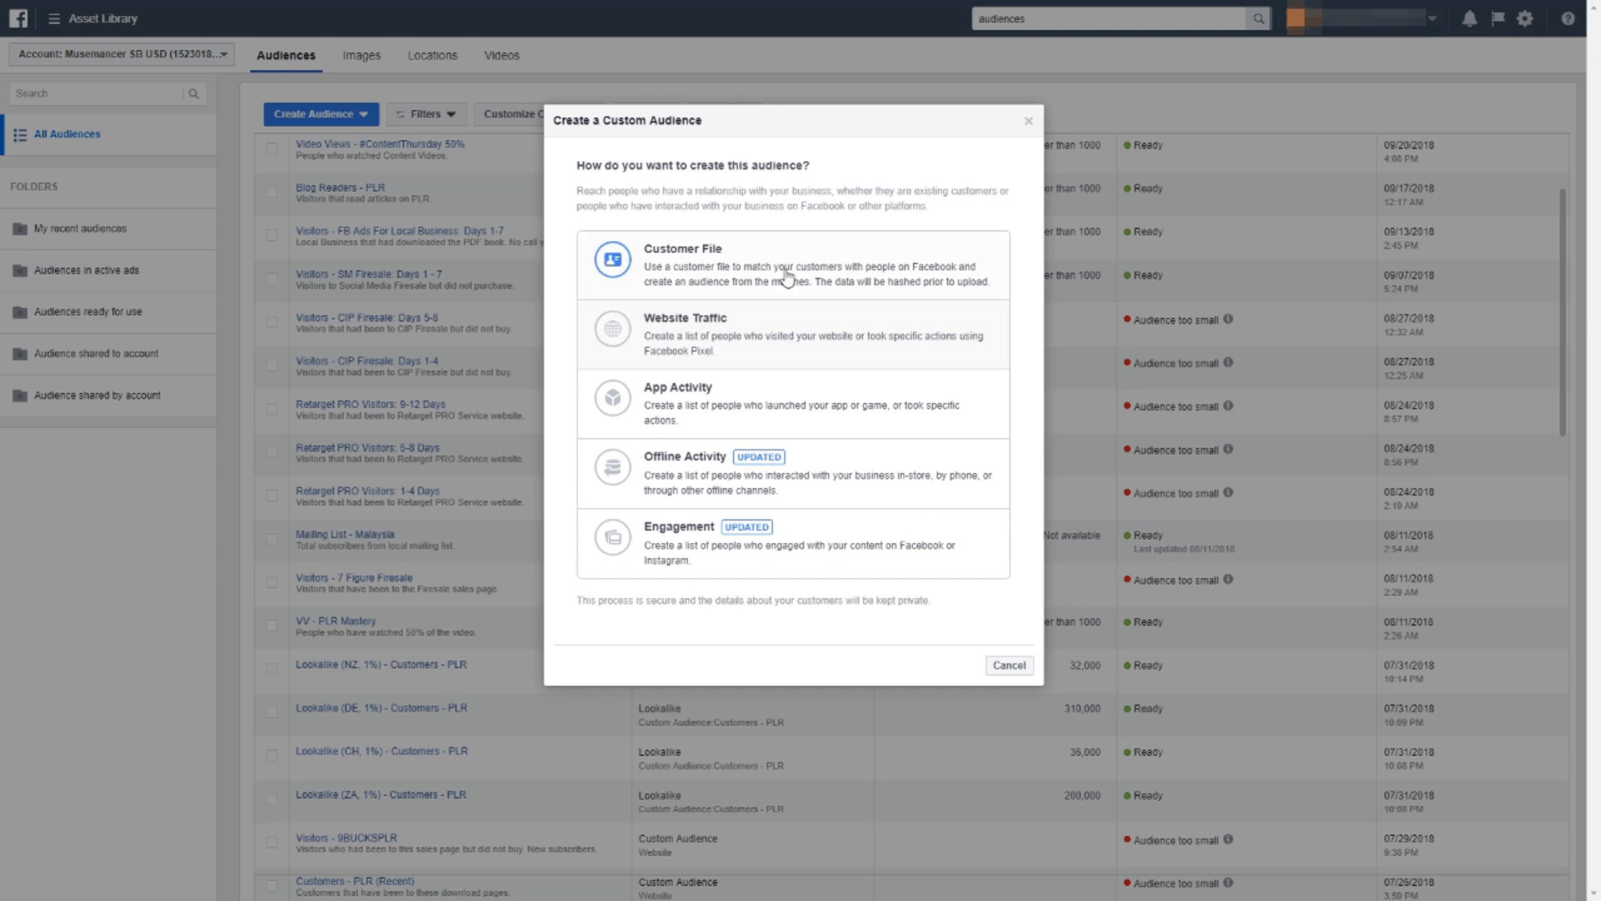
click(794, 337)
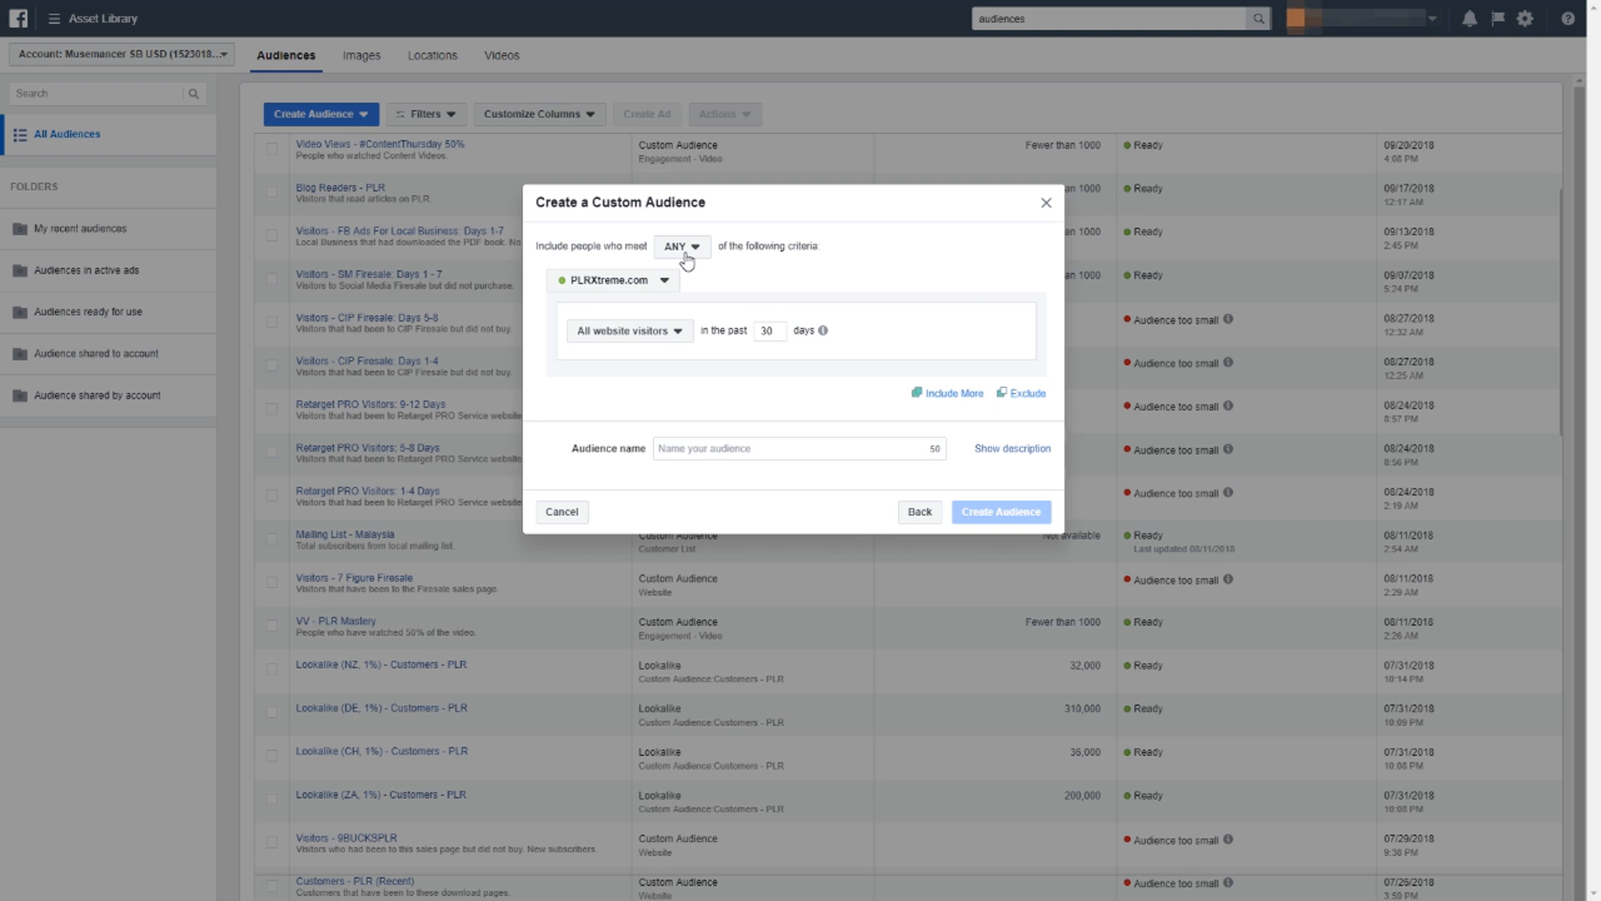
Choose the EdmundLoh.net pixel as the source for the audience's inclusion criteria.
click(590, 287)
click(581, 250)
click(584, 283)
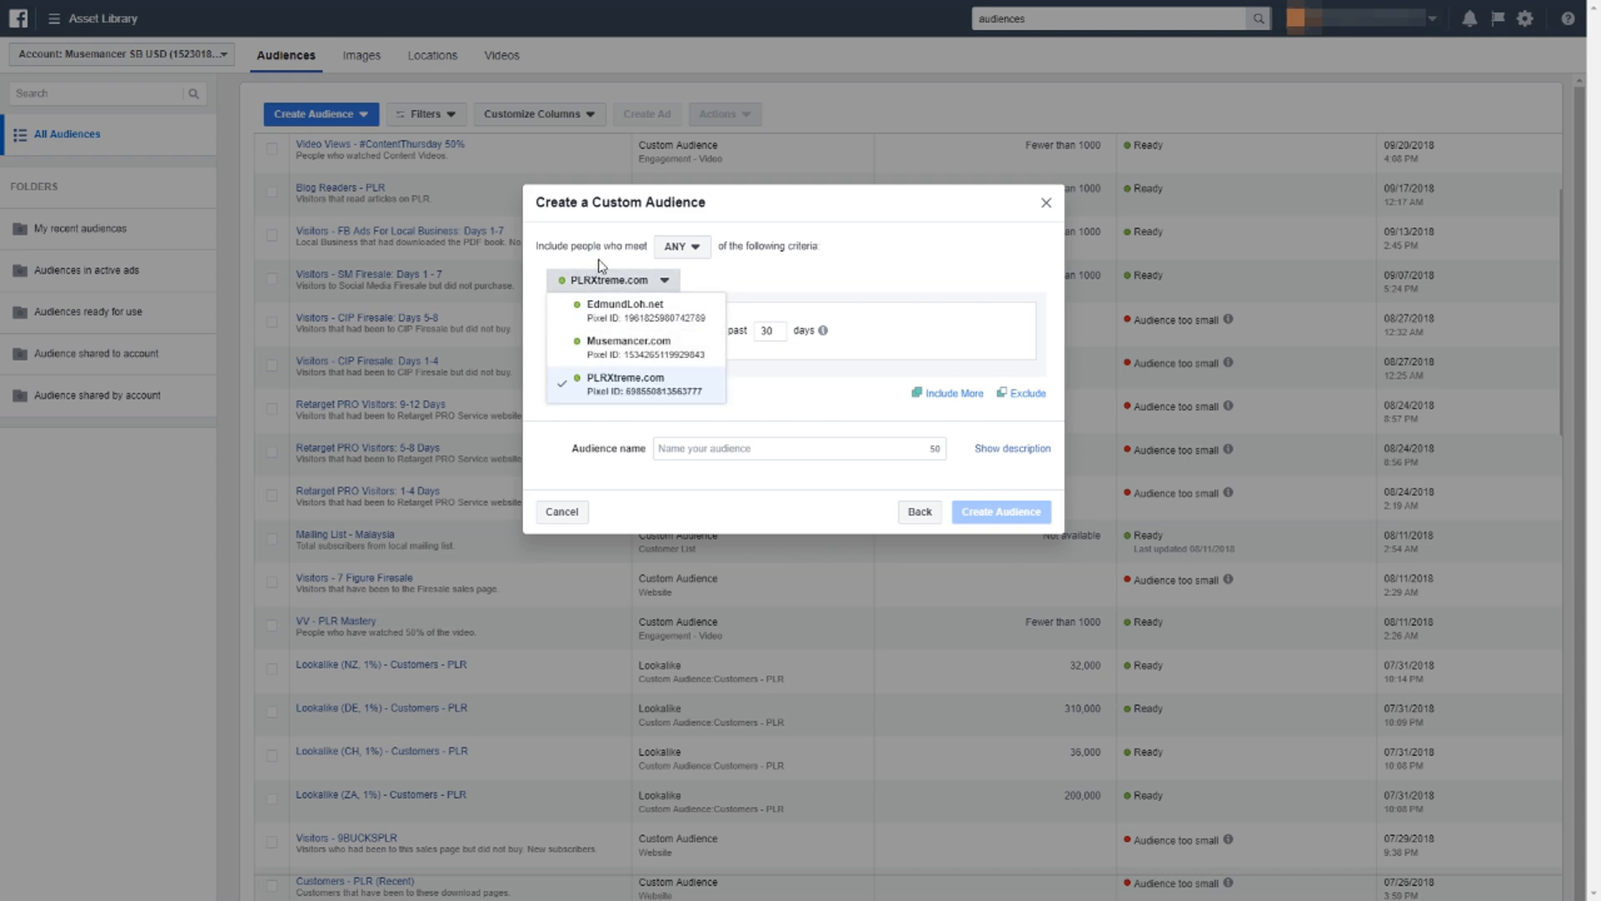
click(589, 283)
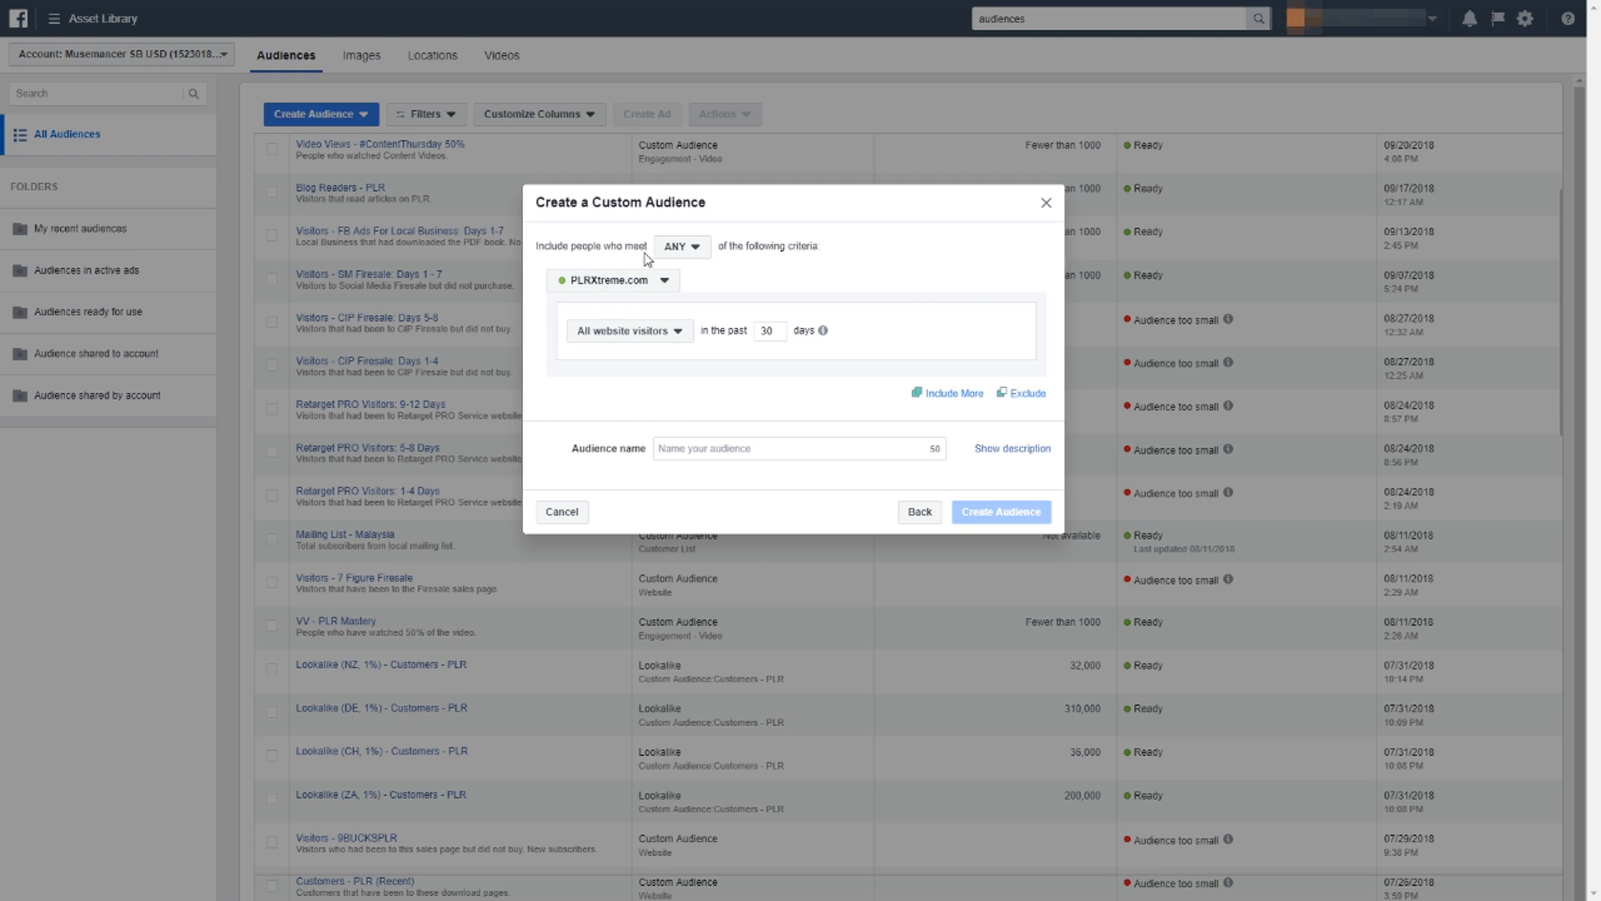
click(651, 284)
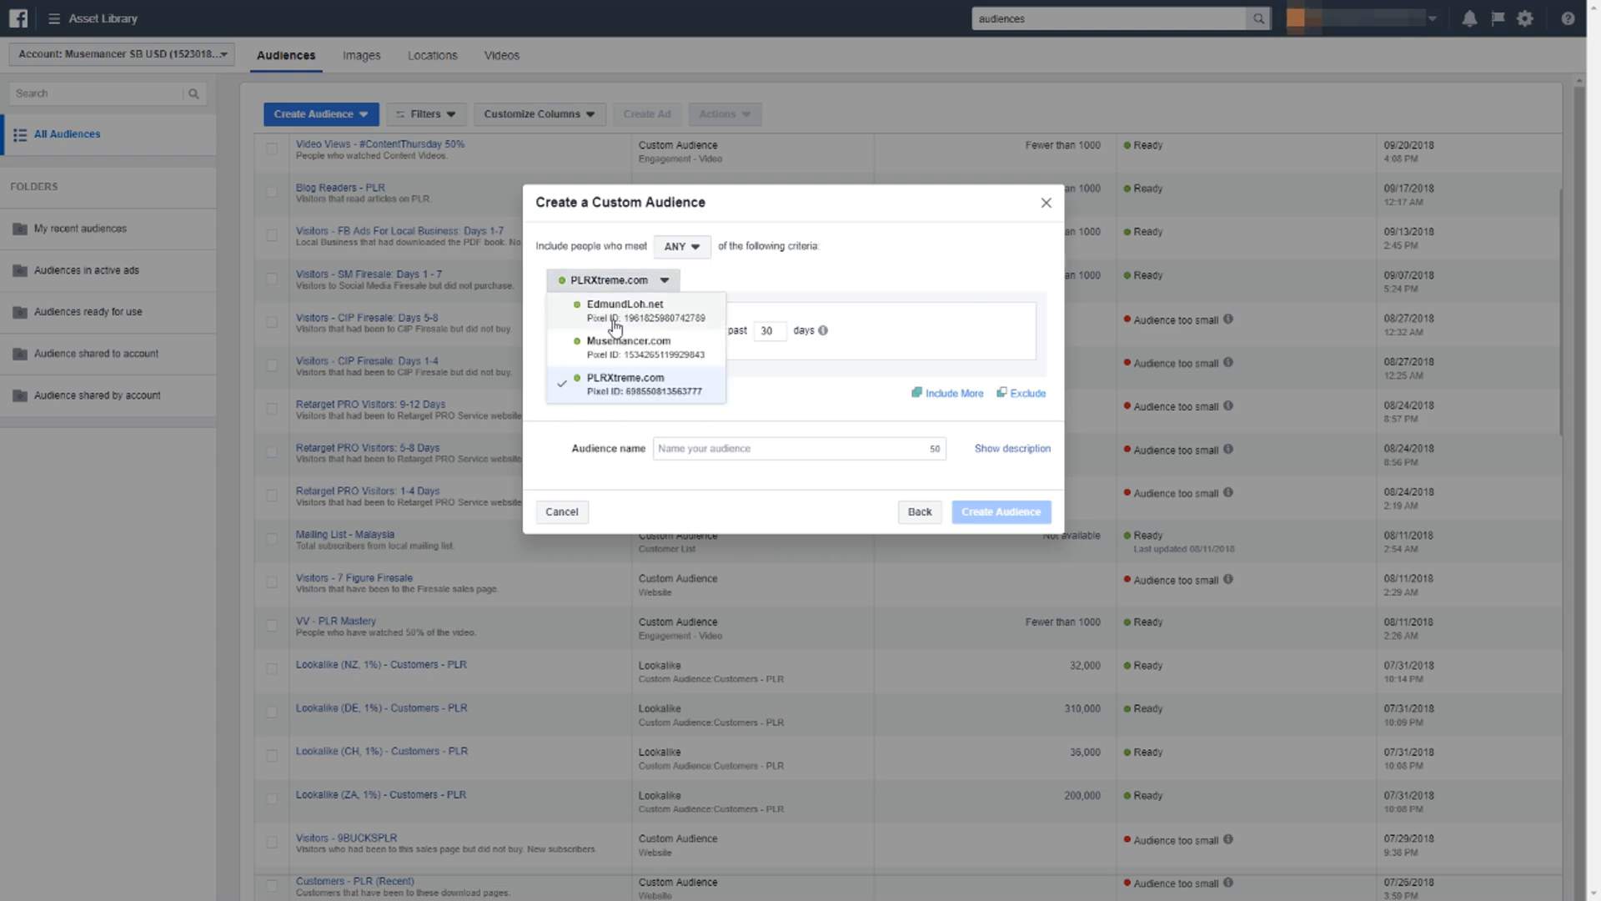
click(623, 313)
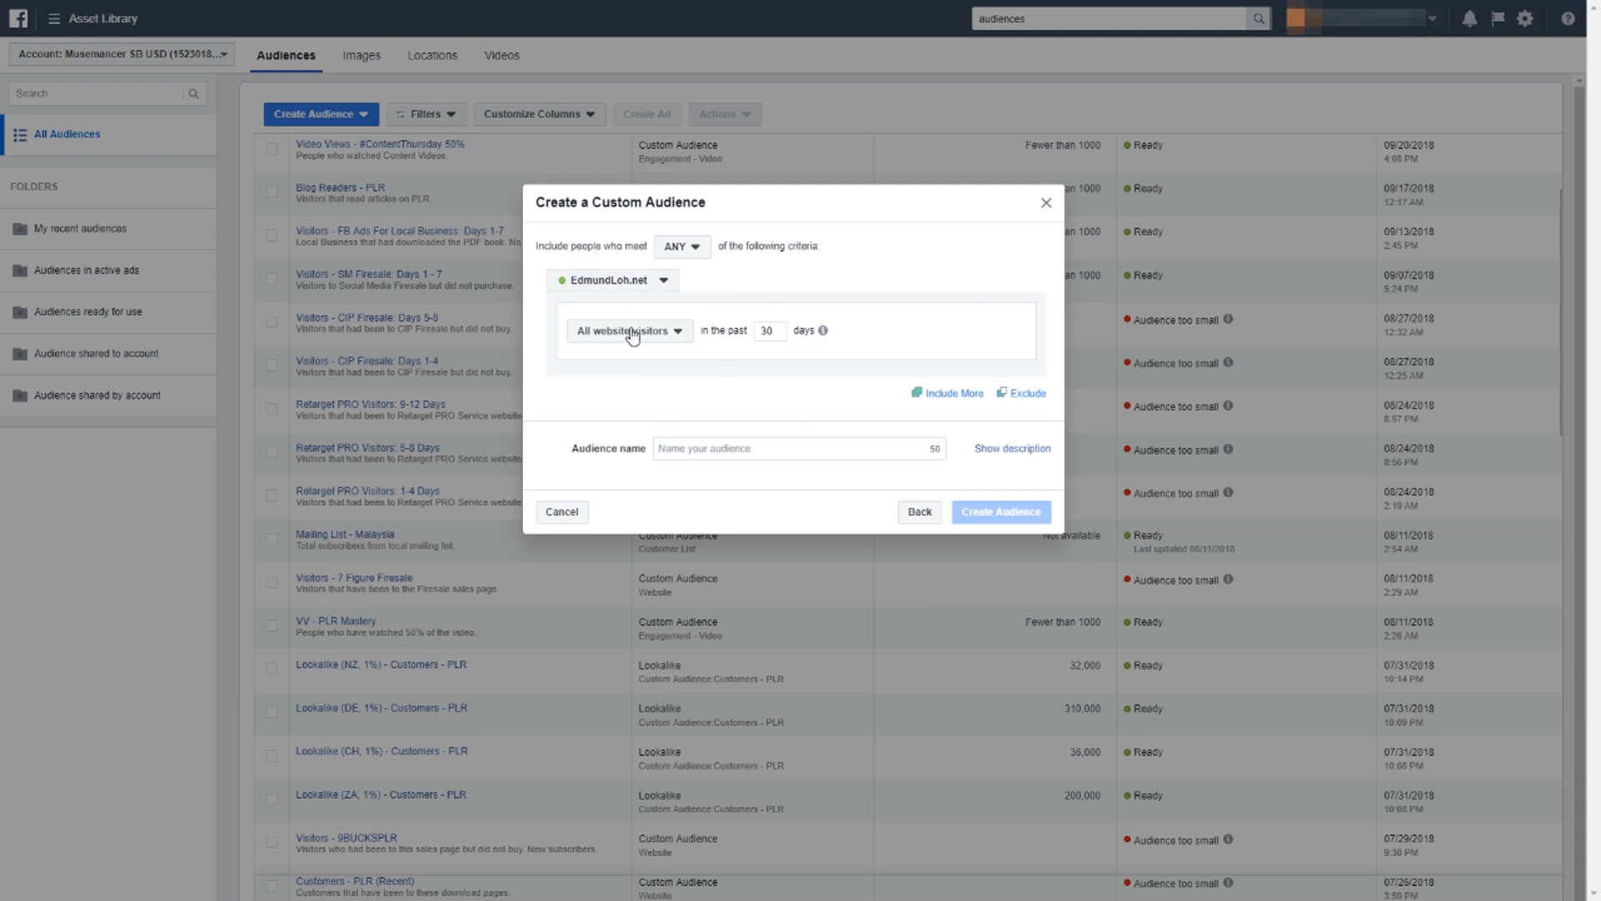
Set the inclusion criterion to people who visited specific web pages and check the help for the number of days.
click(642, 334)
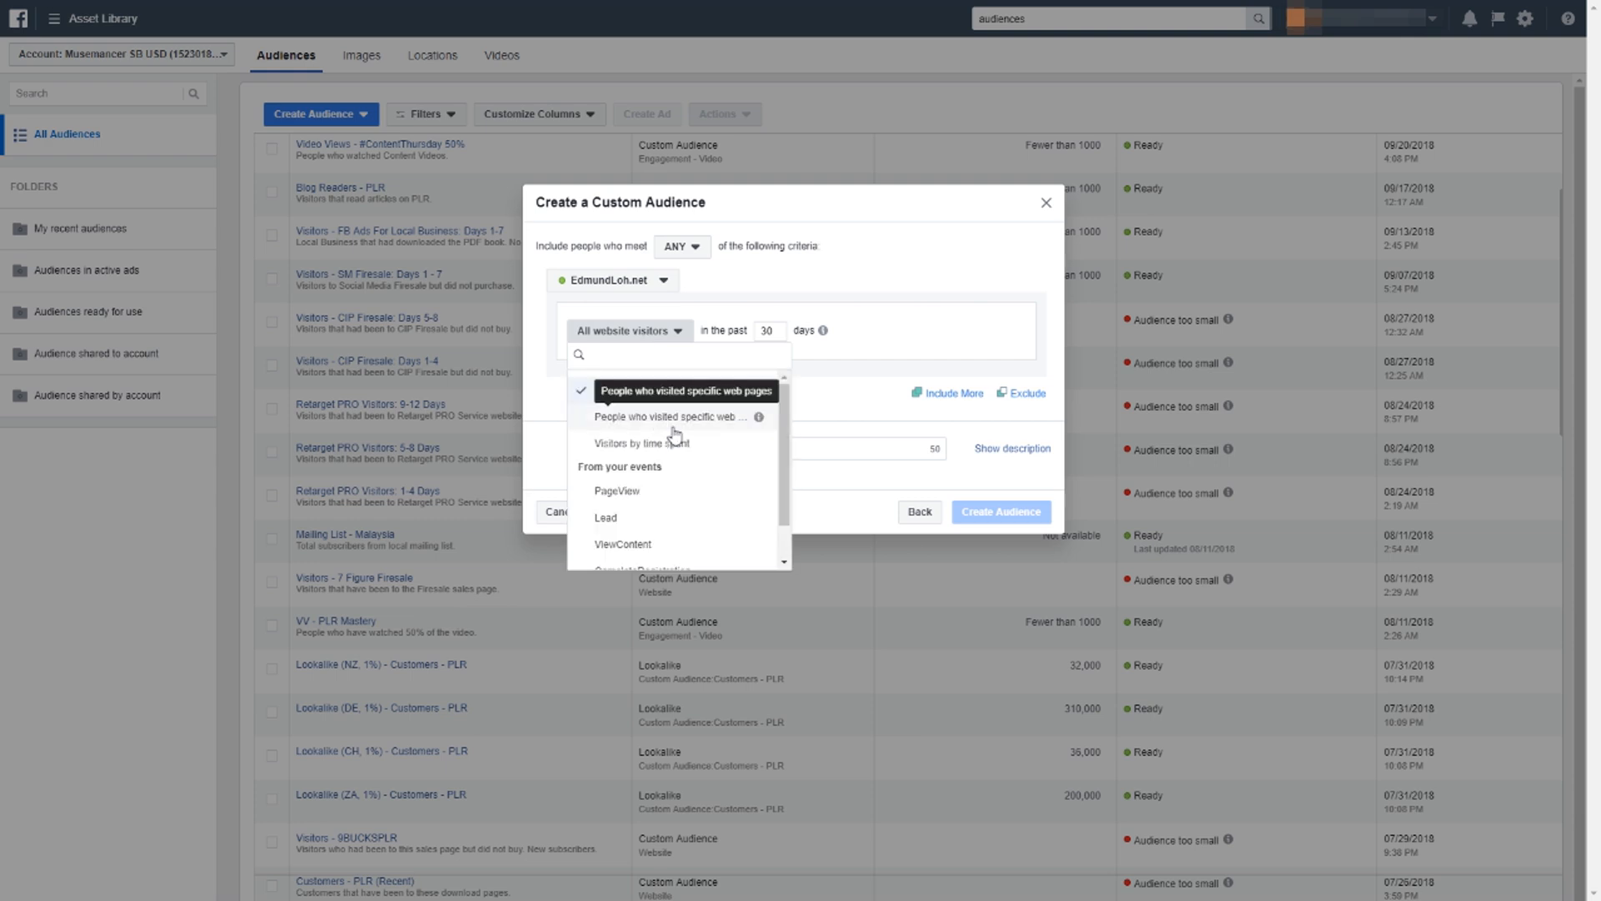
scroll(671, 450, down, 1)
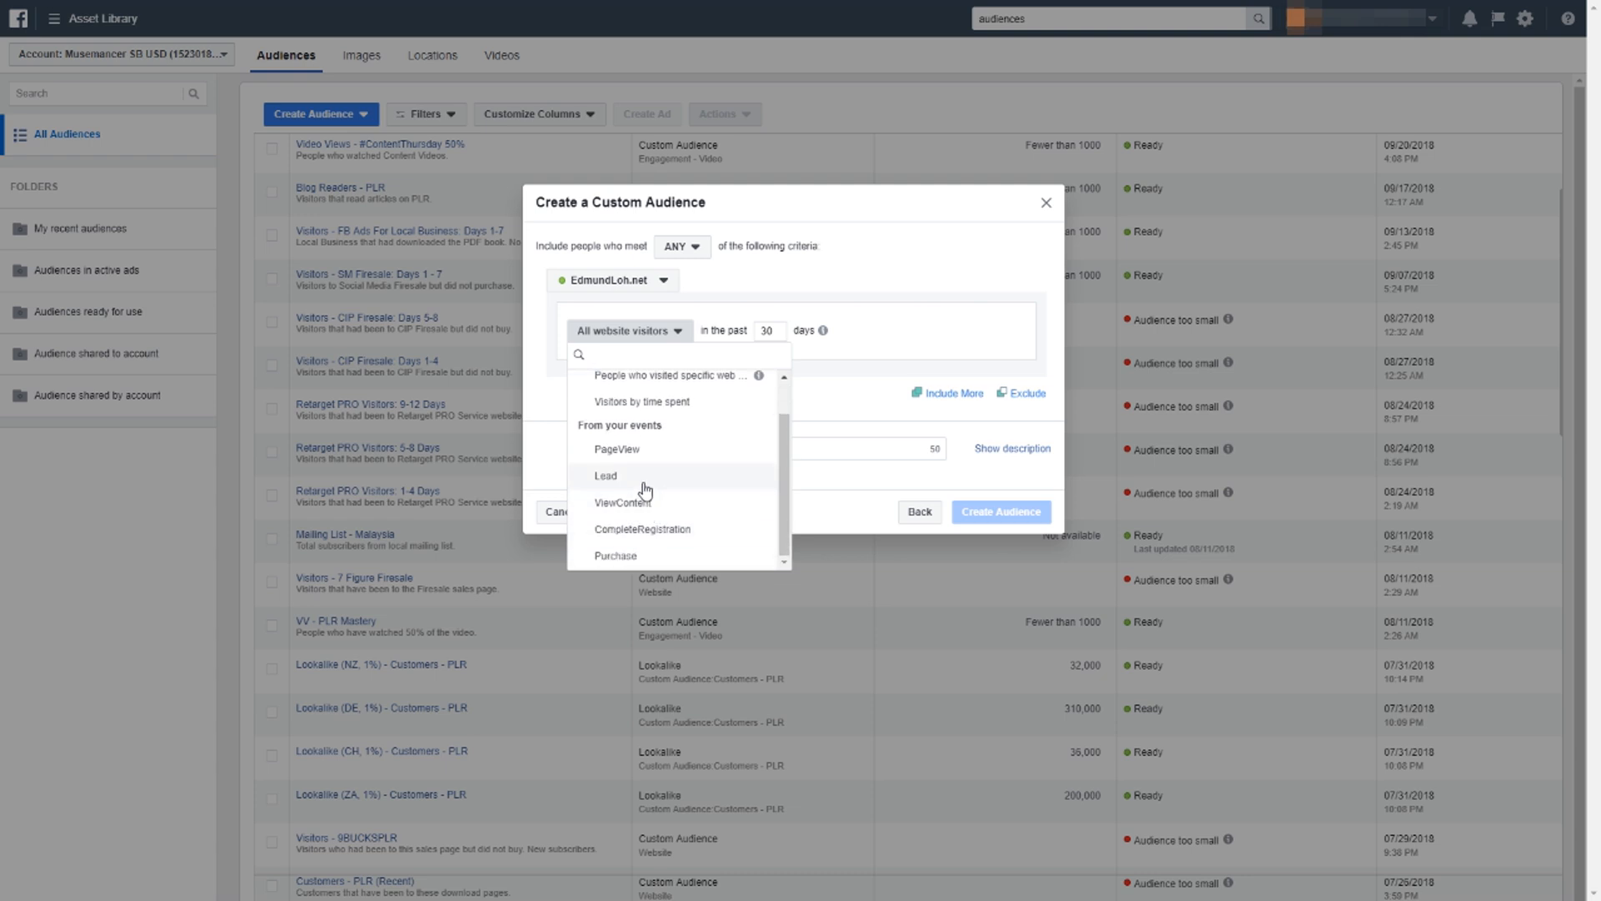
scroll(654, 533, up, 1)
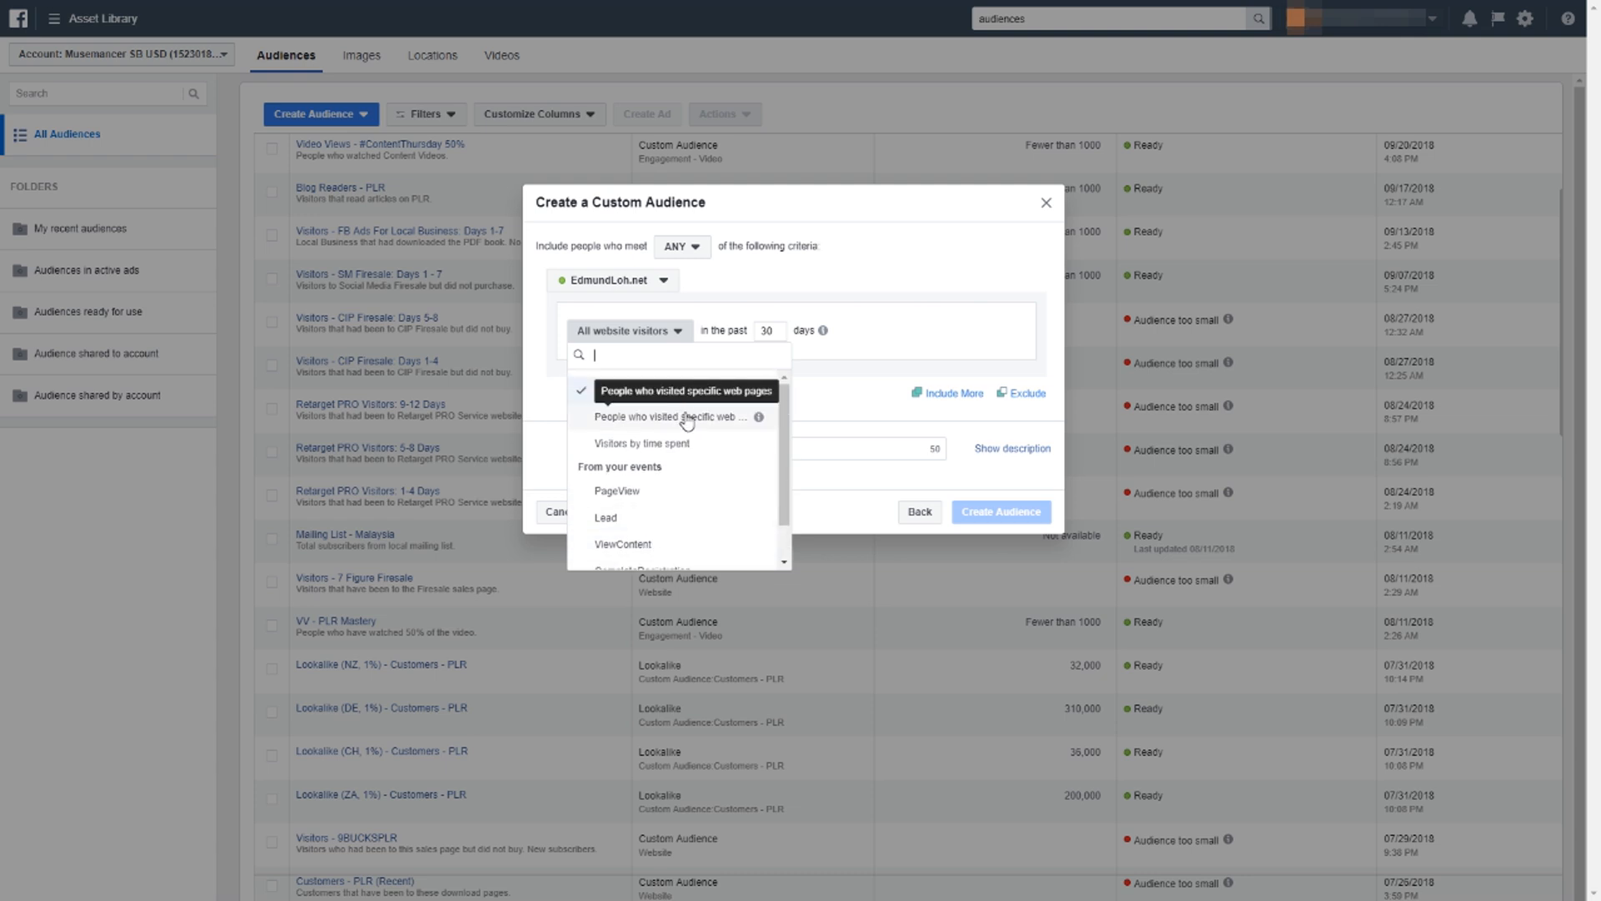
click(684, 419)
double_click(859, 304)
mouse_move(917, 304)
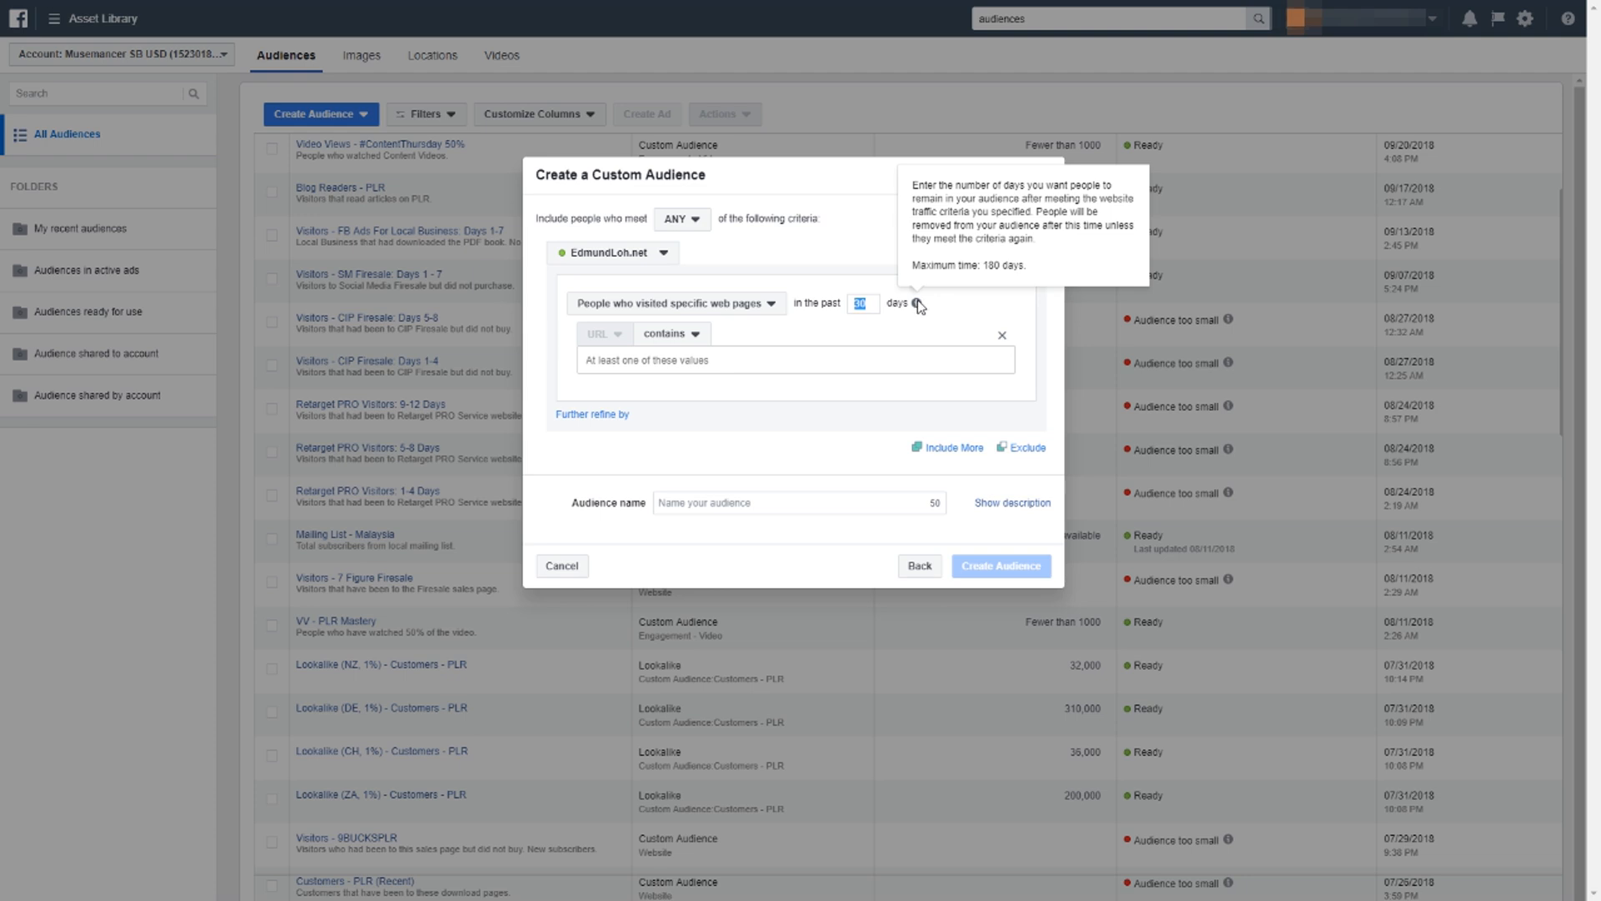
click(867, 305)
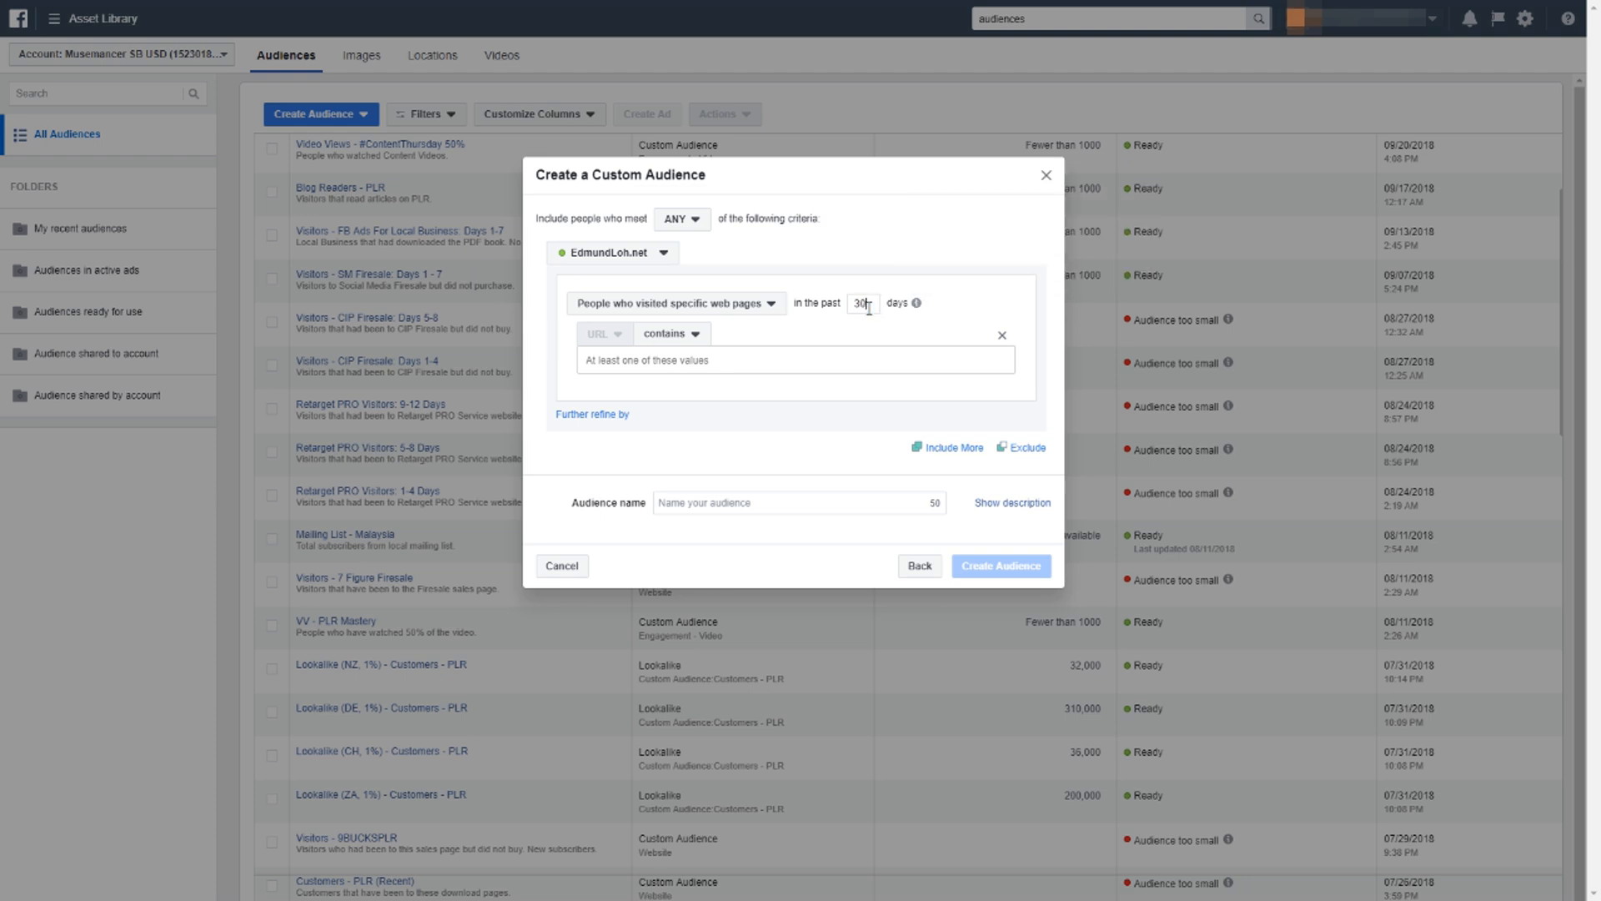
double_click(852, 308)
click(855, 364)
text(http://edmundloh.net/fbadslocal/)
key(Return)
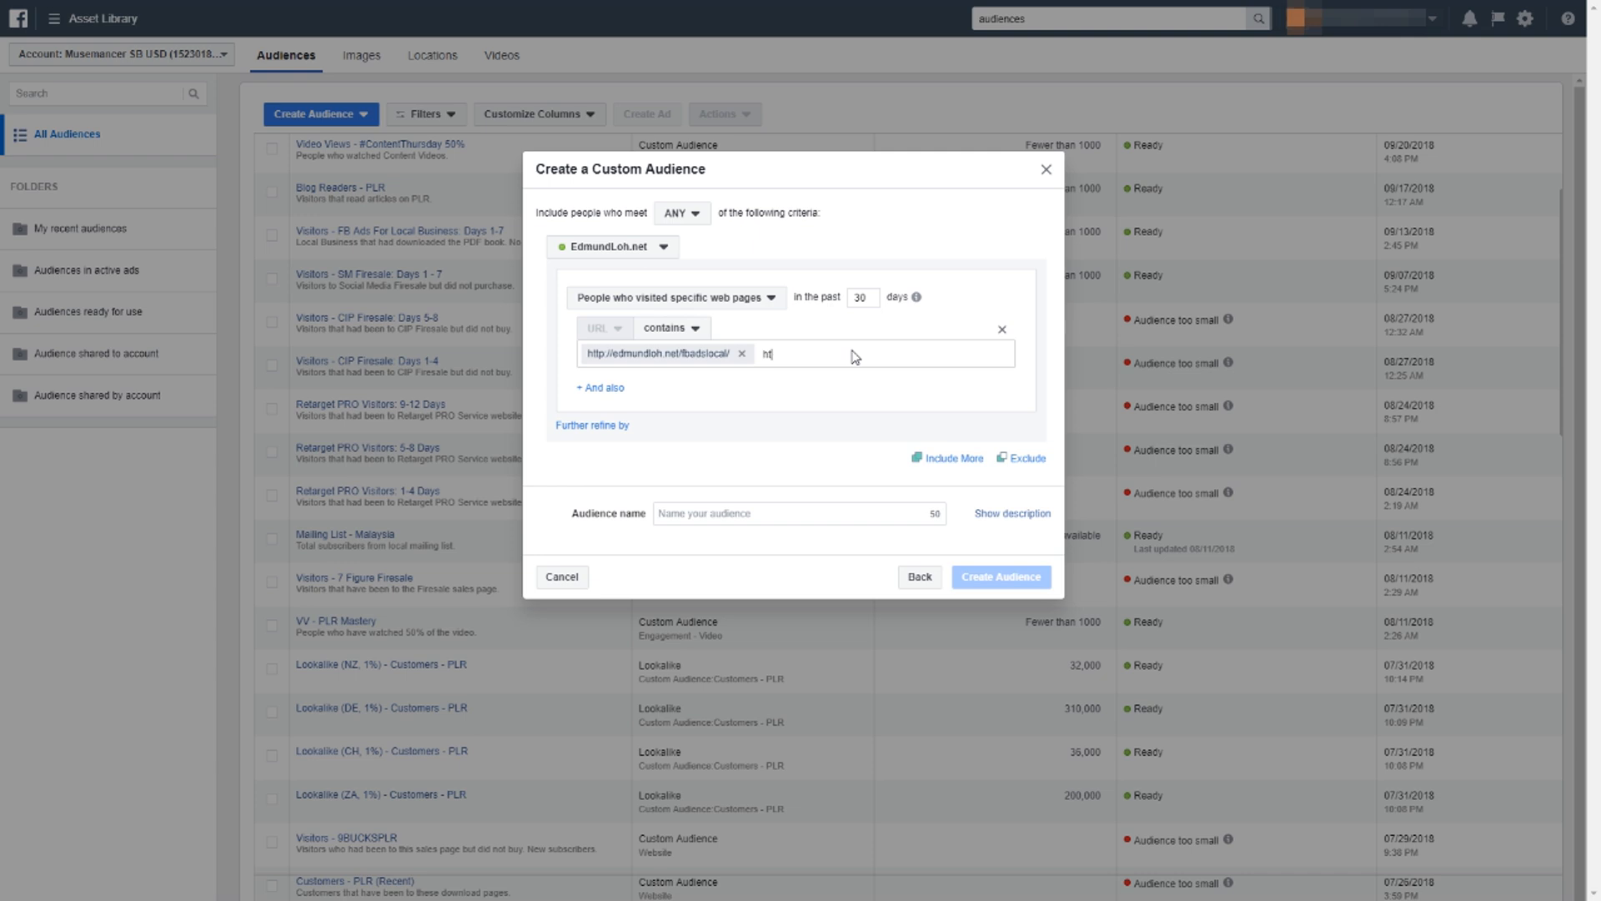
text(http://edmundloh.net/fbadslocal/call/)
key(Return)
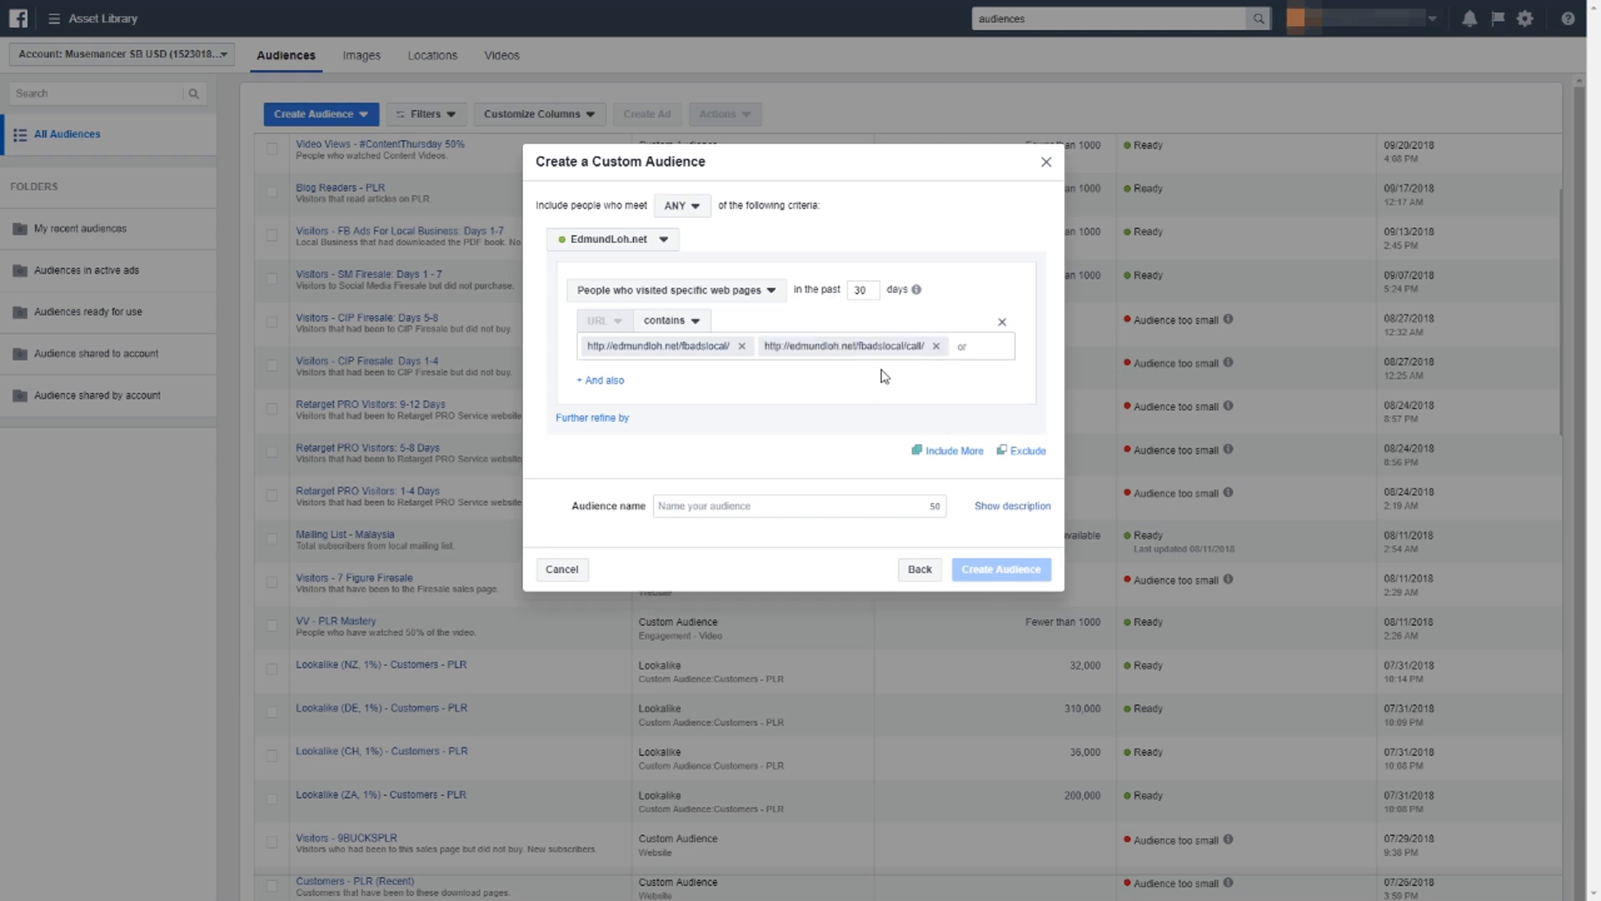
text(http://edmn)
text(ndloh)
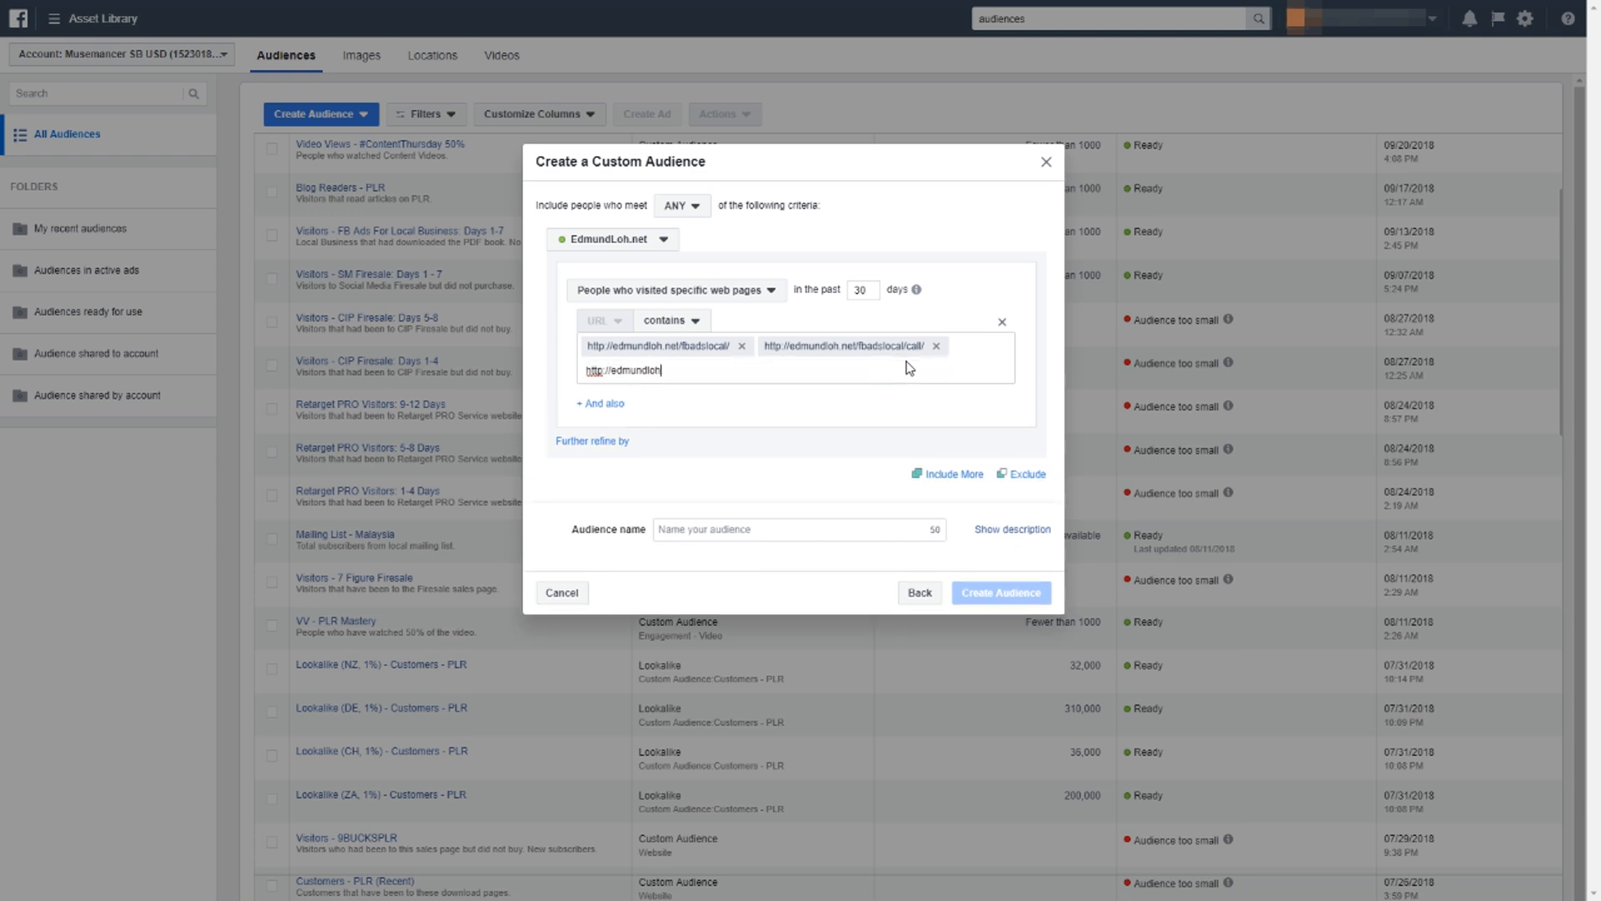
text(.net/fbadslocal/thank-you/)
key(Return)
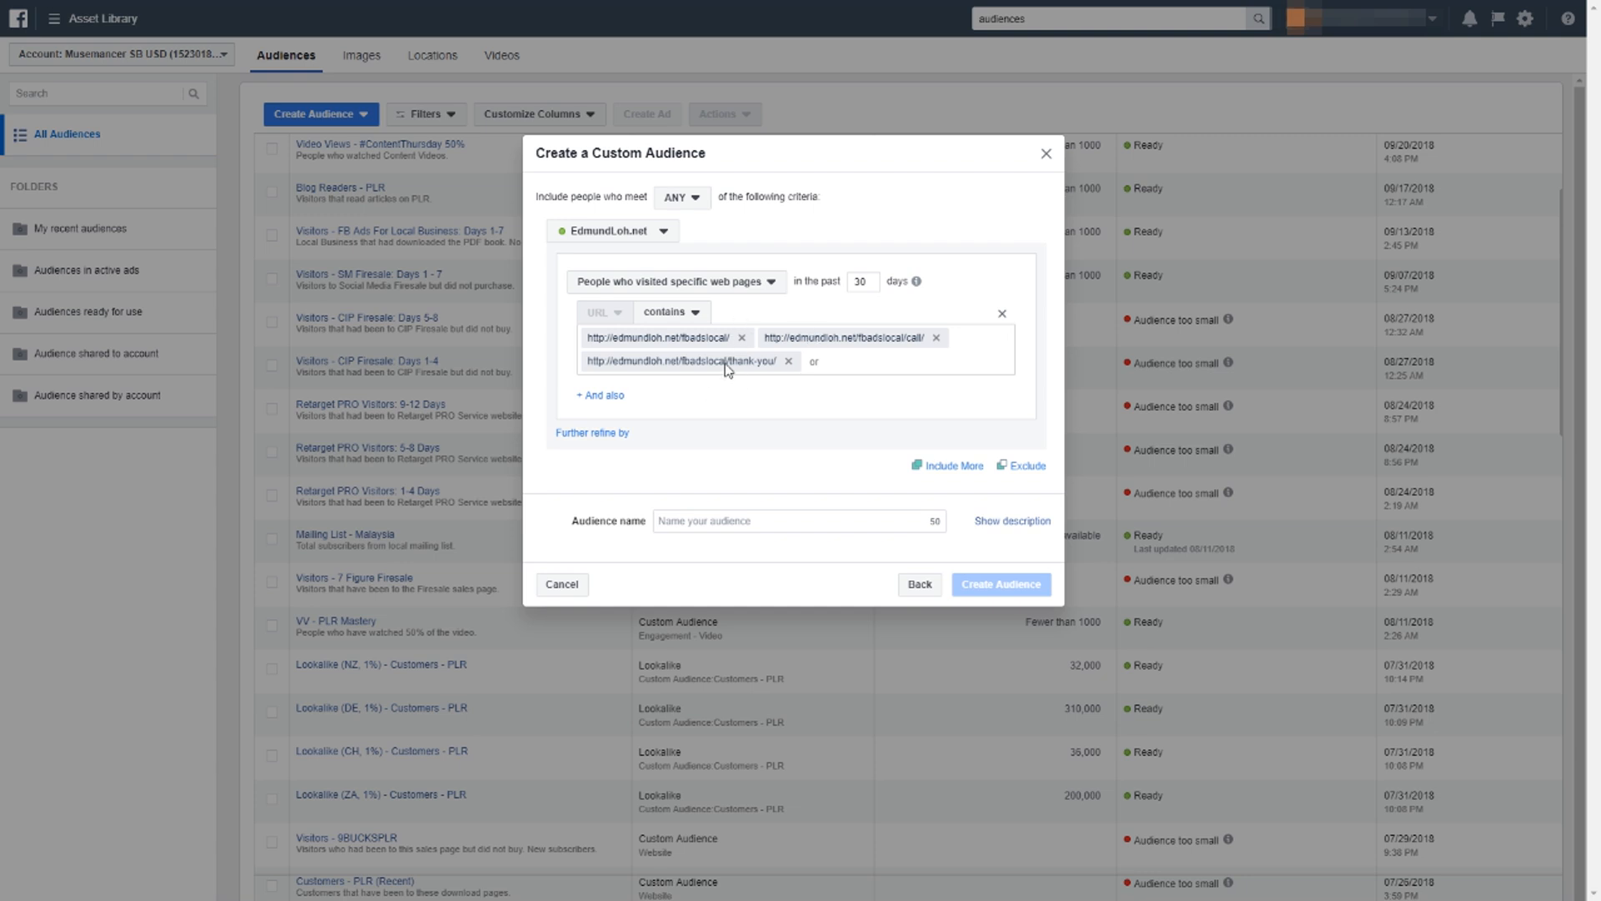
click(1022, 471)
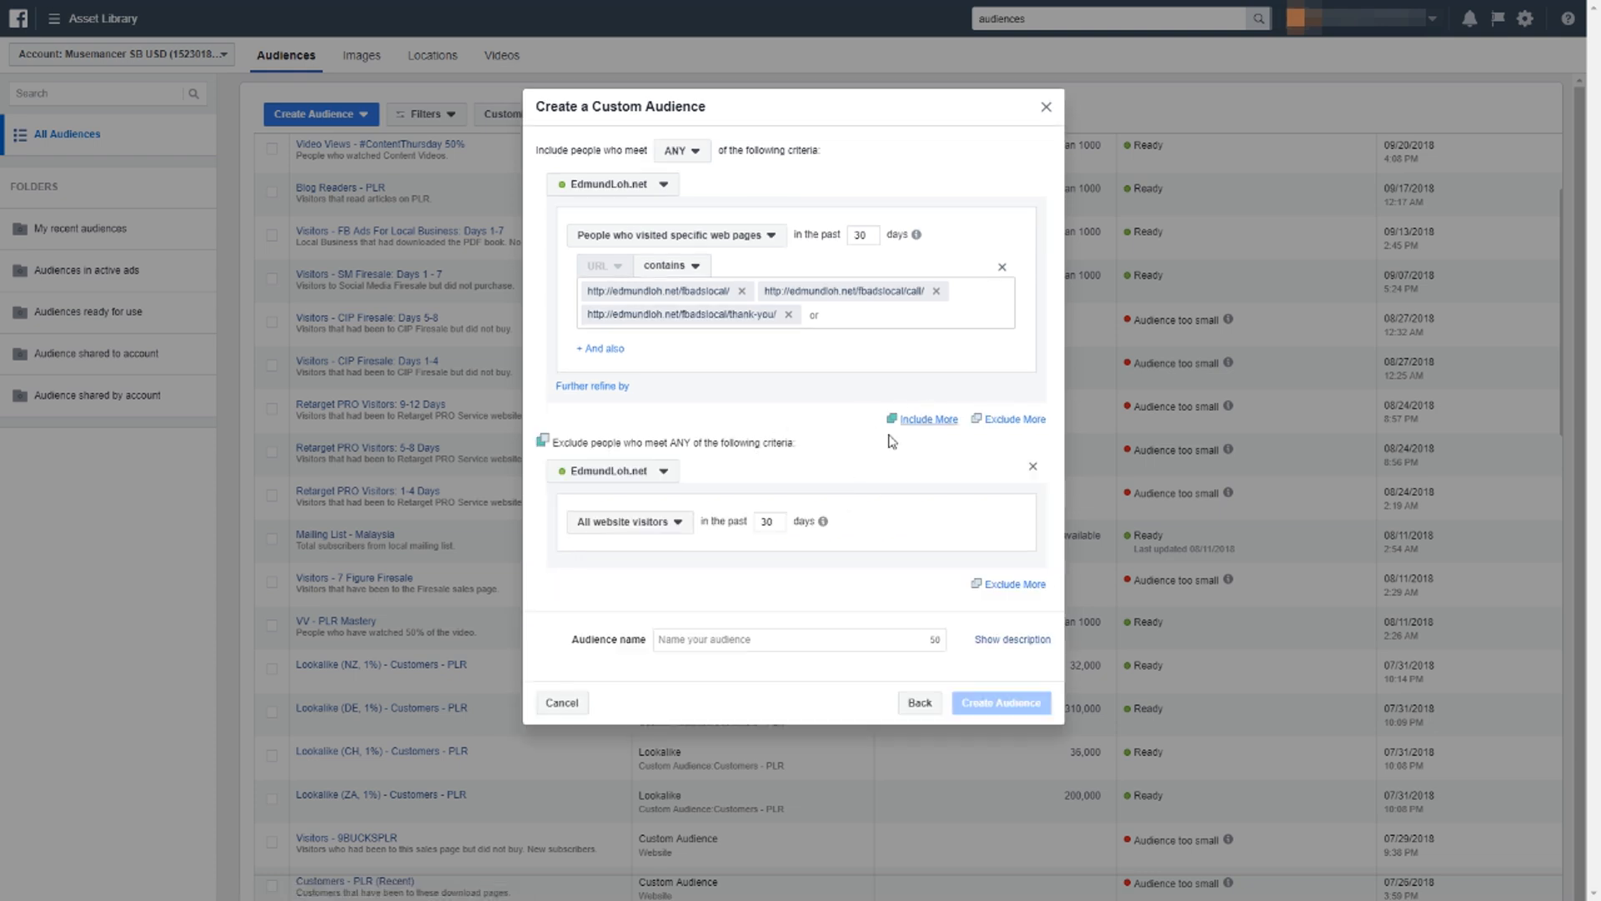
click(639, 530)
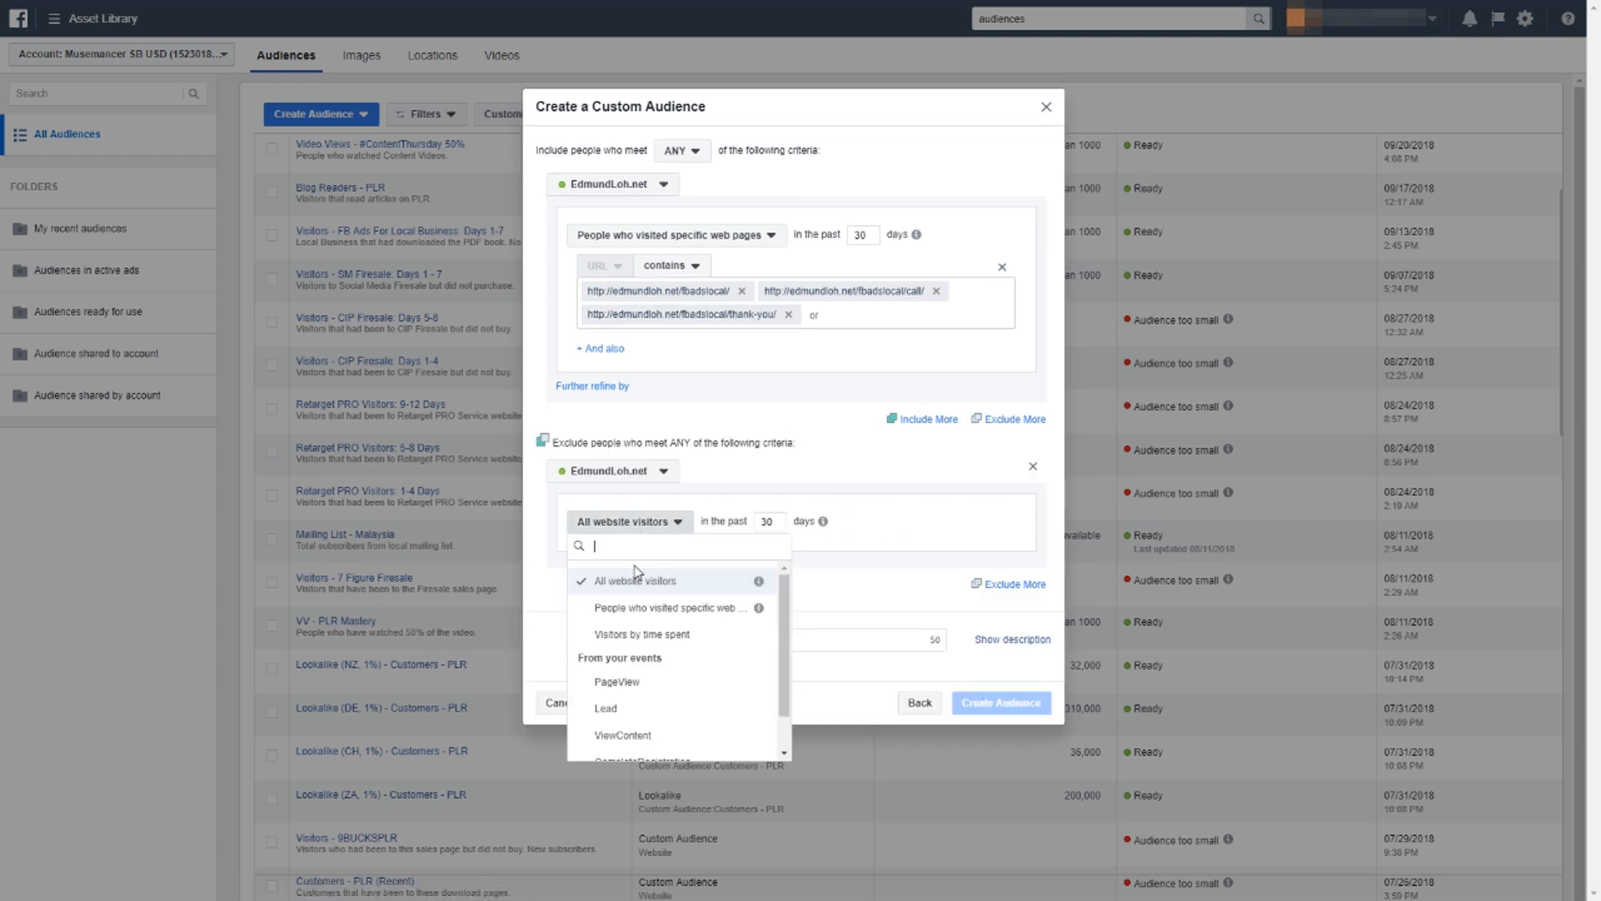
click(642, 608)
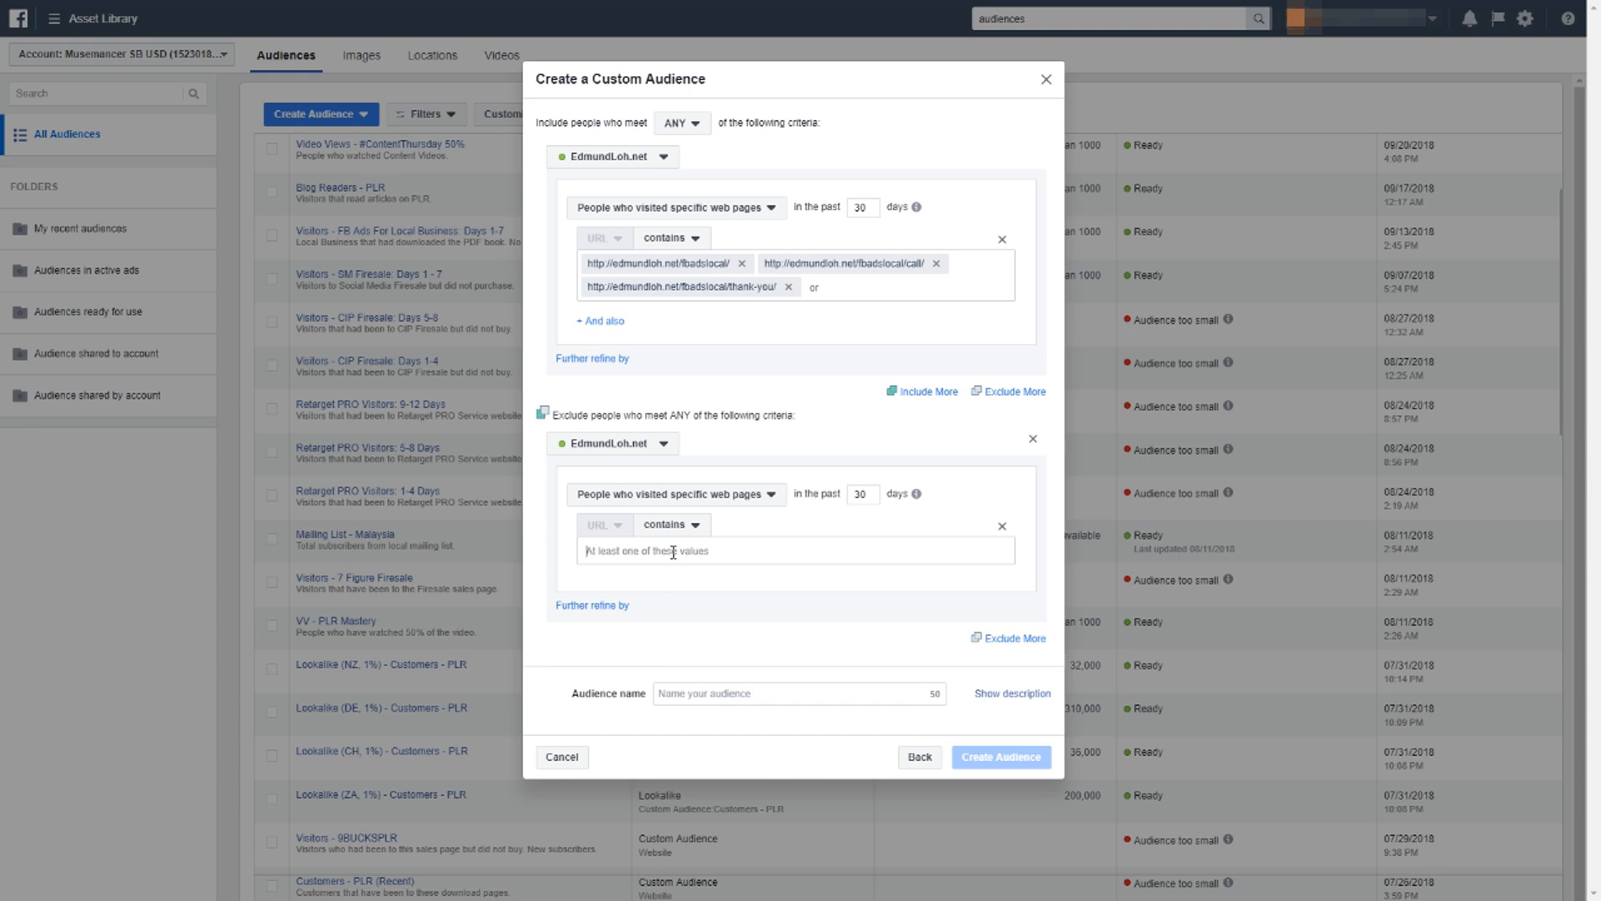
text(http://edmundloh.net/fbadslocal/download-page/)
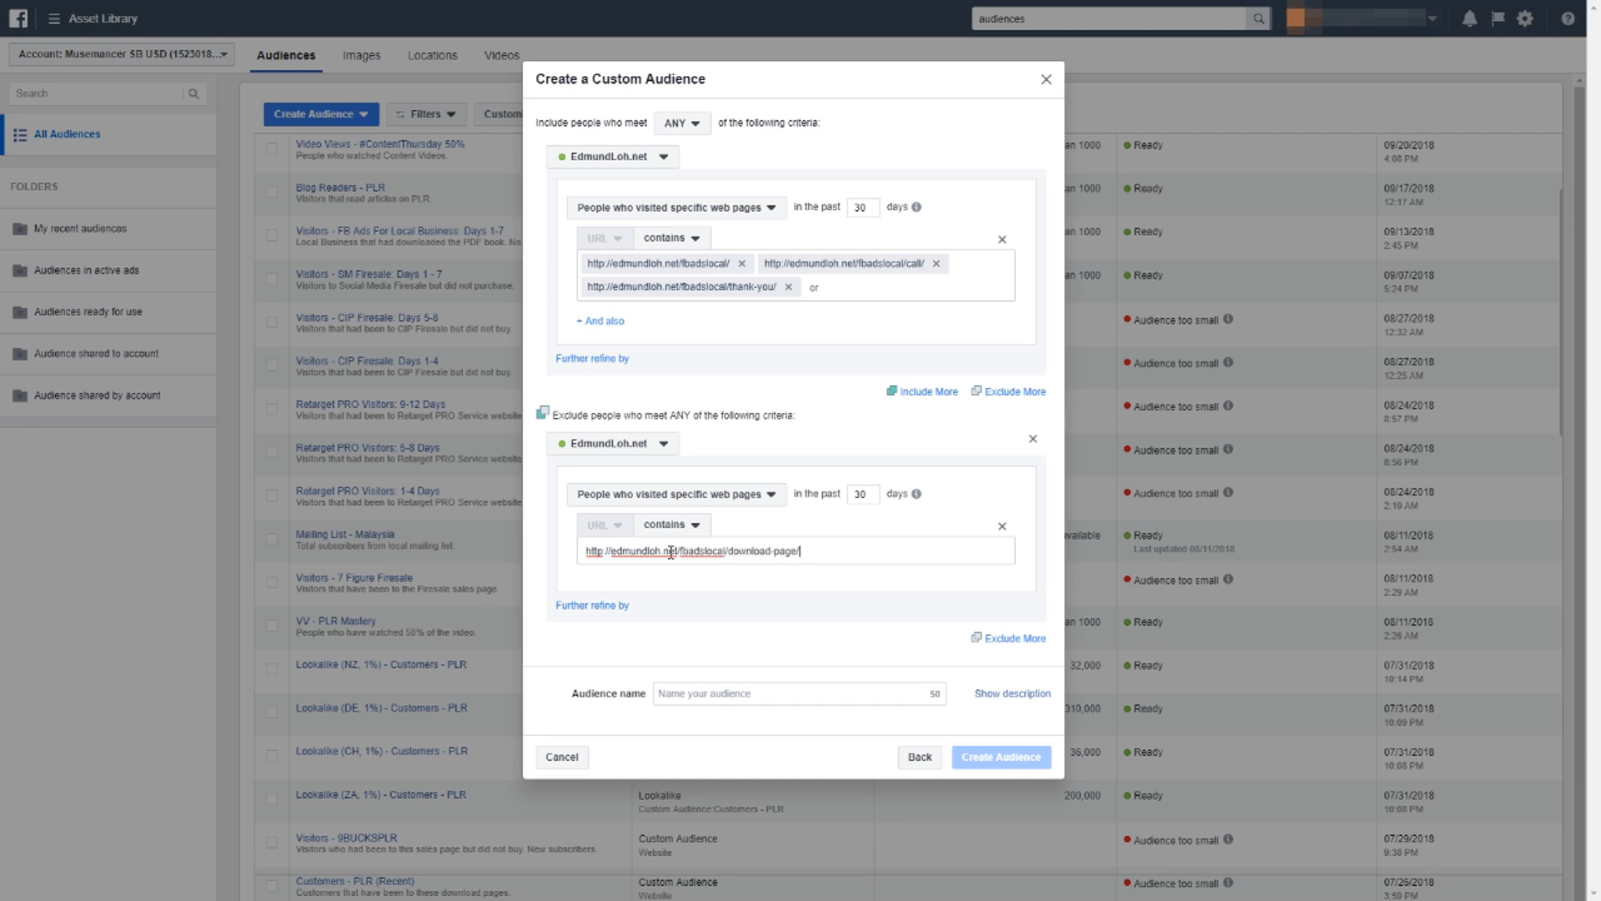
key(Return)
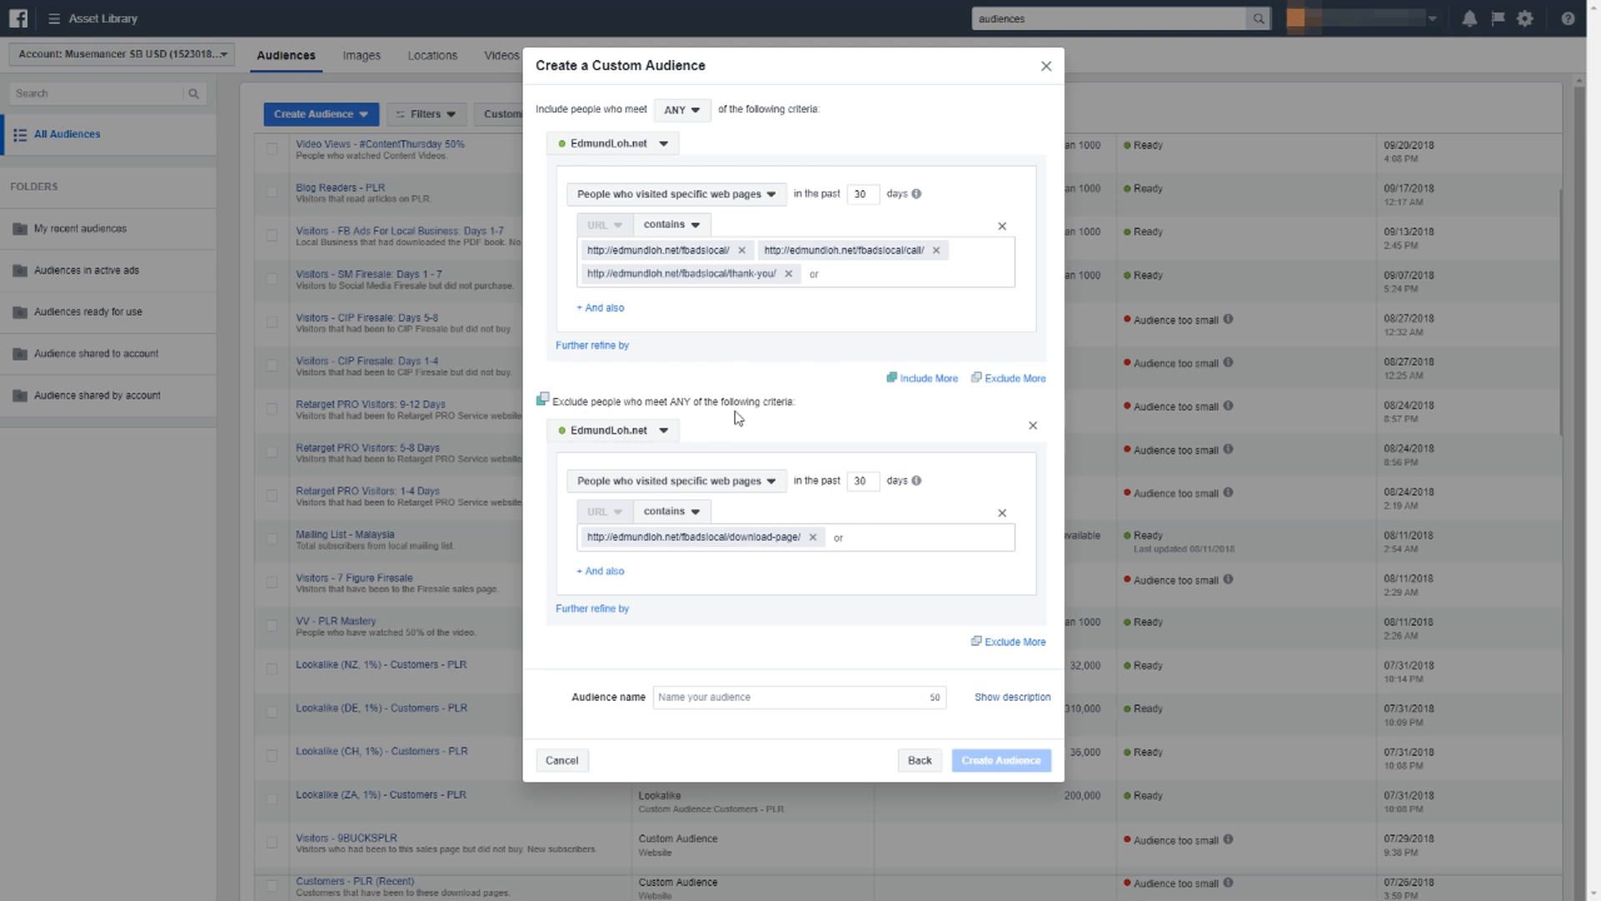
Name the audience "Visitors - FB Ads Local TEST".
click(726, 703)
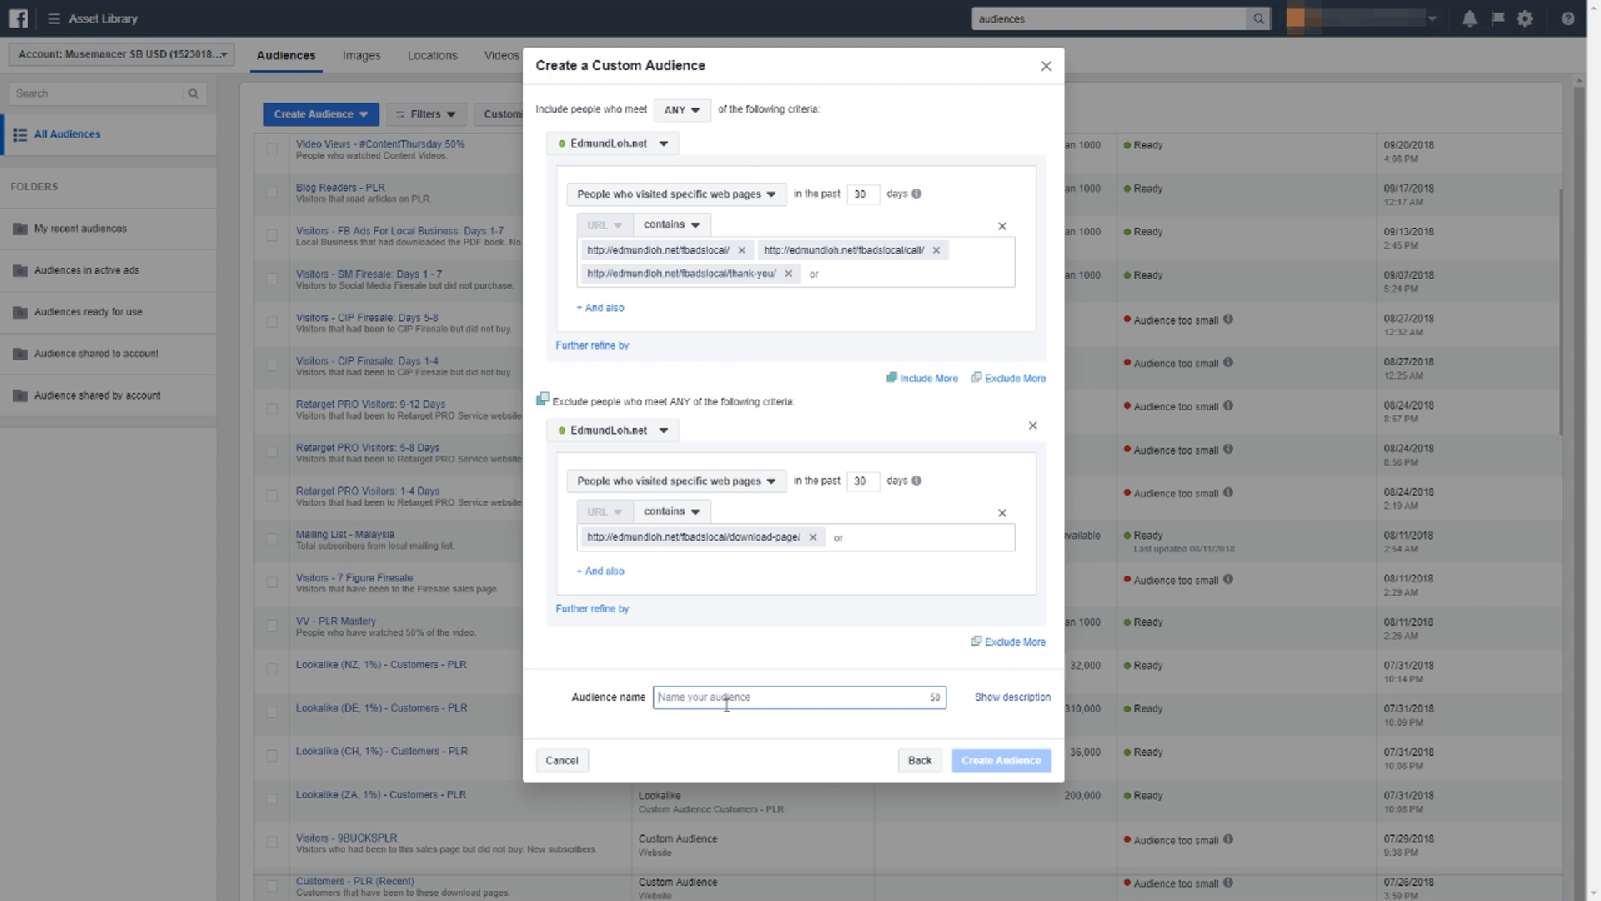
text(Visitor)
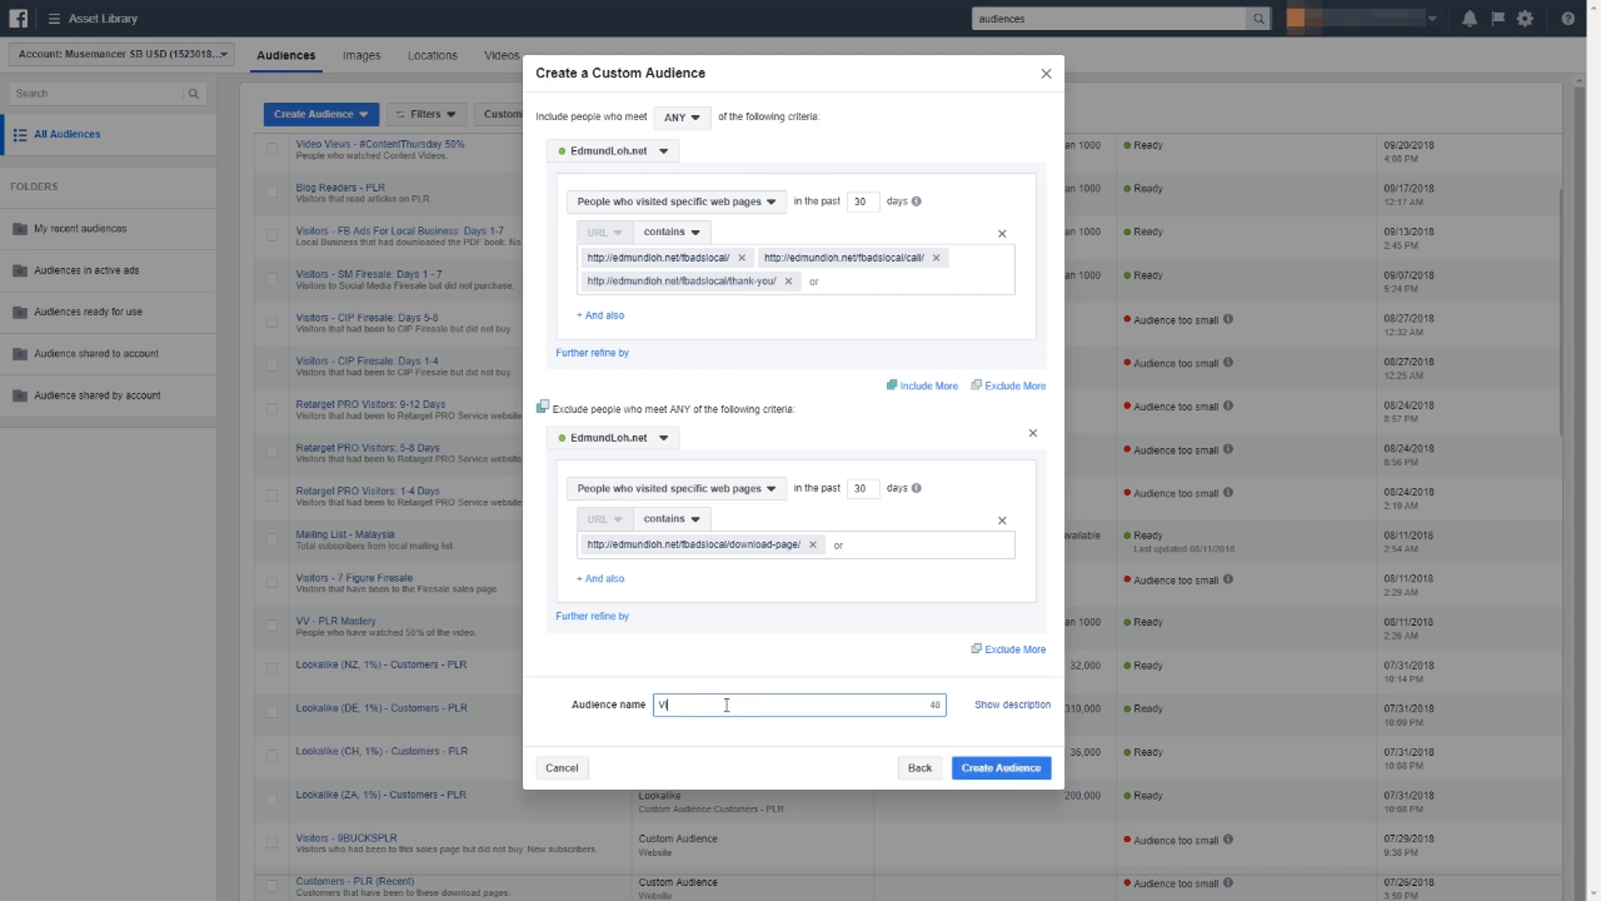
text(s - FB Acs Local TEST)
click(776, 729)
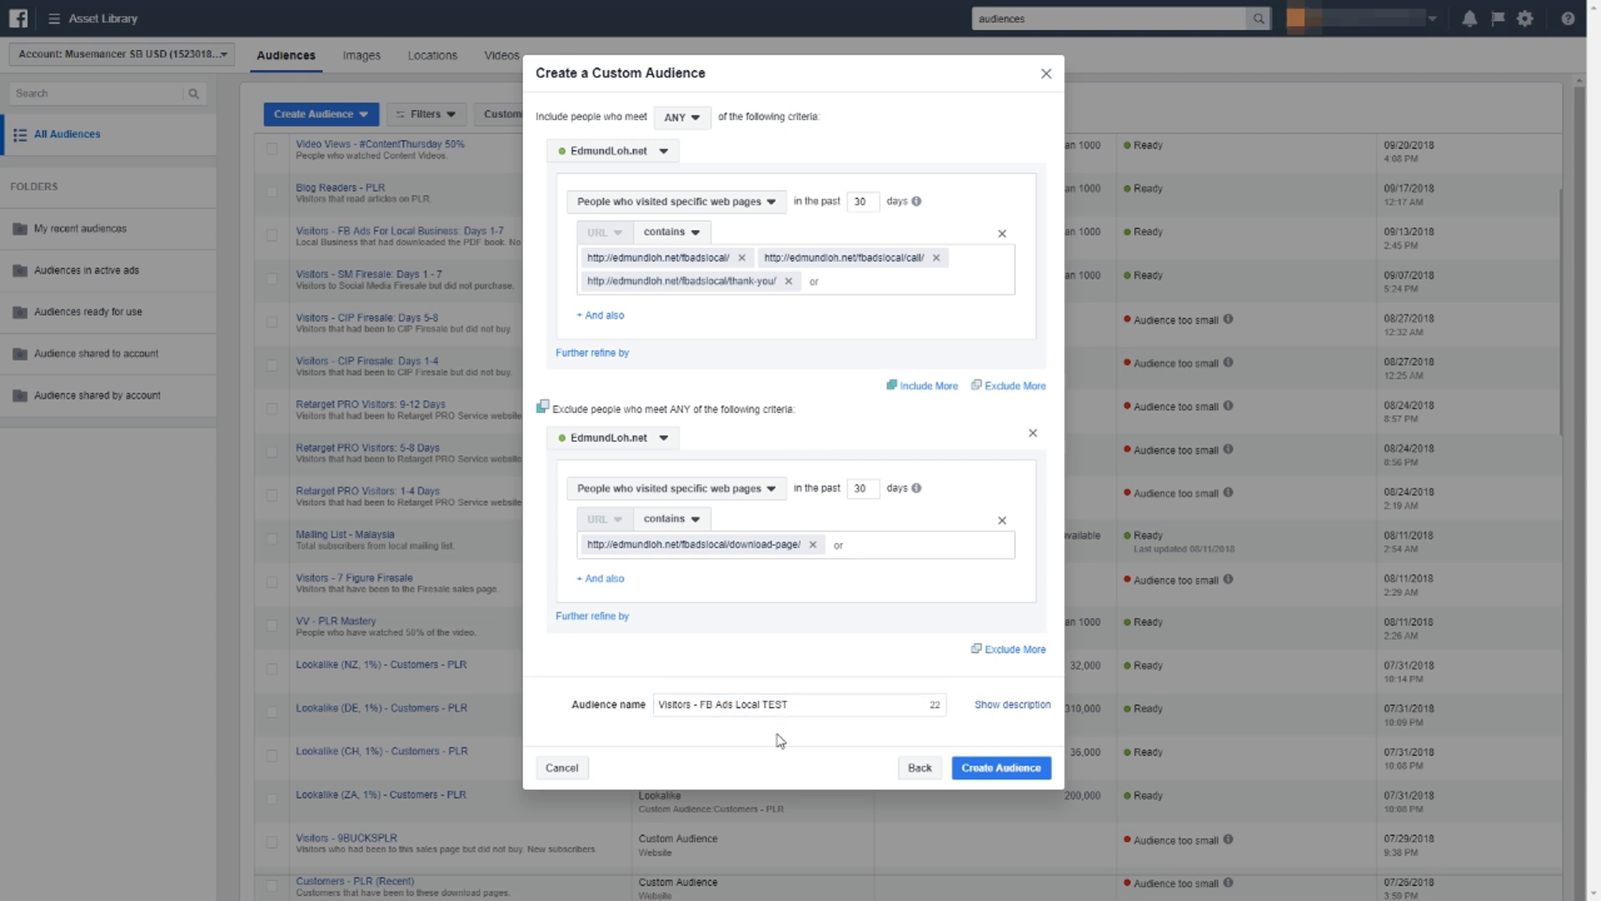
double_click(702, 707)
click(825, 719)
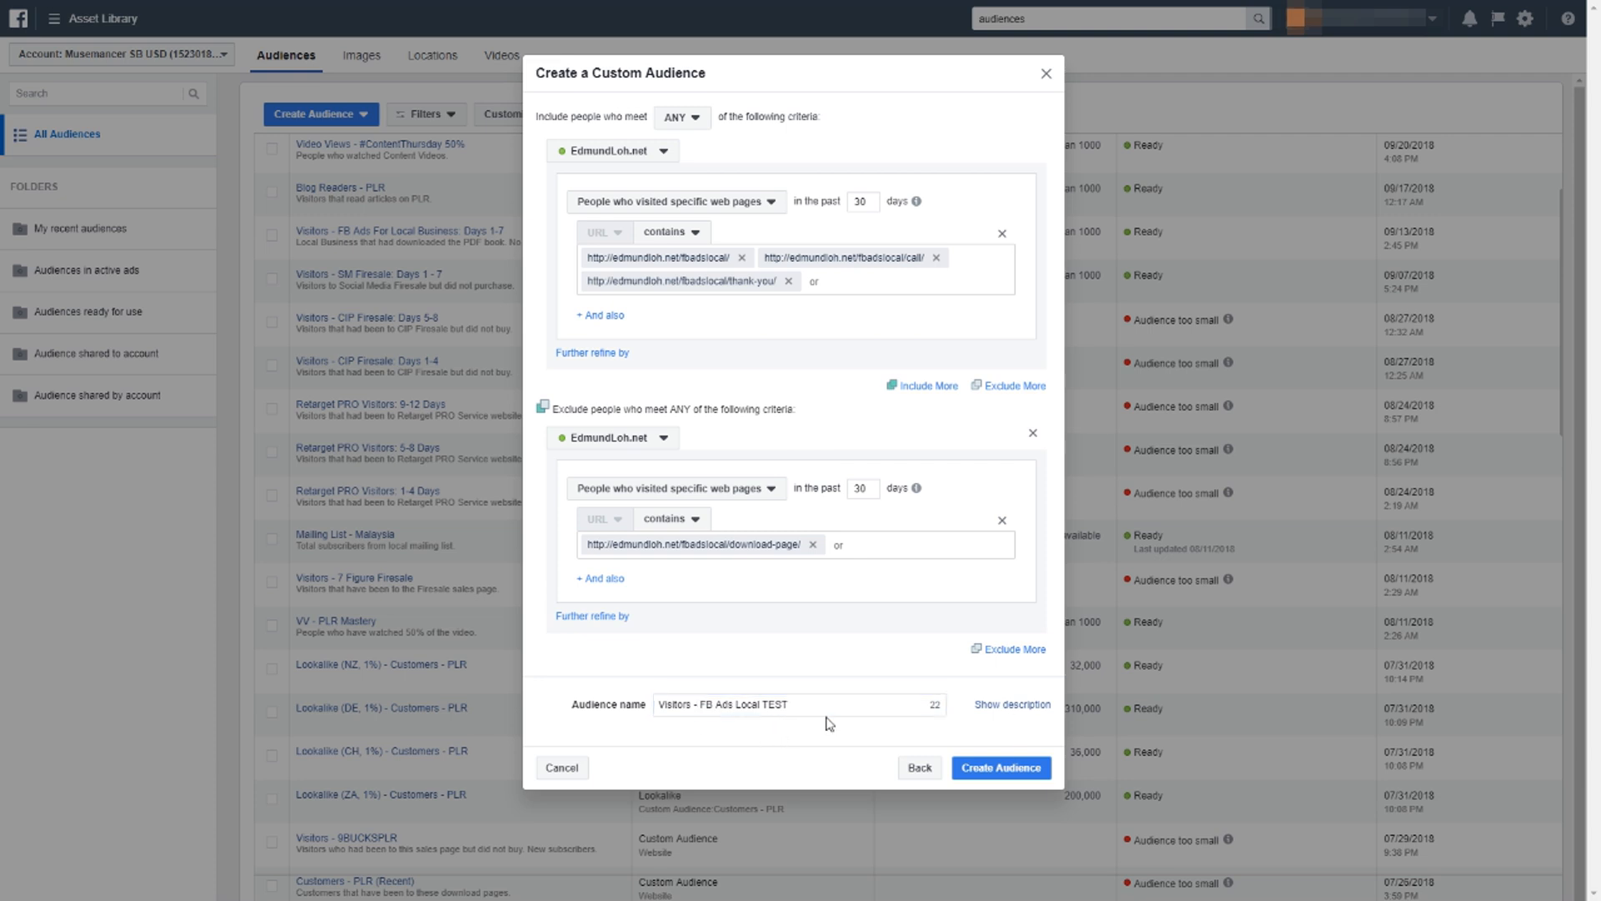
Add the description "Visitors that had been to FB Ads Local but did not purchase." and create the custom audience.
click(987, 708)
click(792, 741)
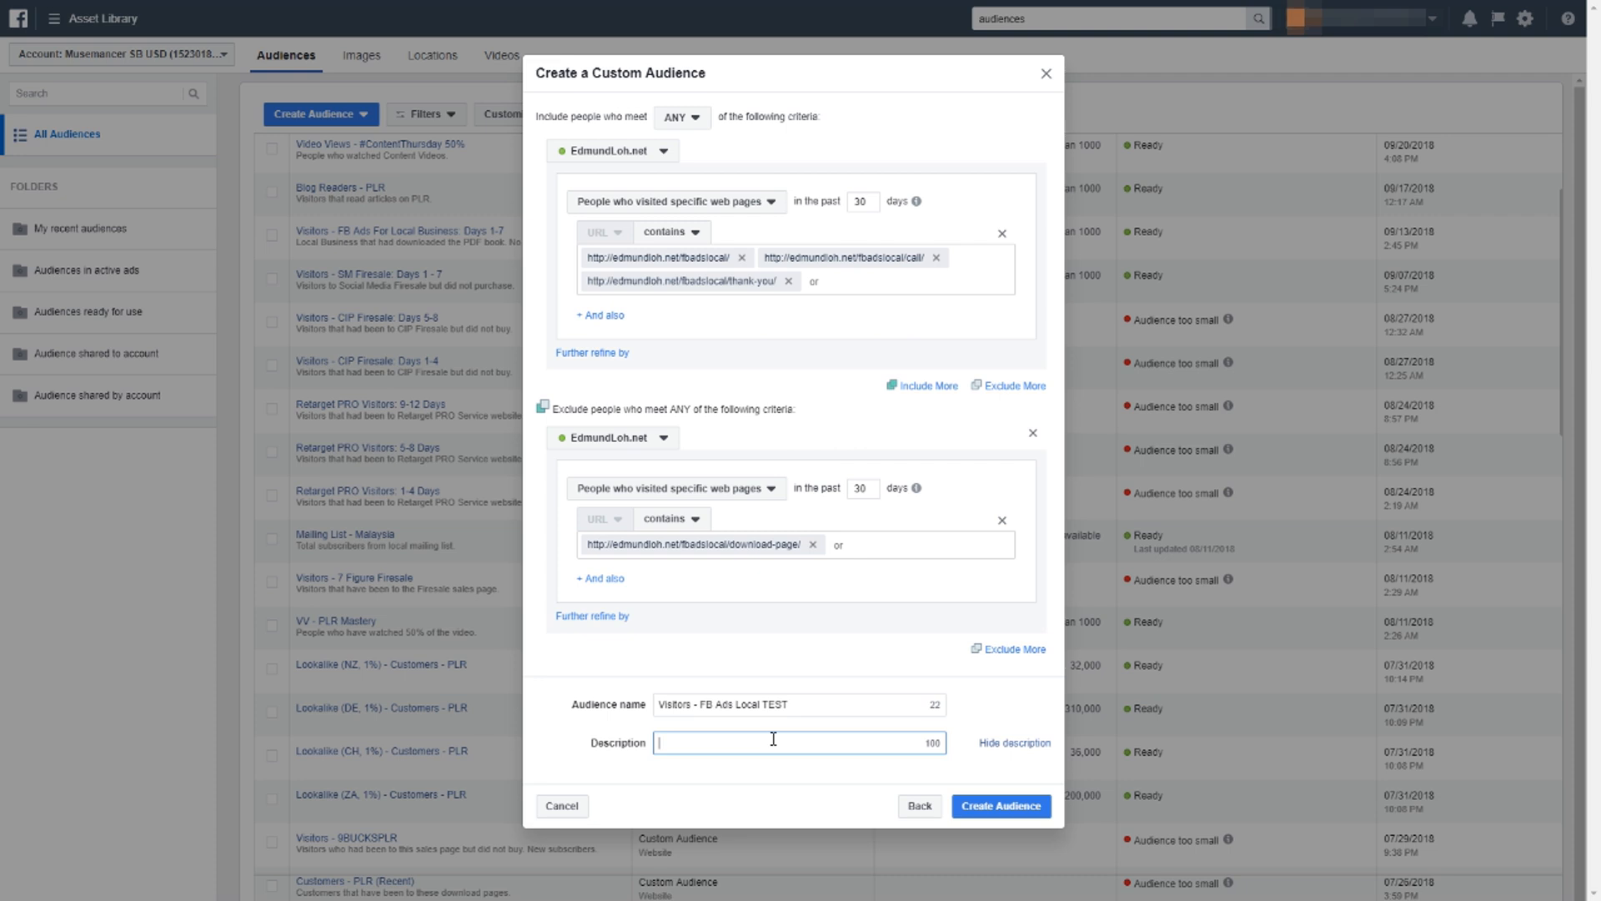
text(Visitors th)
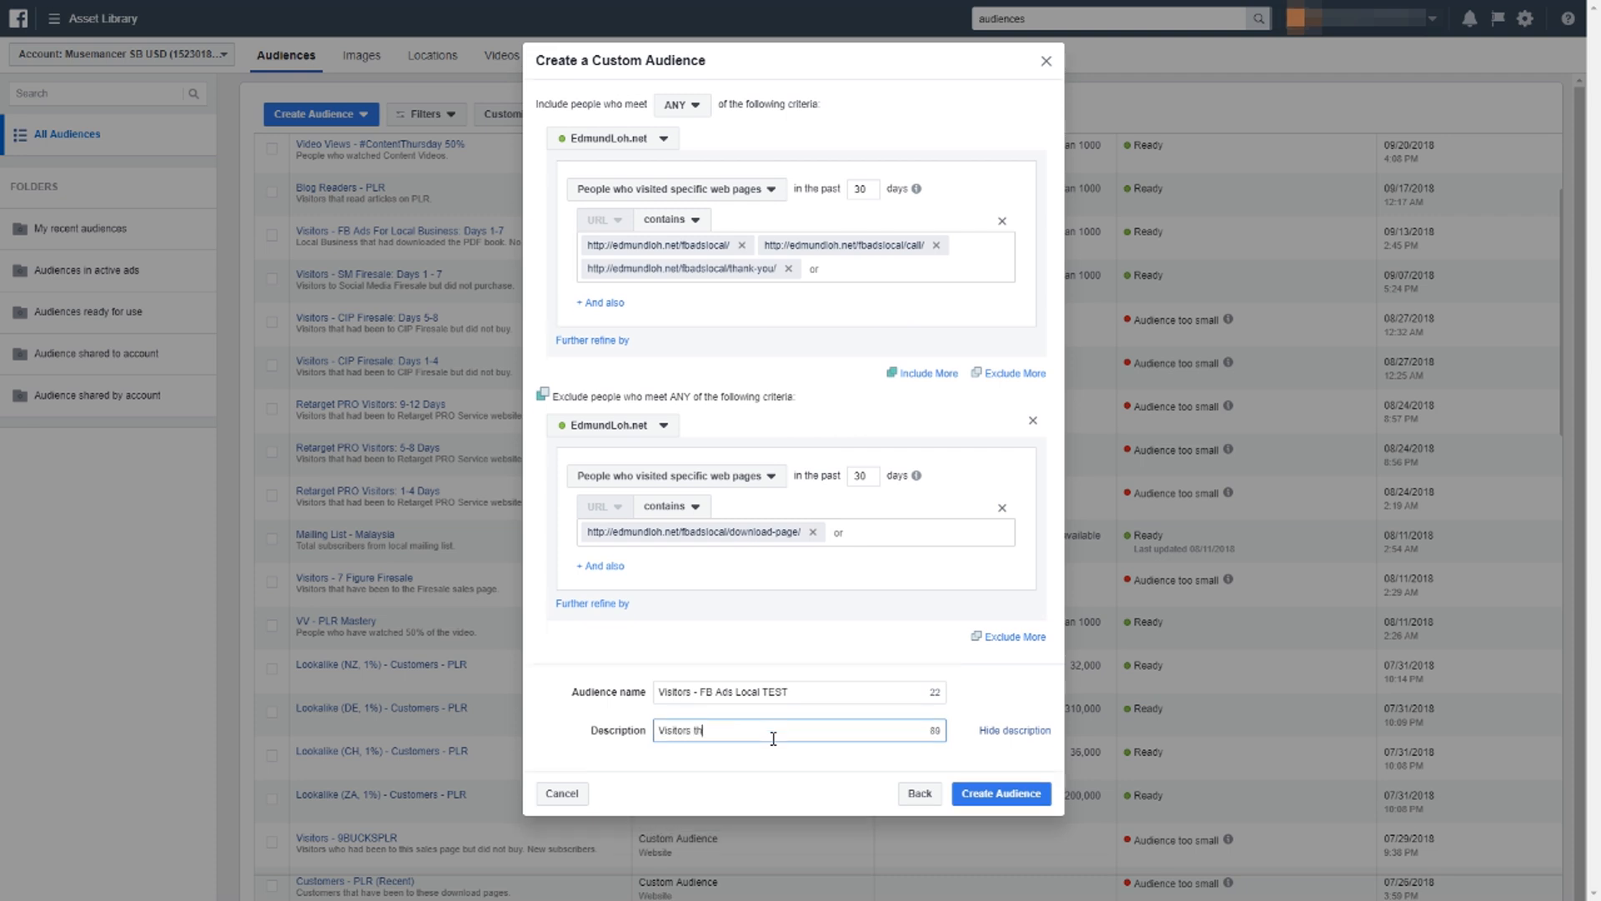
text(at had been to FB Ads Local but did not purchase)
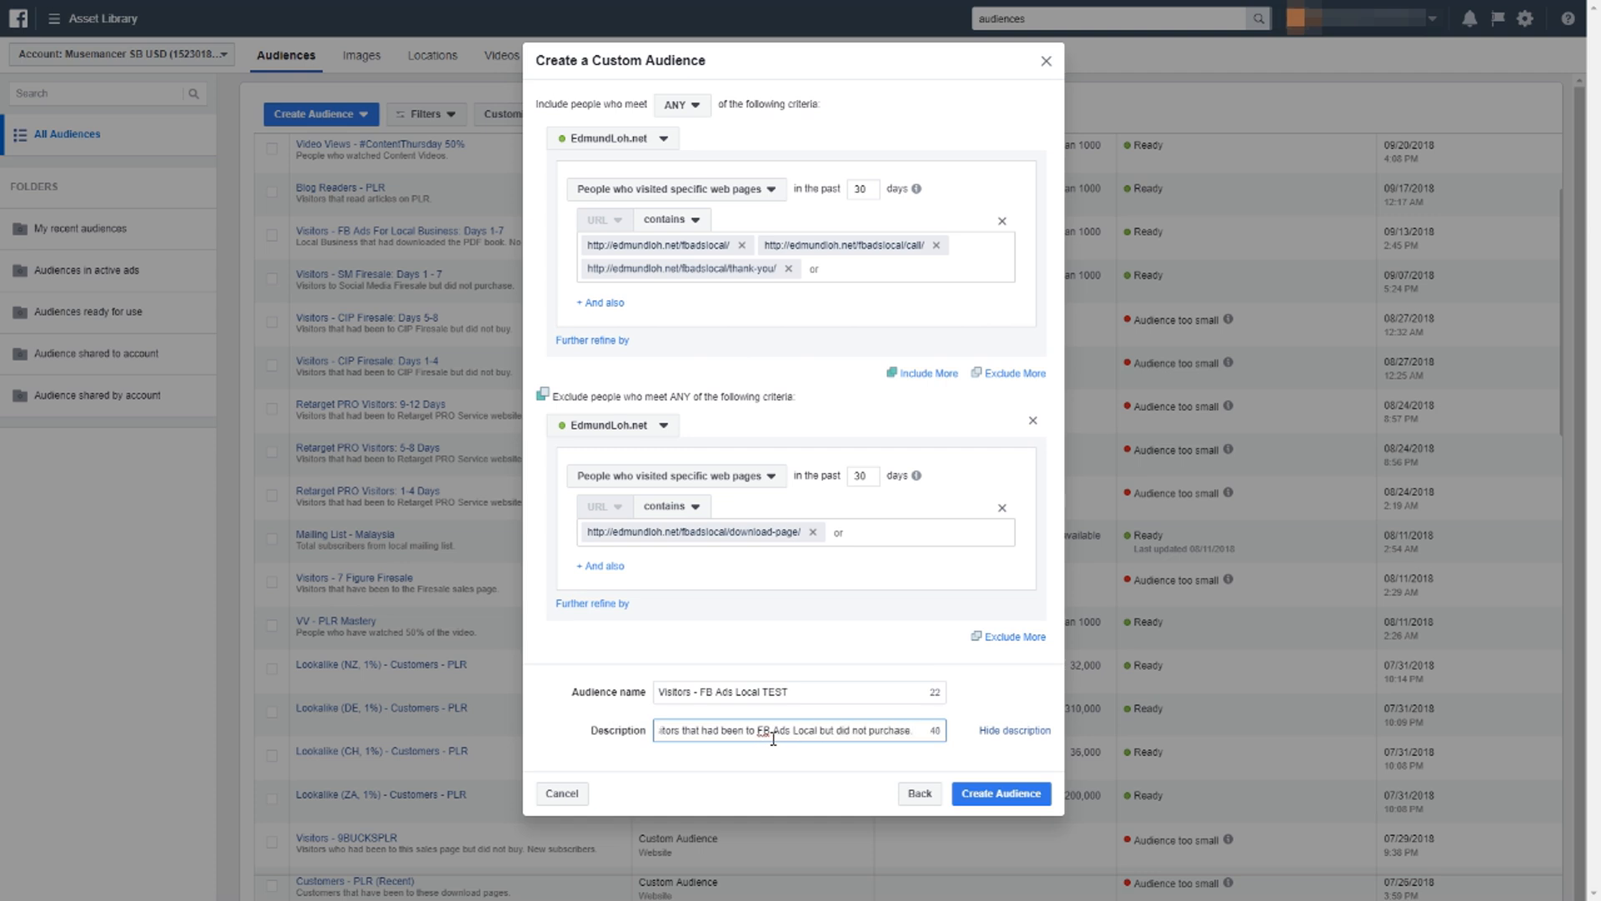
click(985, 802)
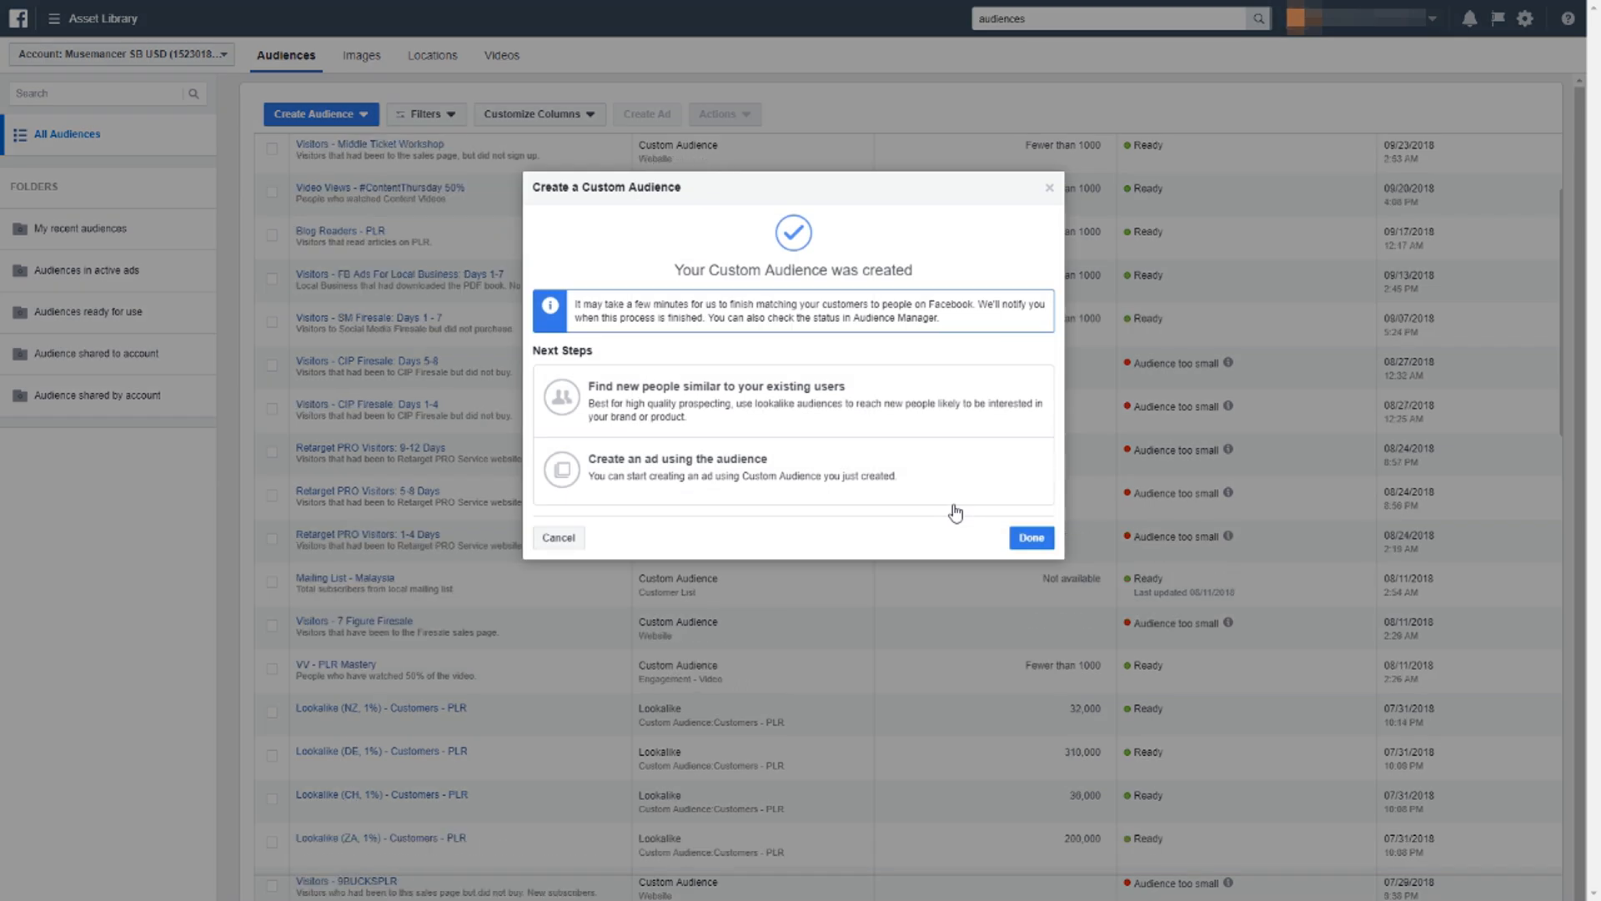
click(1030, 537)
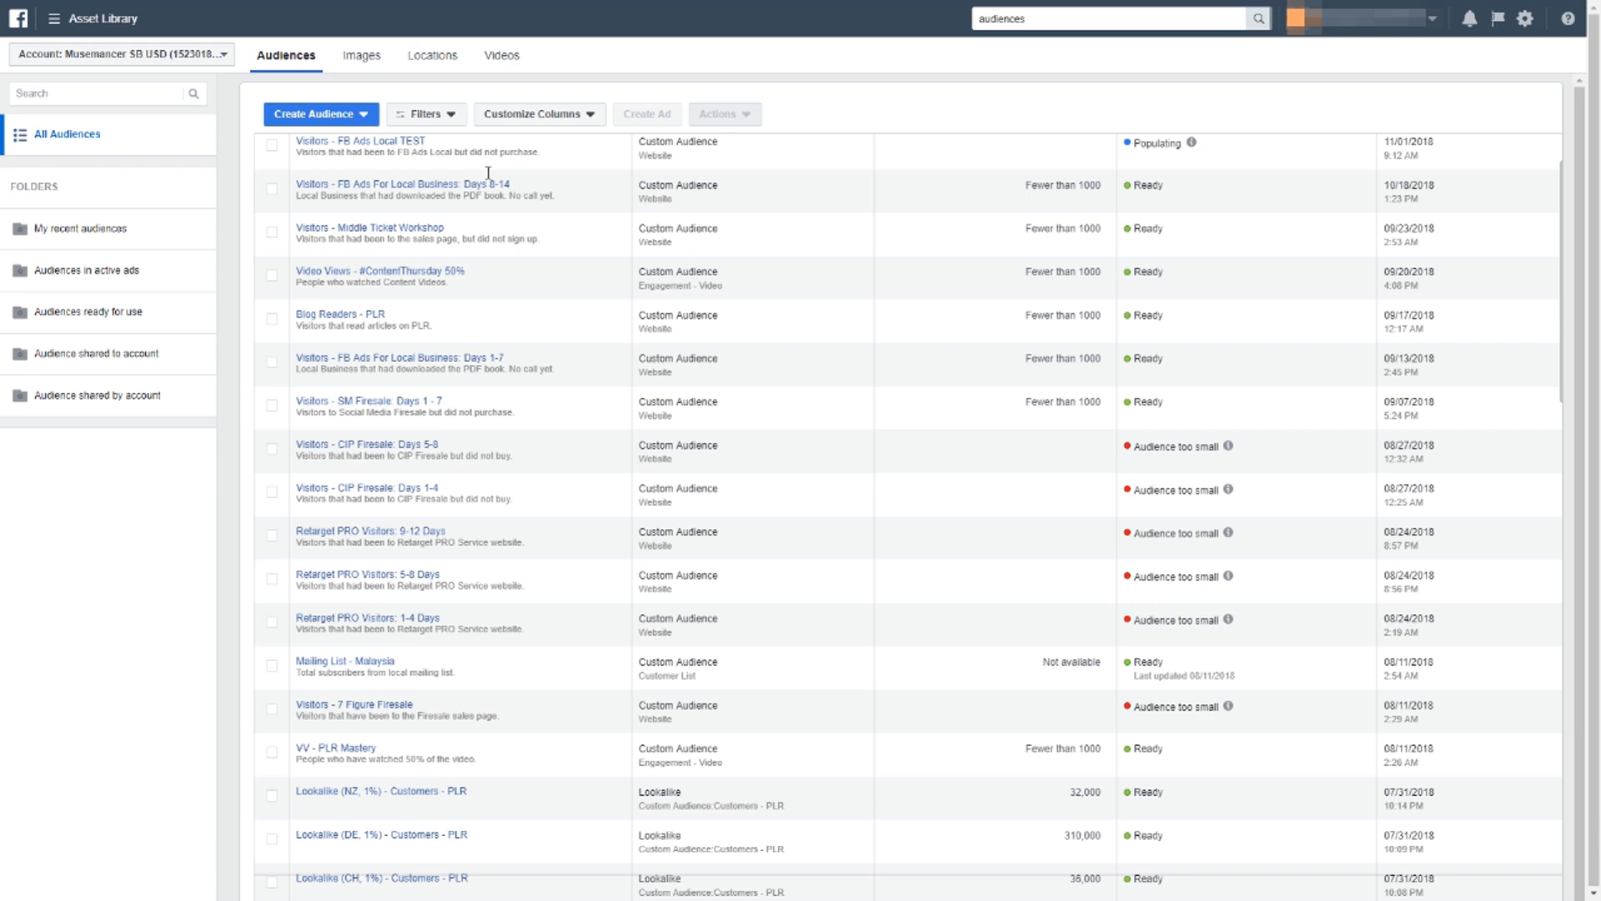
Start an engagement custom audience based on video, covering people who have watched at 50% of your video.
mouse_move(444, 153)
mouse_move(1190, 147)
click(357, 114)
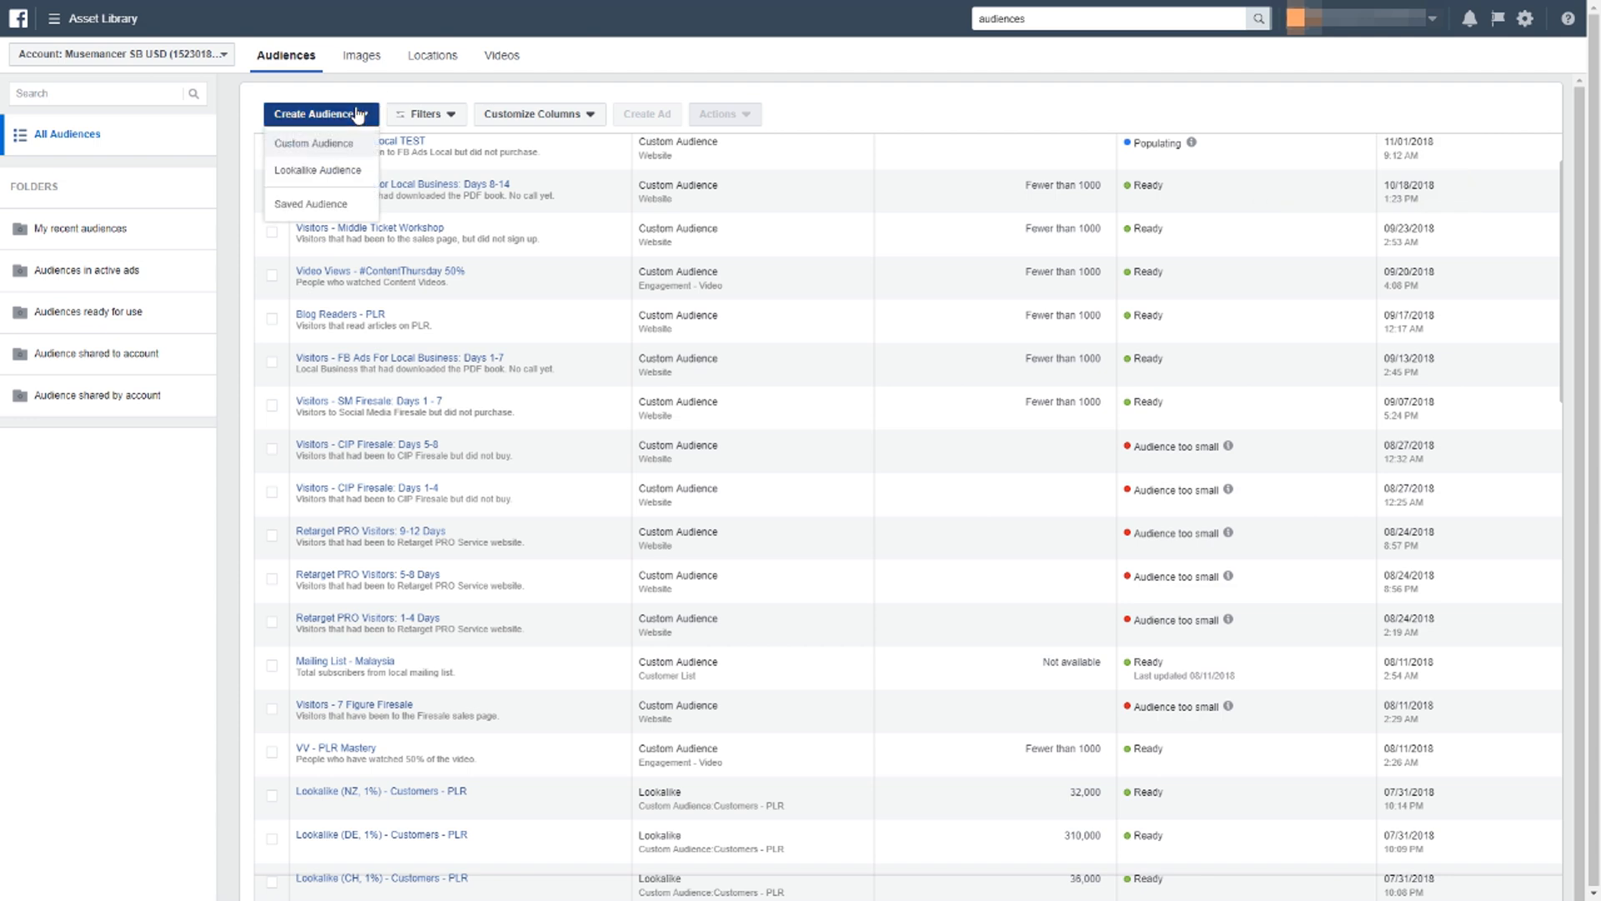
click(336, 149)
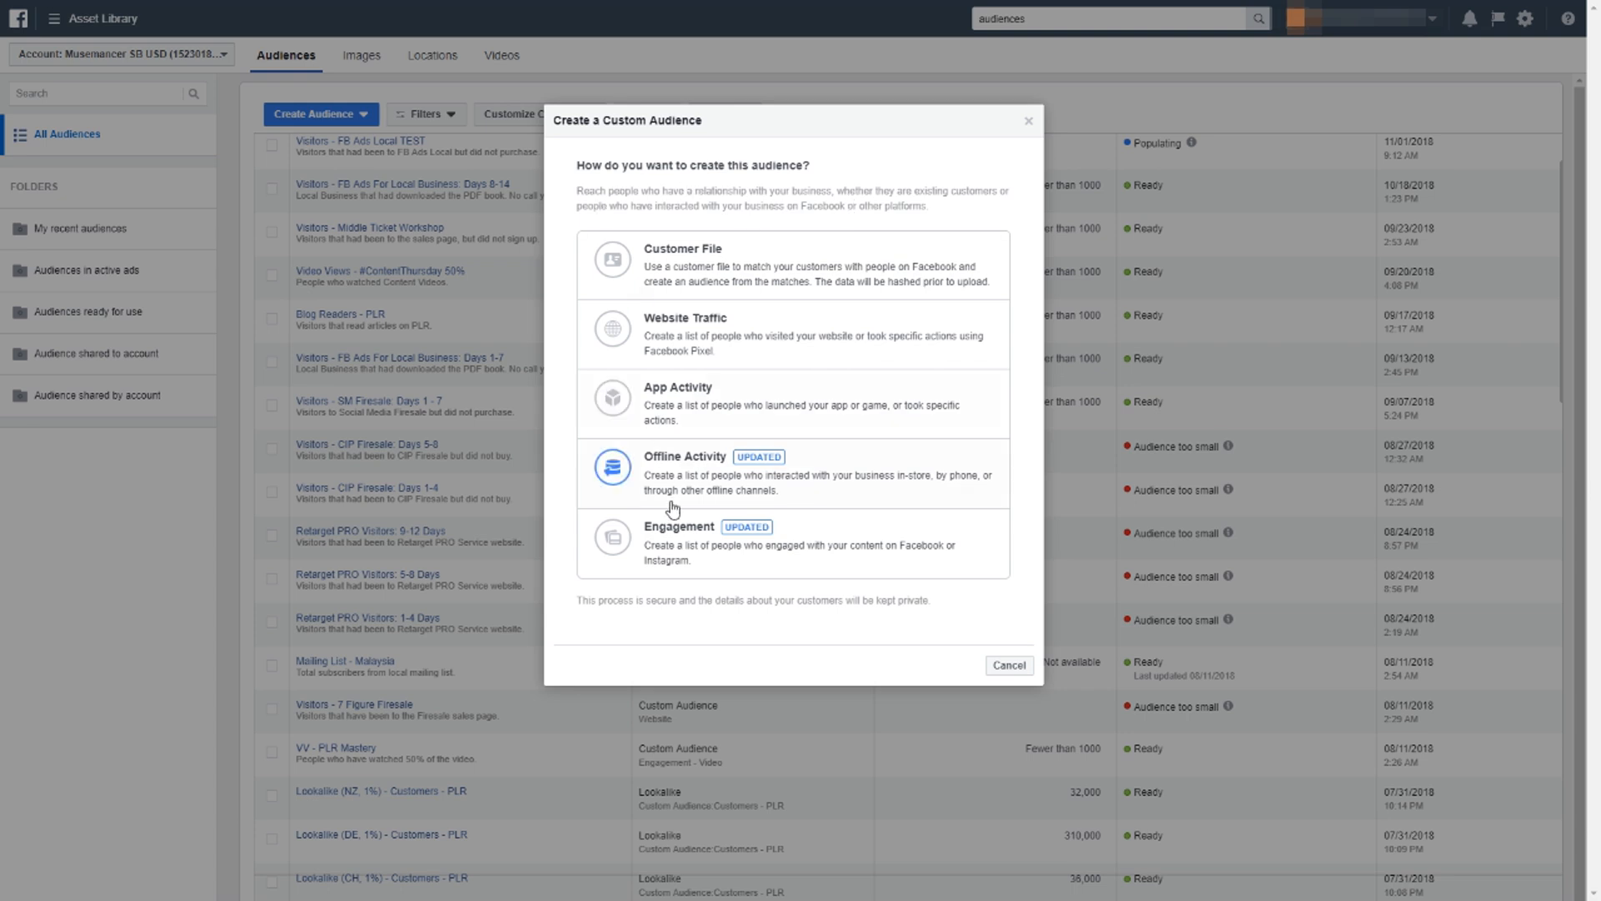
click(686, 548)
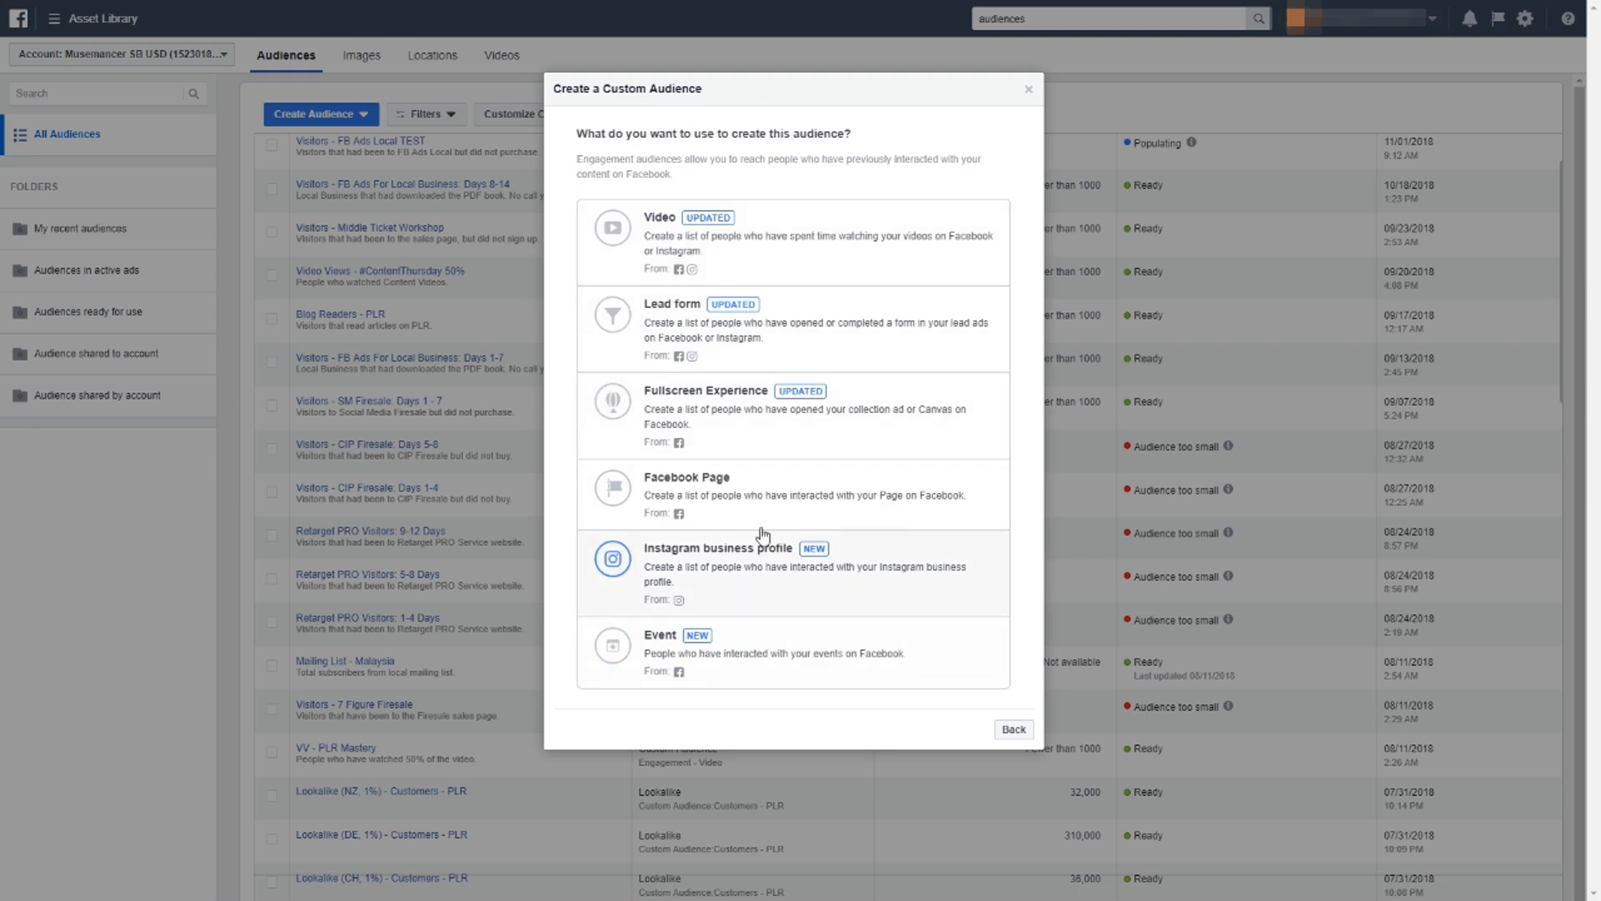
click(744, 260)
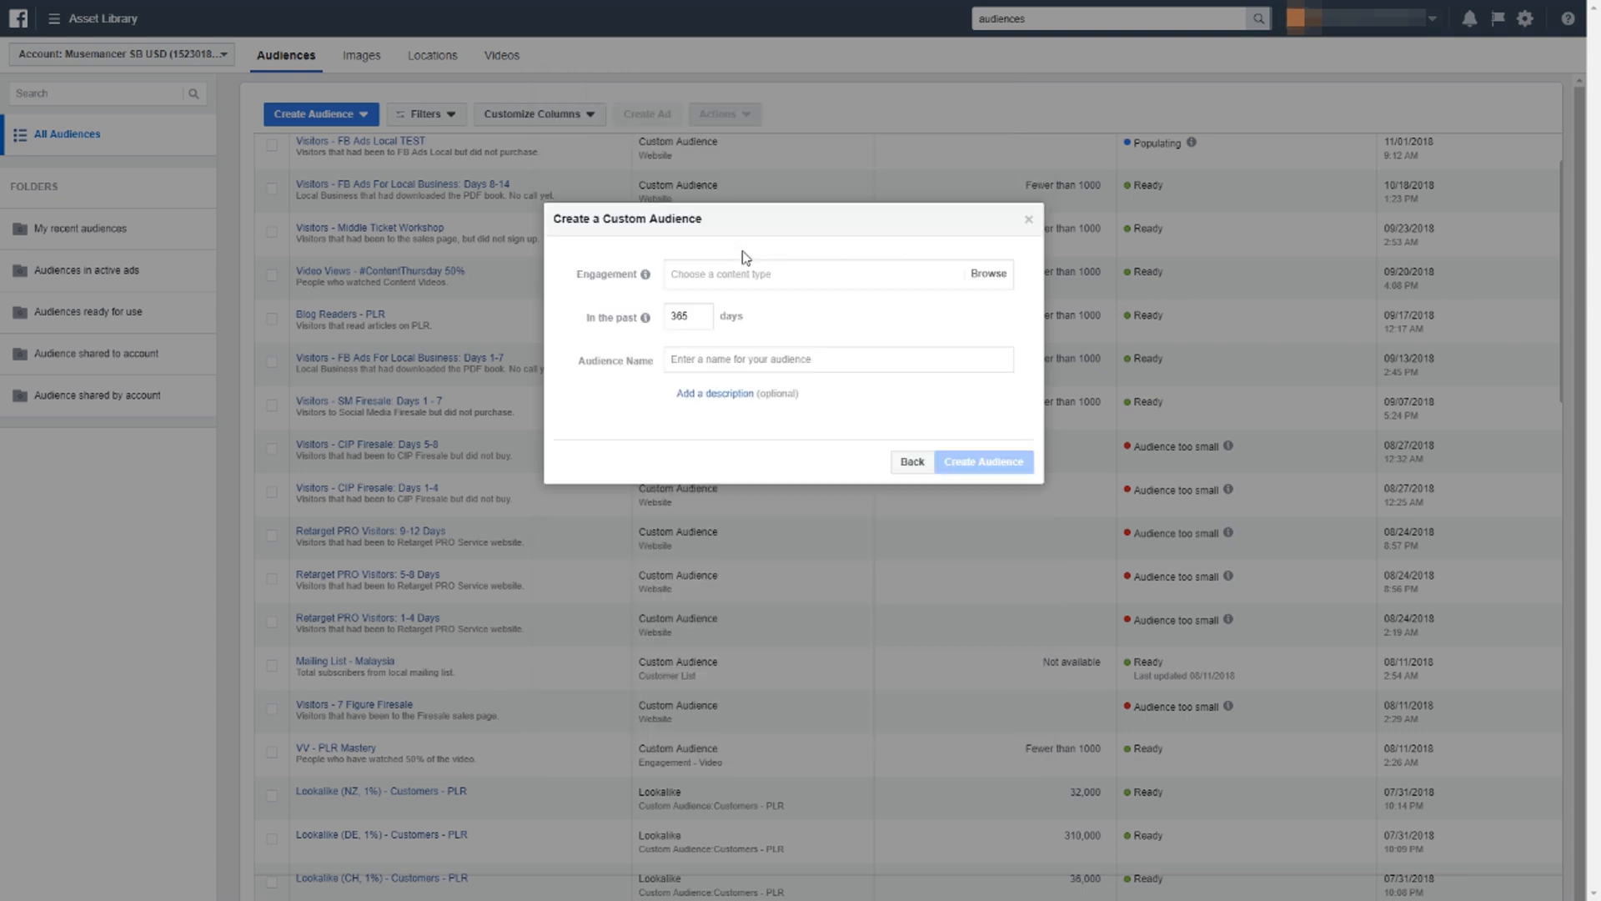
click(764, 272)
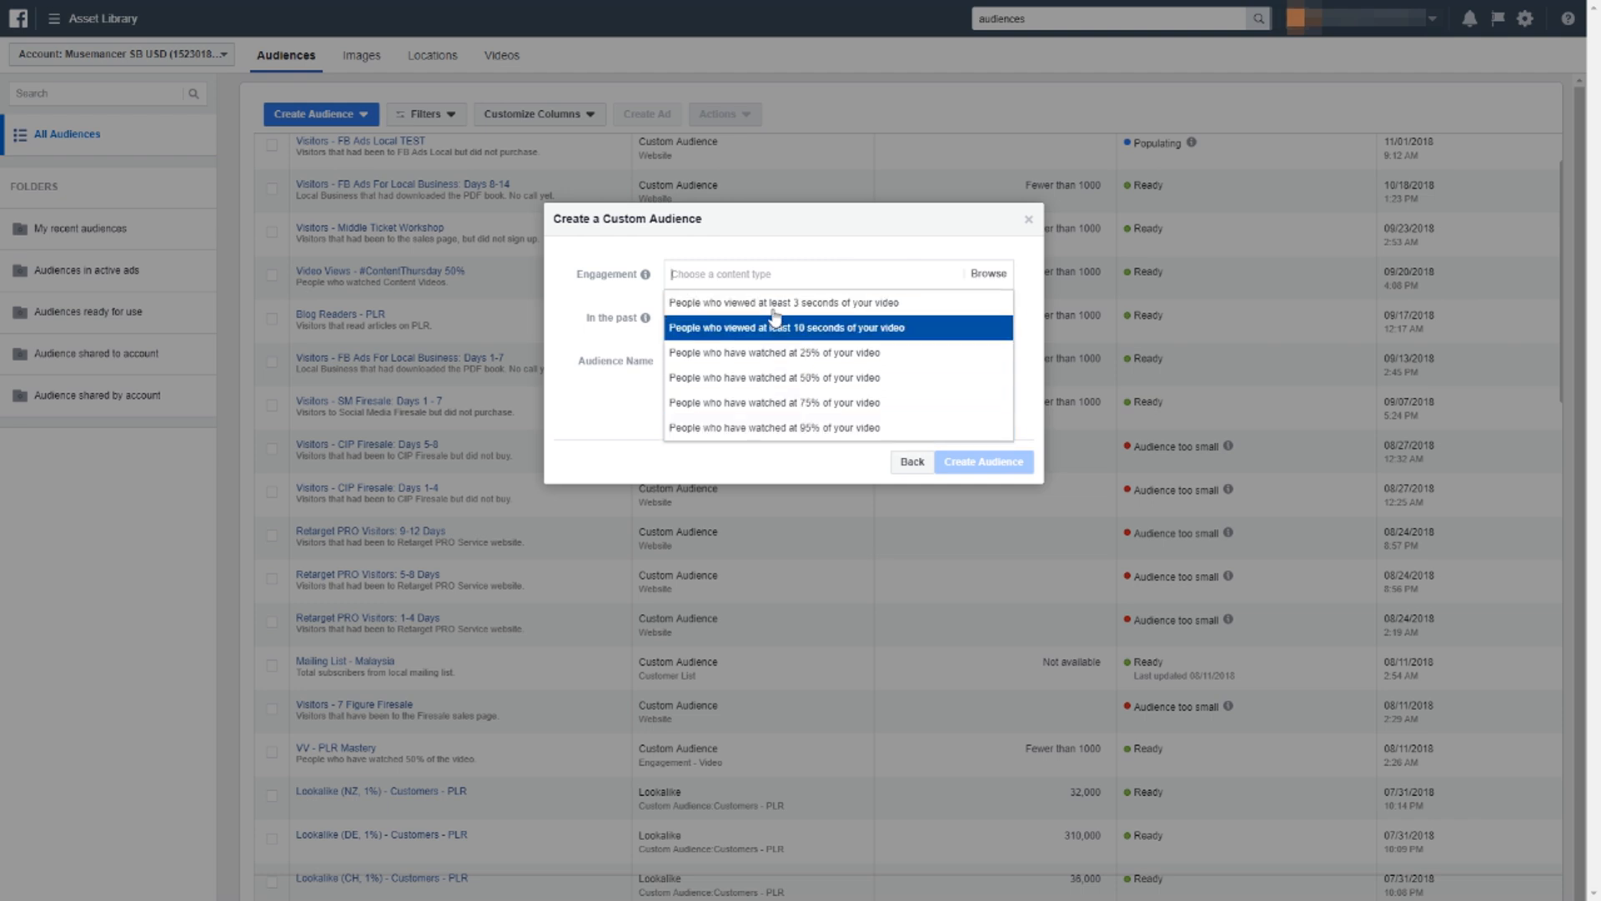
click(803, 381)
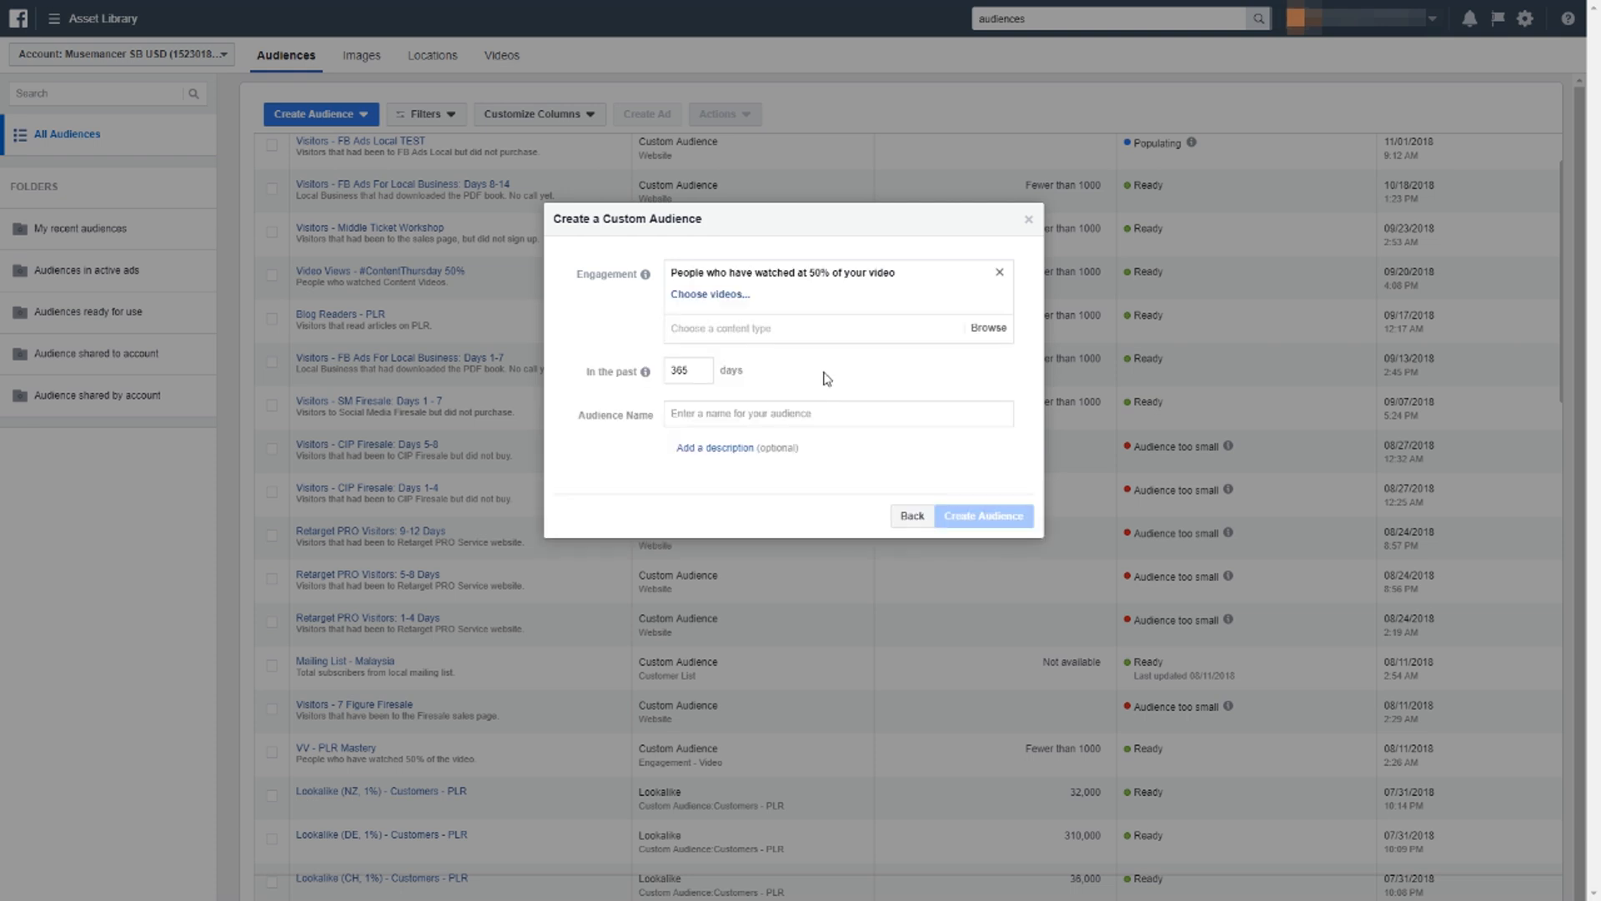
Choose "Why Low Ticket Is B.S. [Sub Titles]" from the speaker's Facebook page as the audience's source video.
click(723, 297)
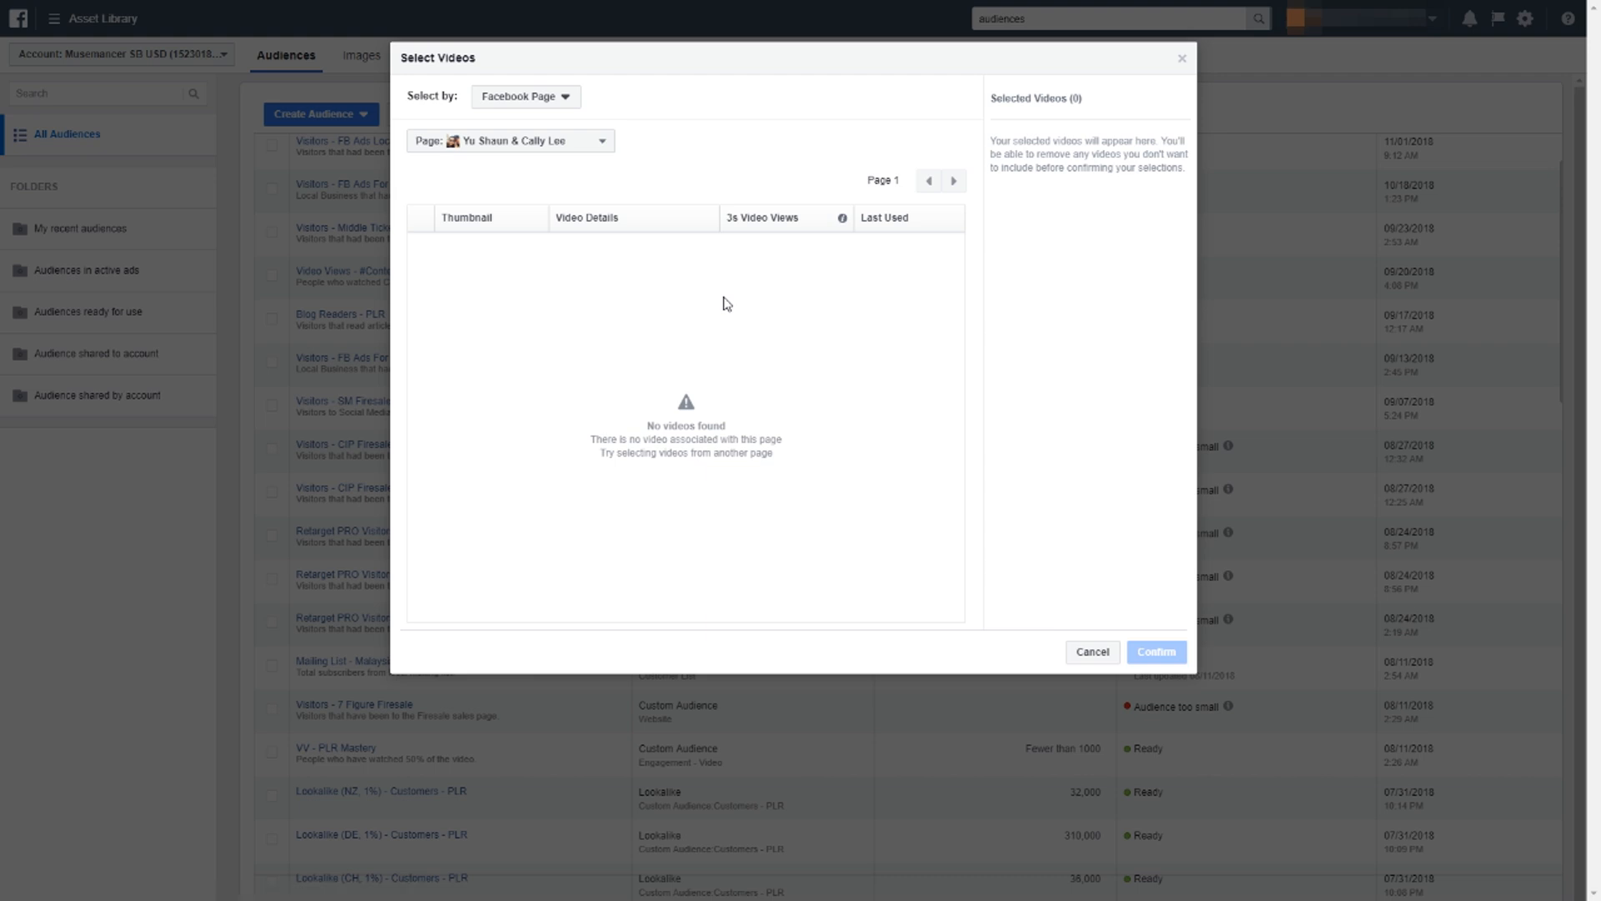
click(588, 148)
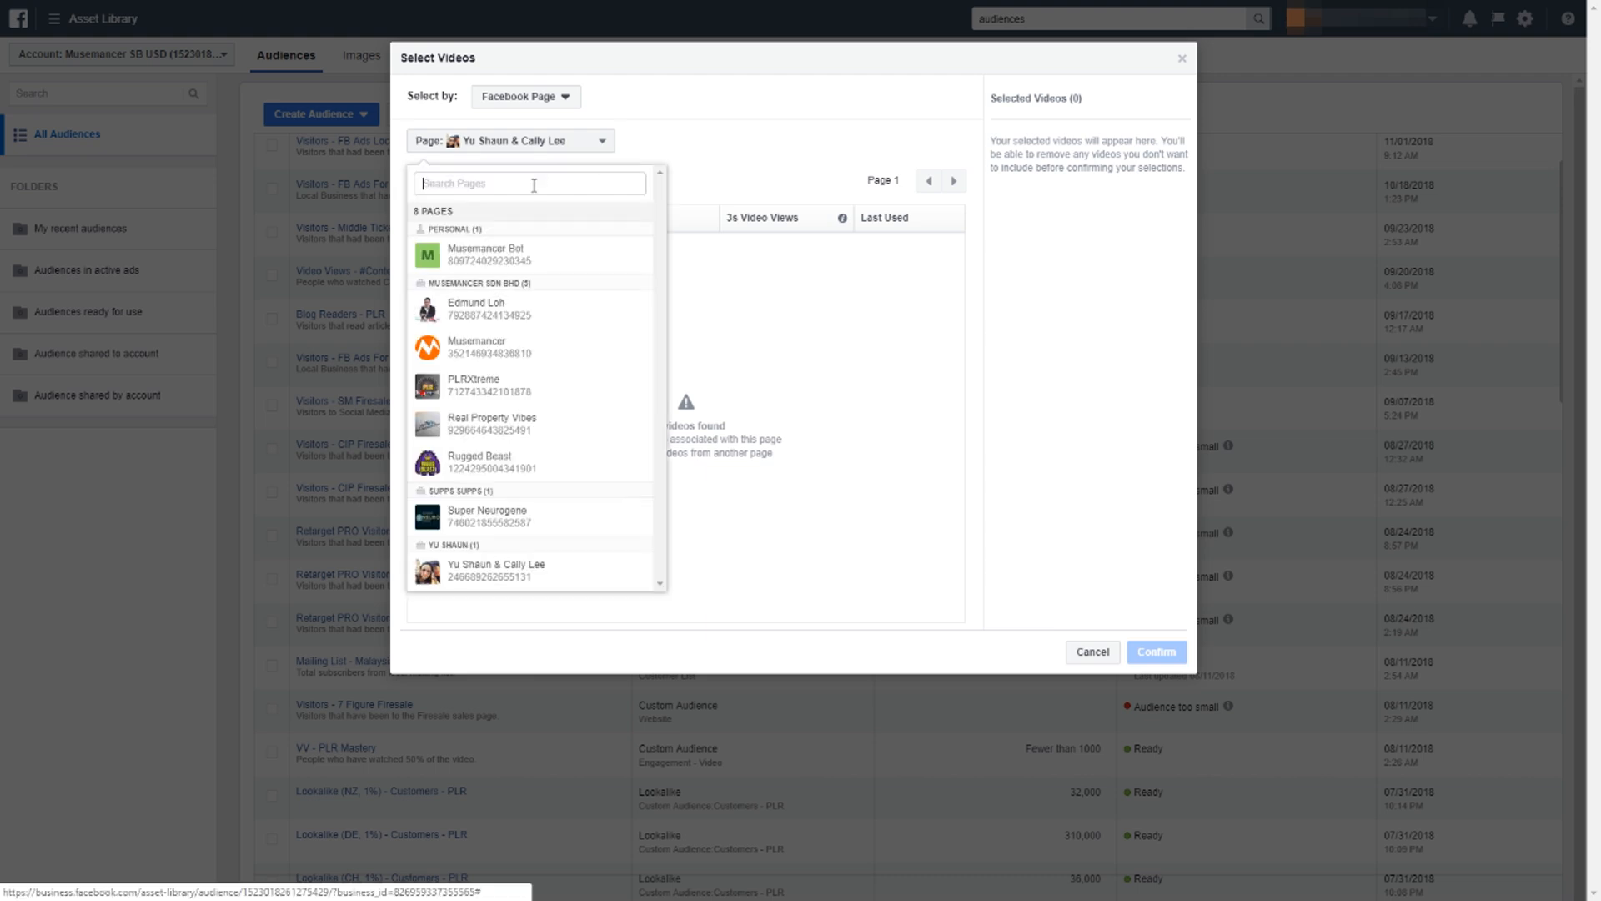
click(530, 315)
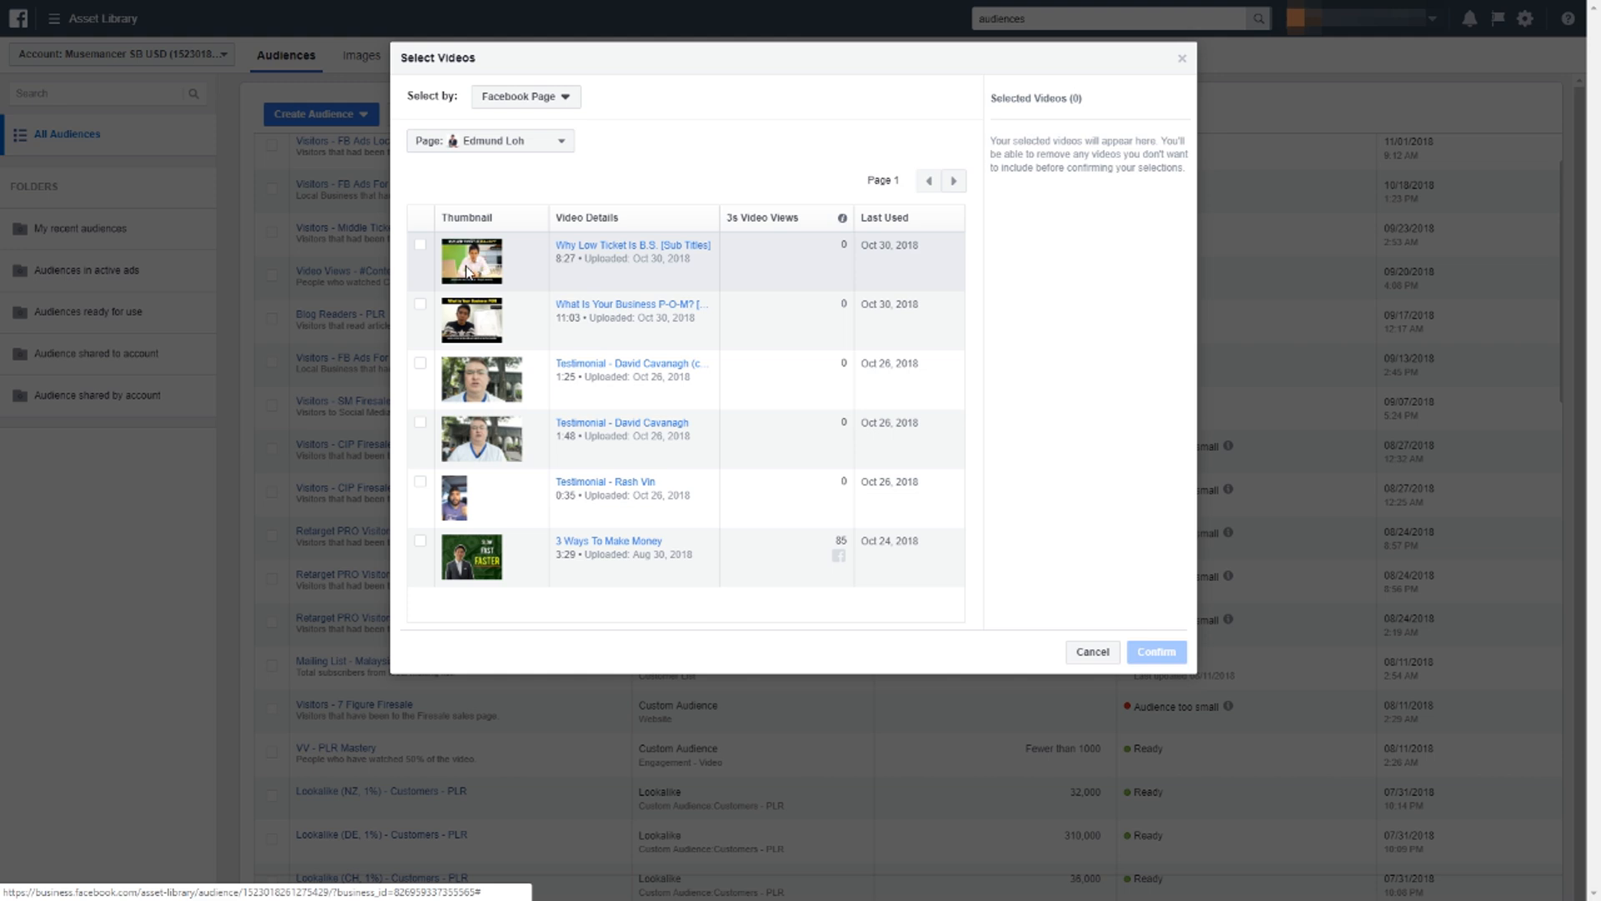
click(421, 247)
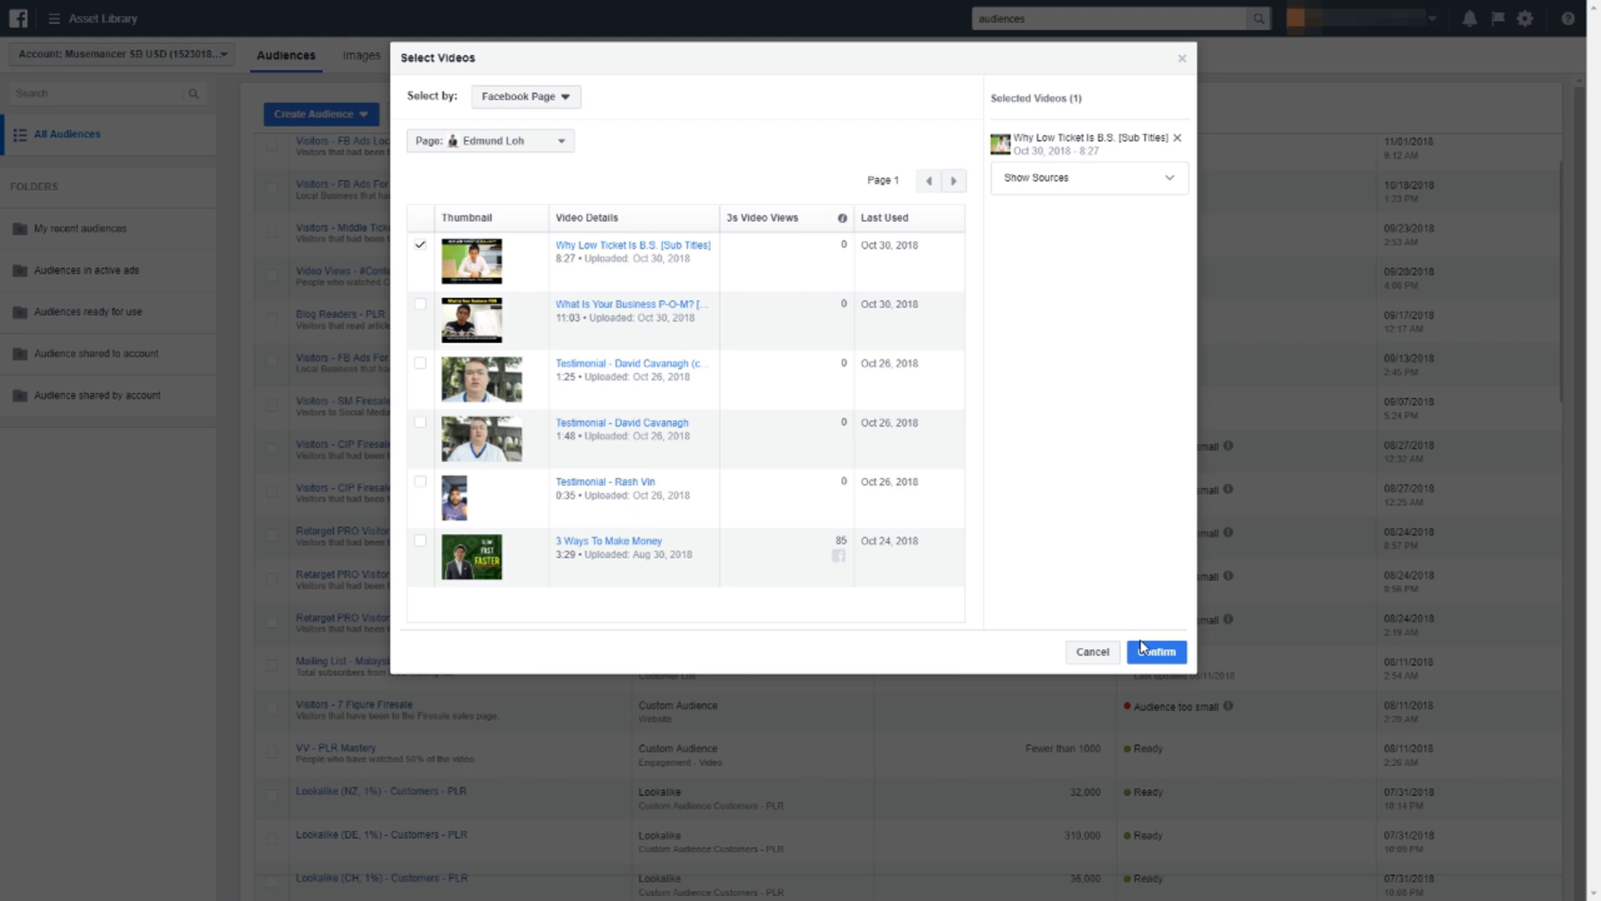
click(420, 248)
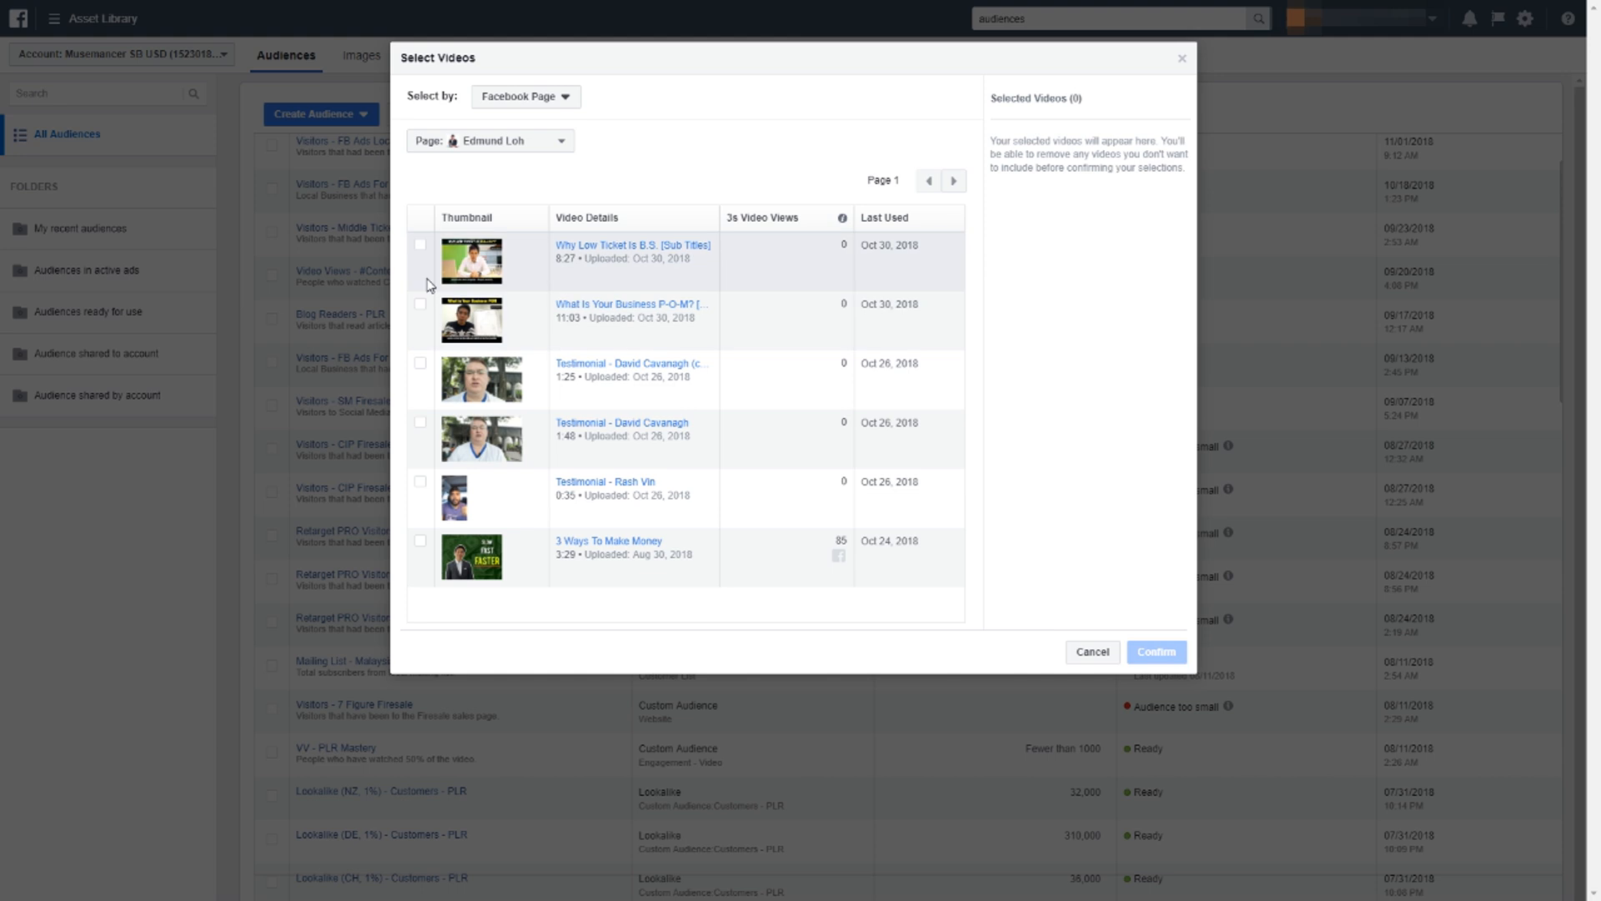
click(419, 247)
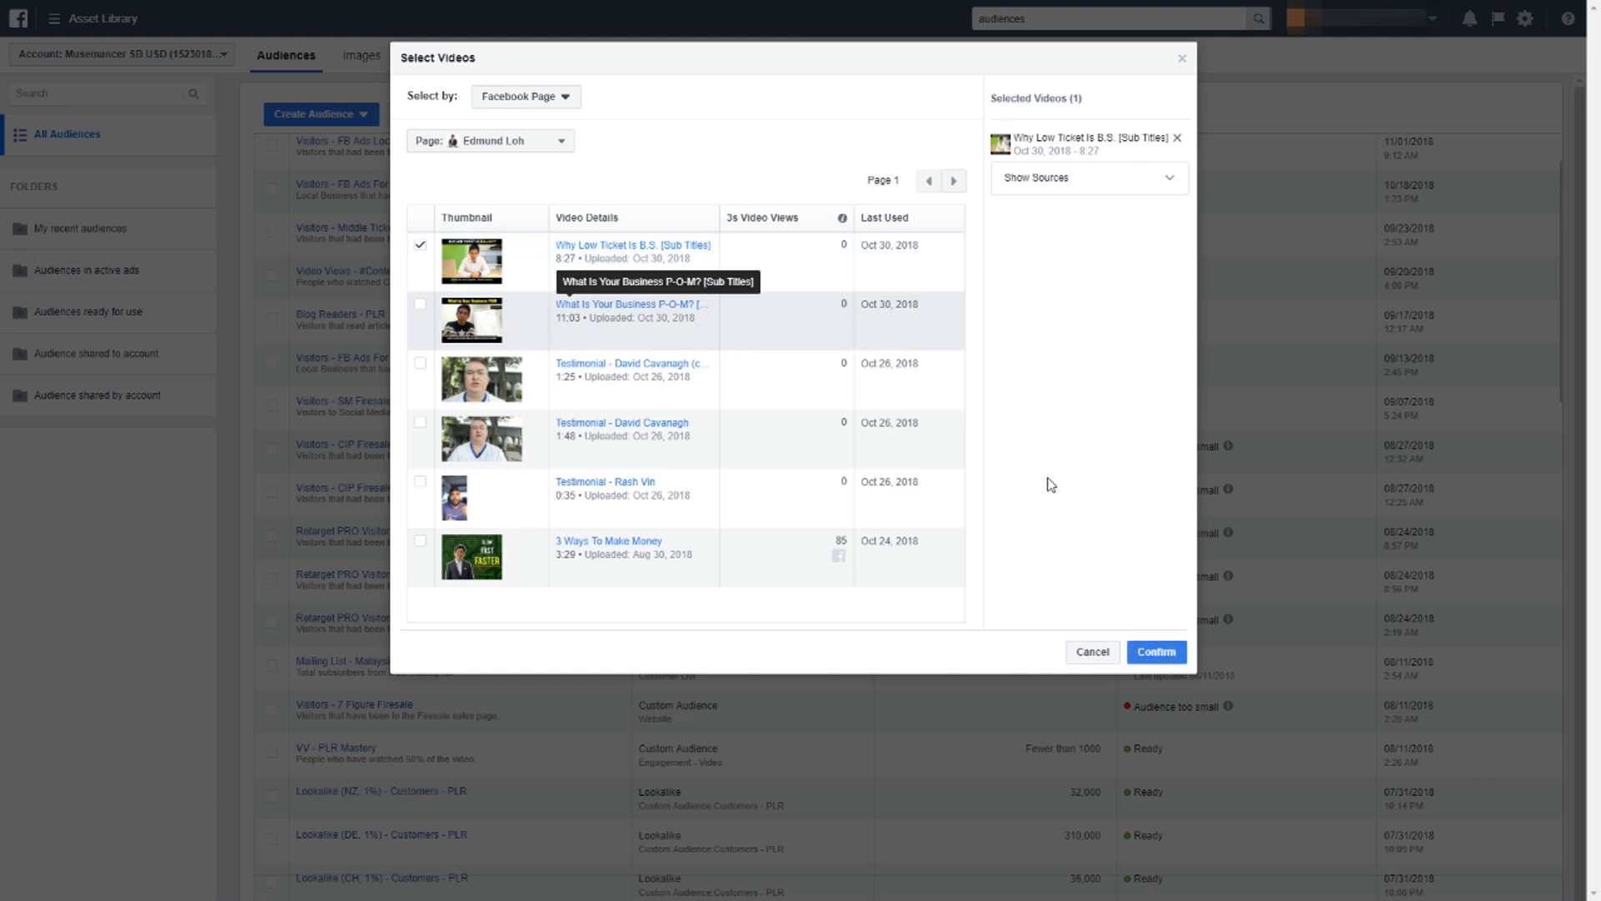
click(1159, 651)
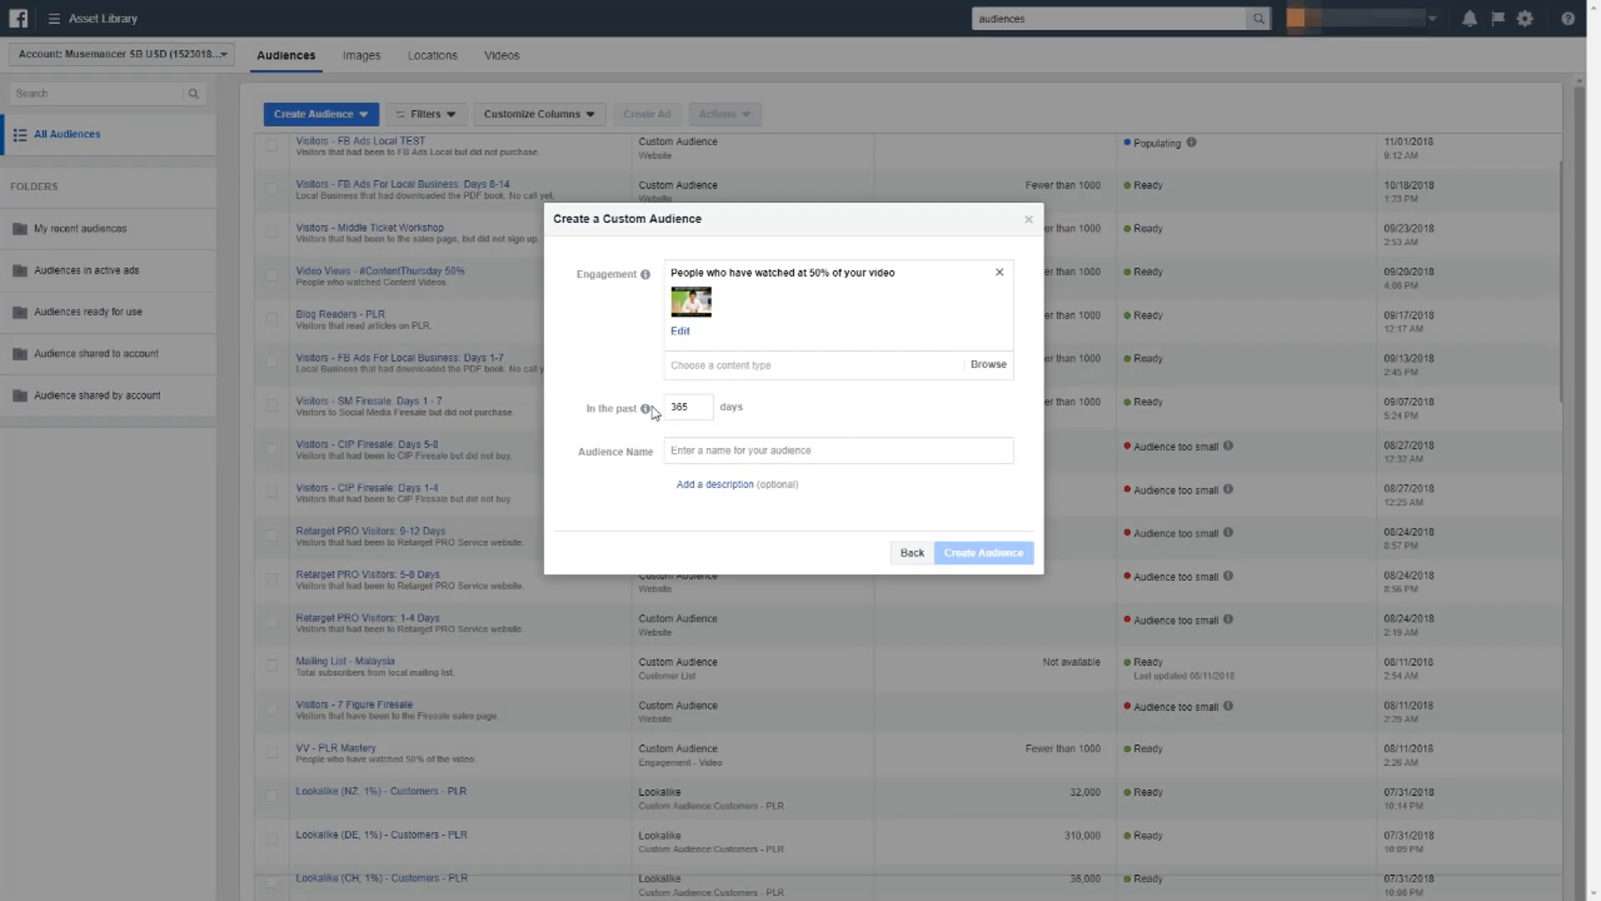
Set the video audience's period to the past 30 days and name it "Video Views - Low Ticket Is BS".
mouse_move(646, 408)
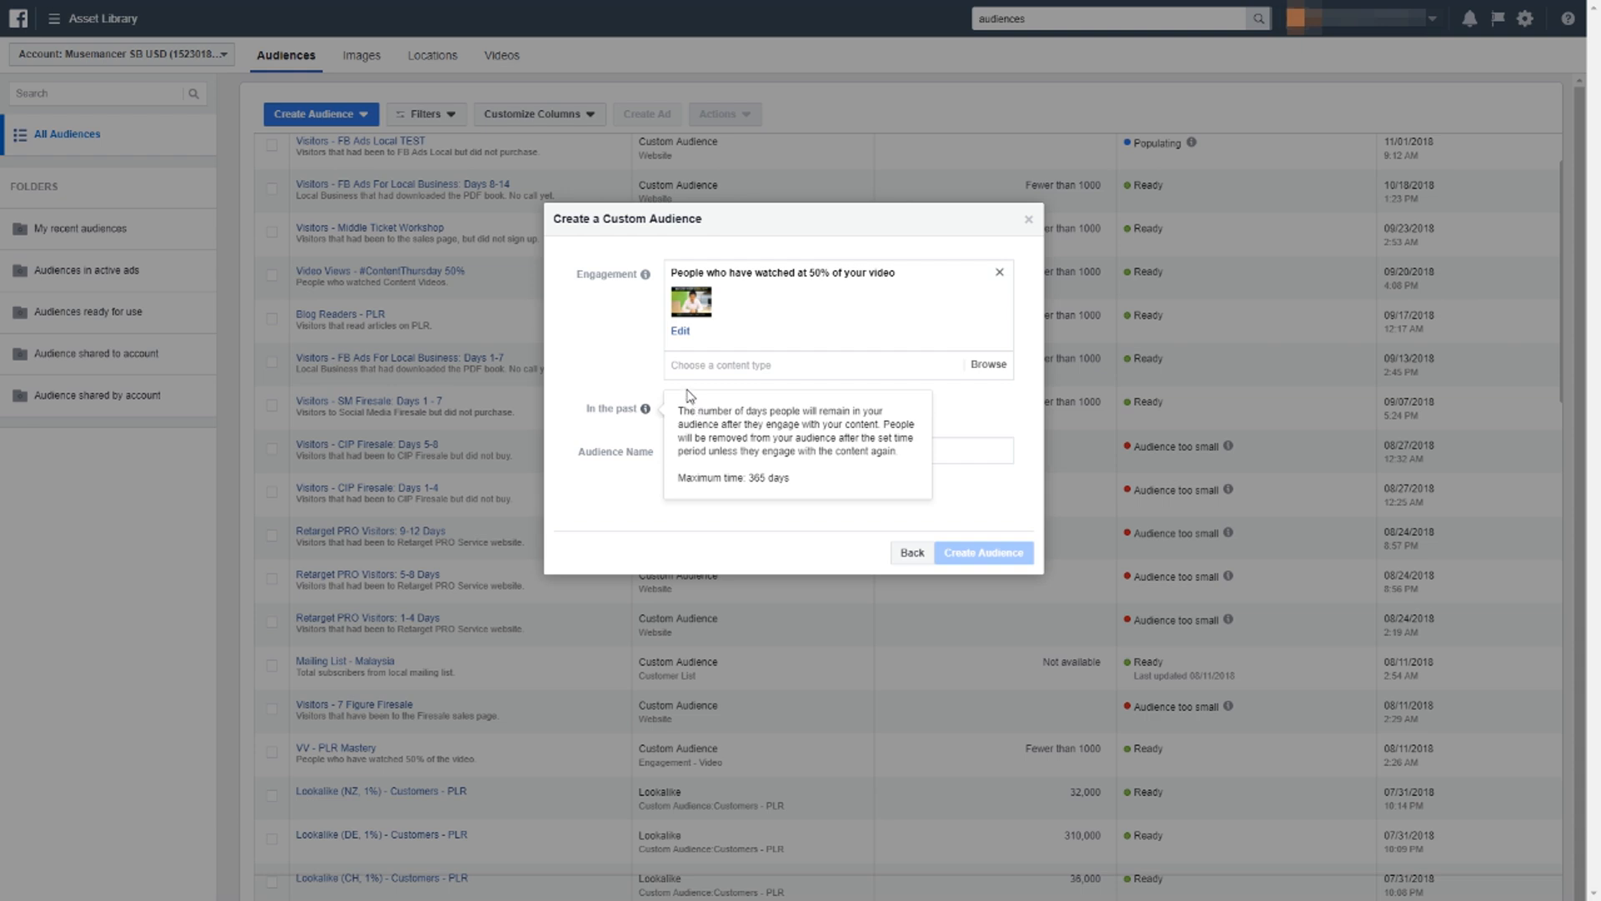
double_click(701, 408)
text(30)
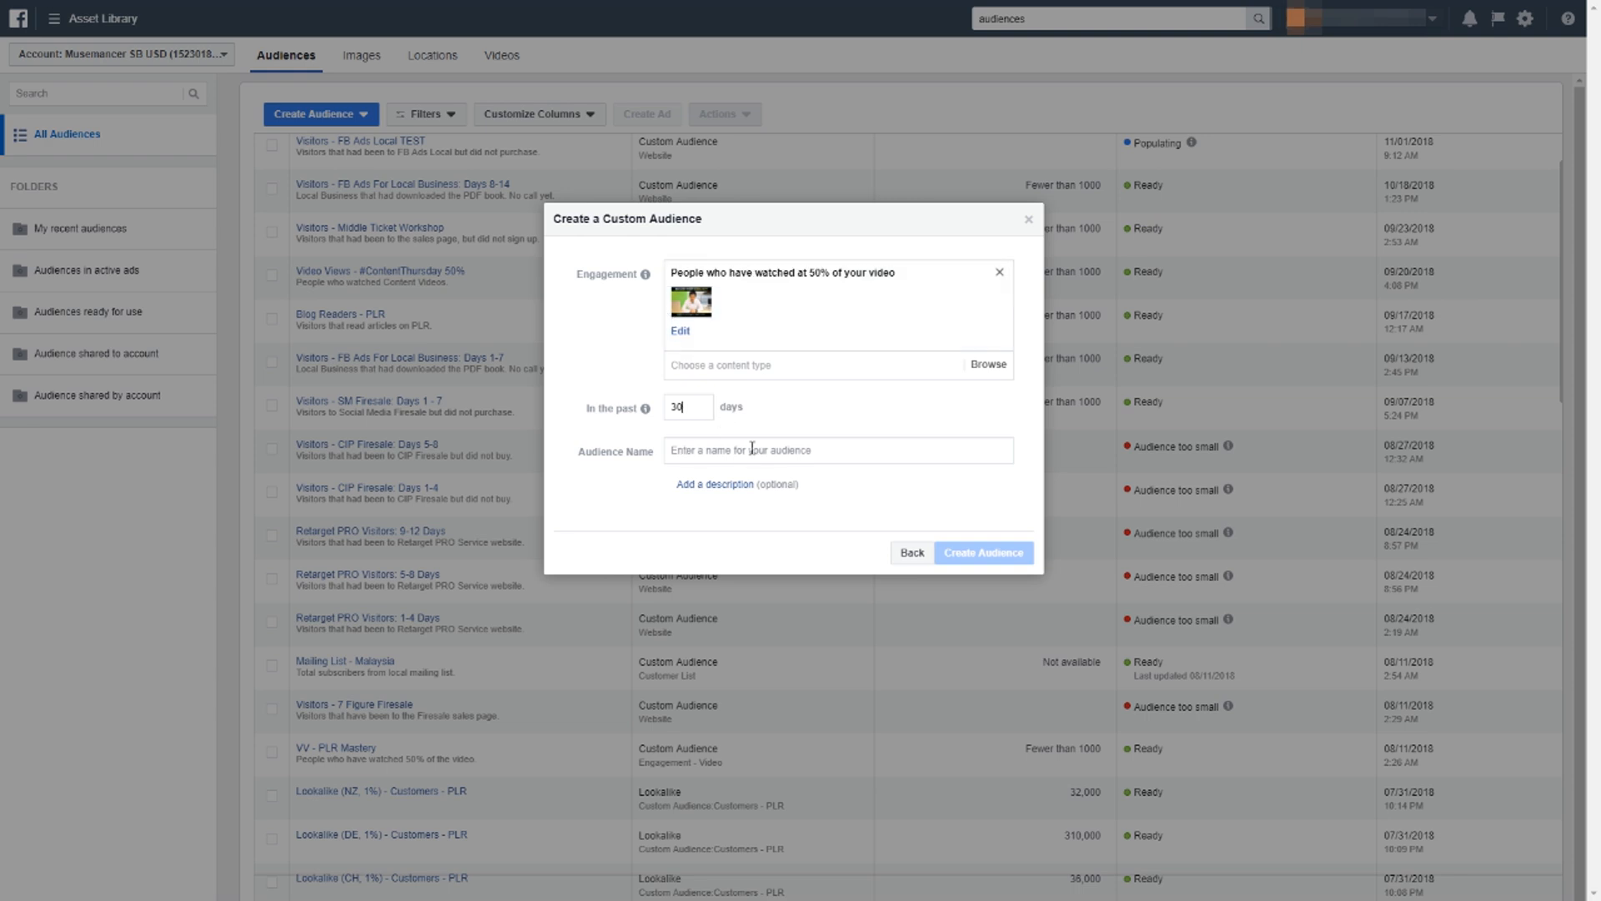
click(700, 448)
text(Video Views - Low Ticket Is BS)
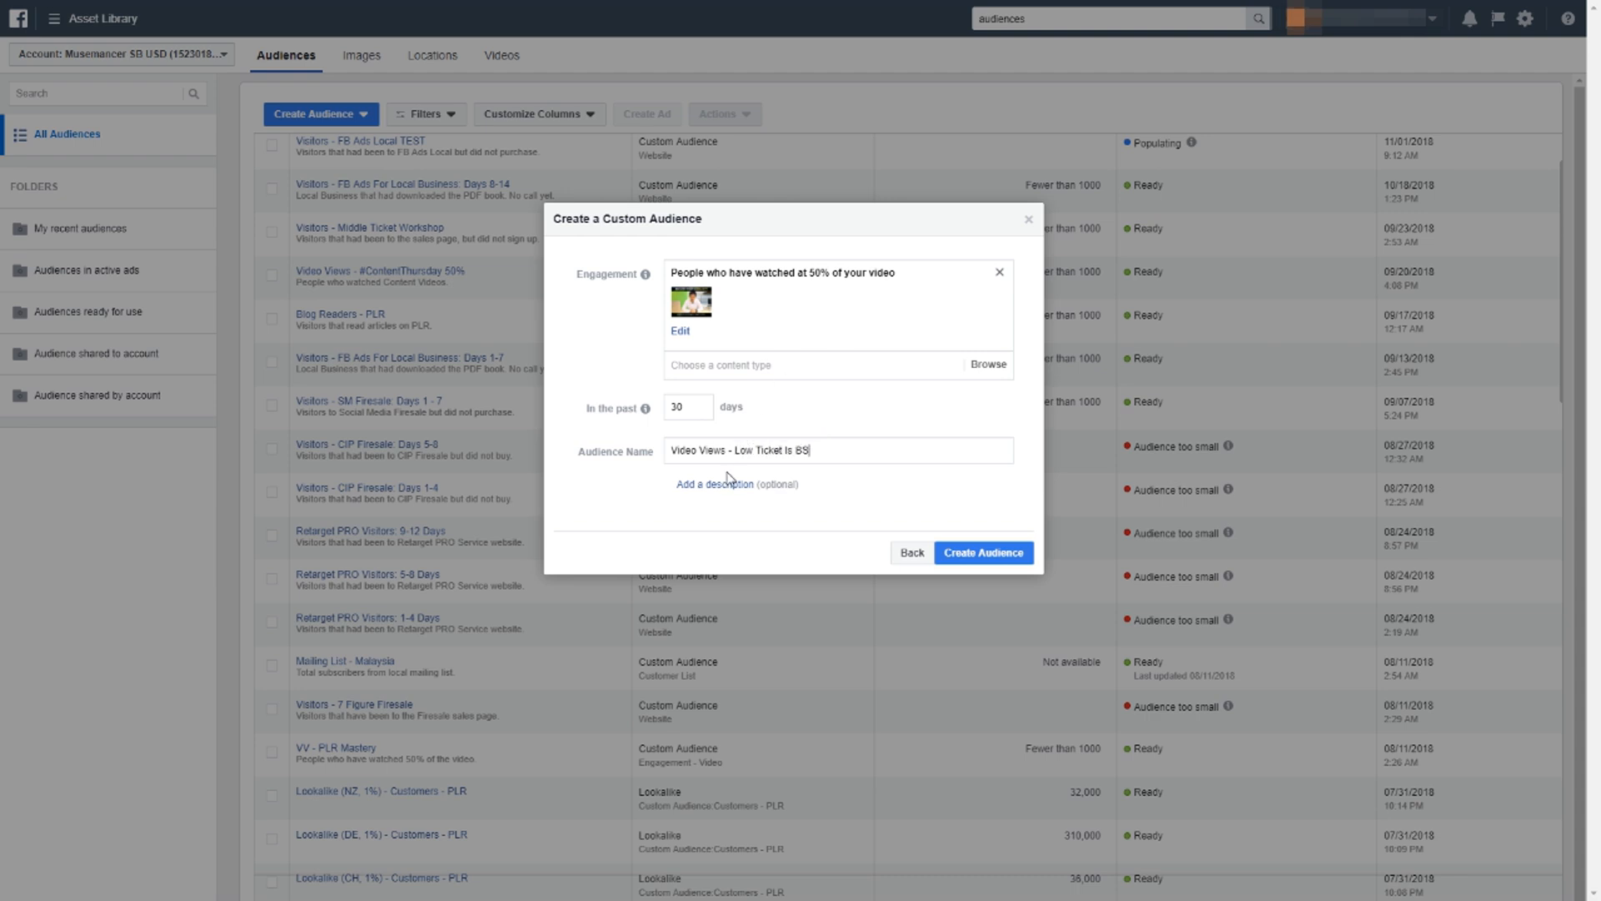
Add the description "People that watched 50% of this video.", create the video audience and finish the creation dialog.
click(727, 481)
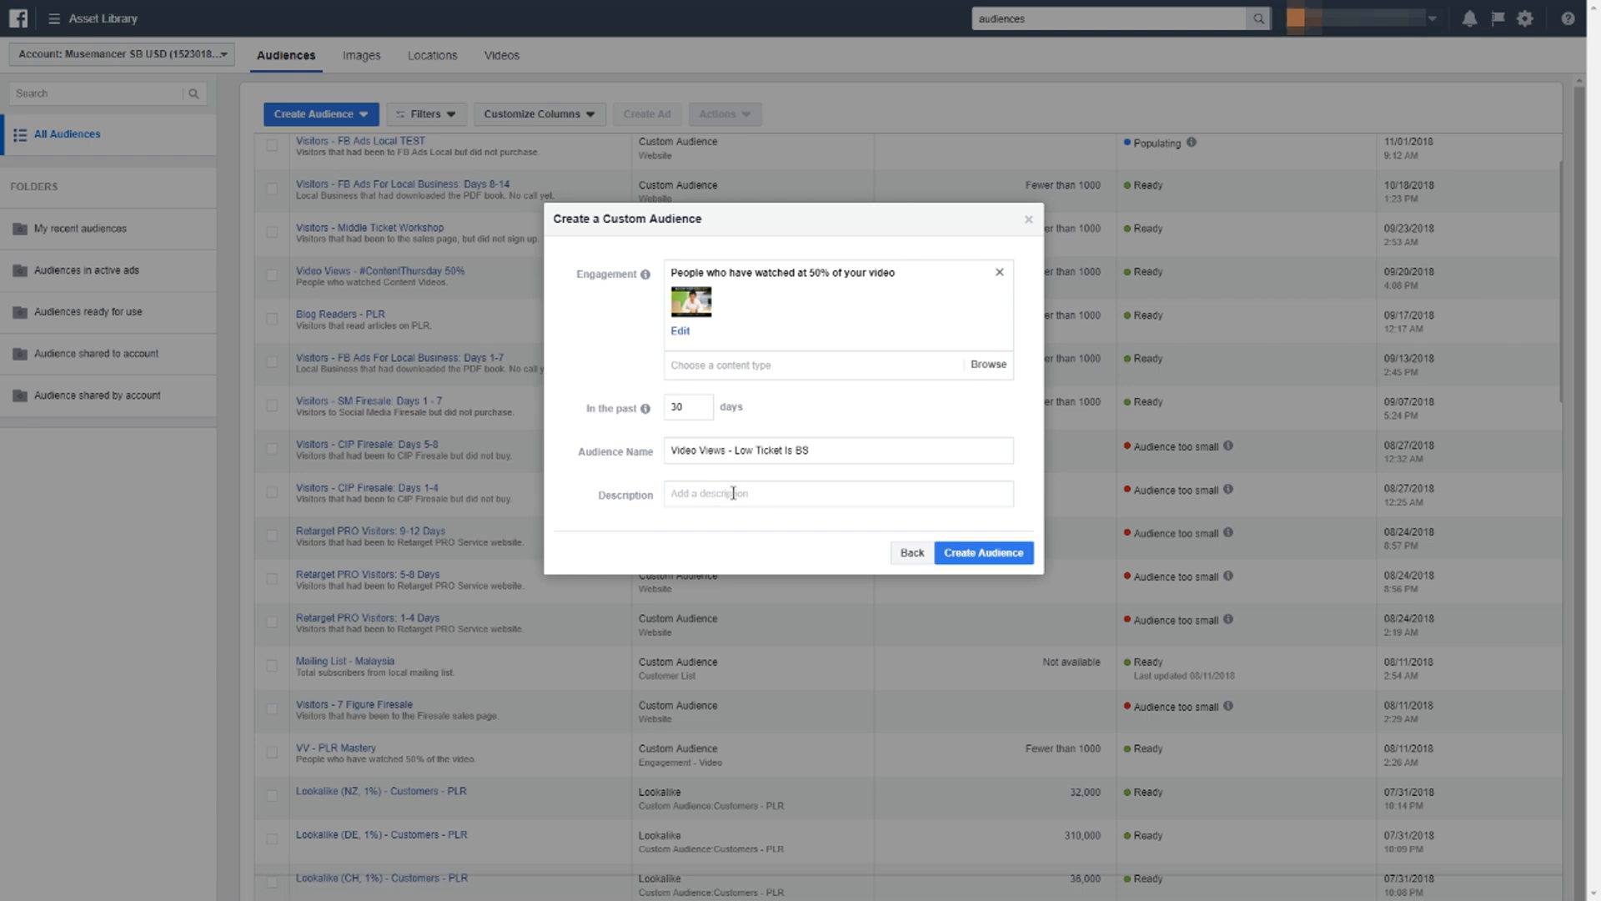
text(People that watched 50% of this video)
click(959, 552)
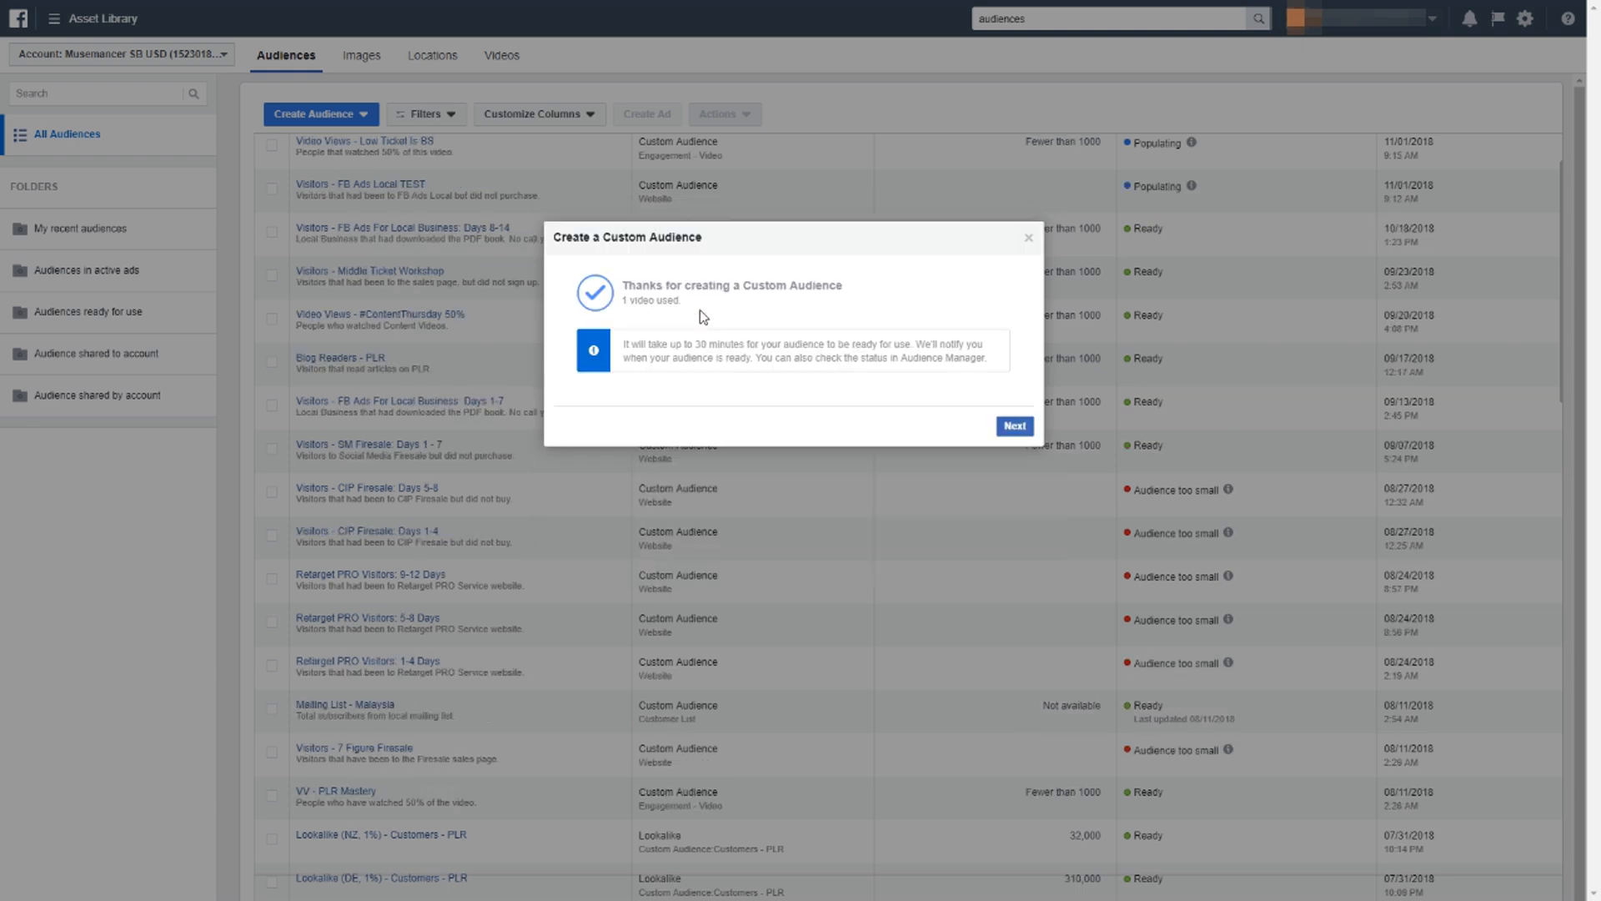
click(1013, 427)
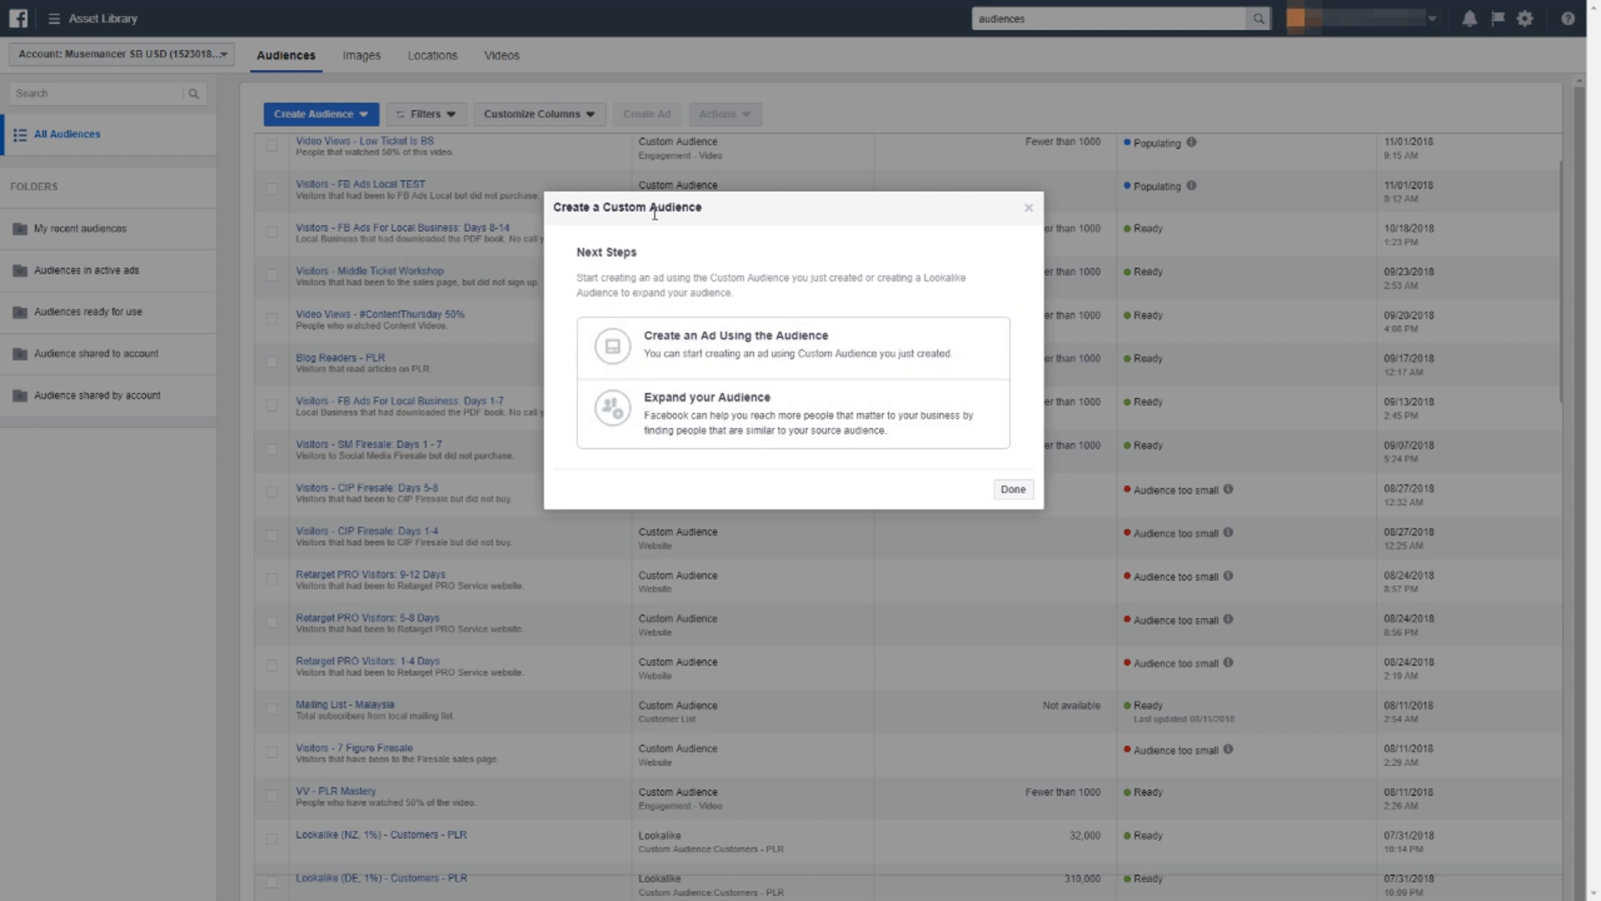
click(1012, 491)
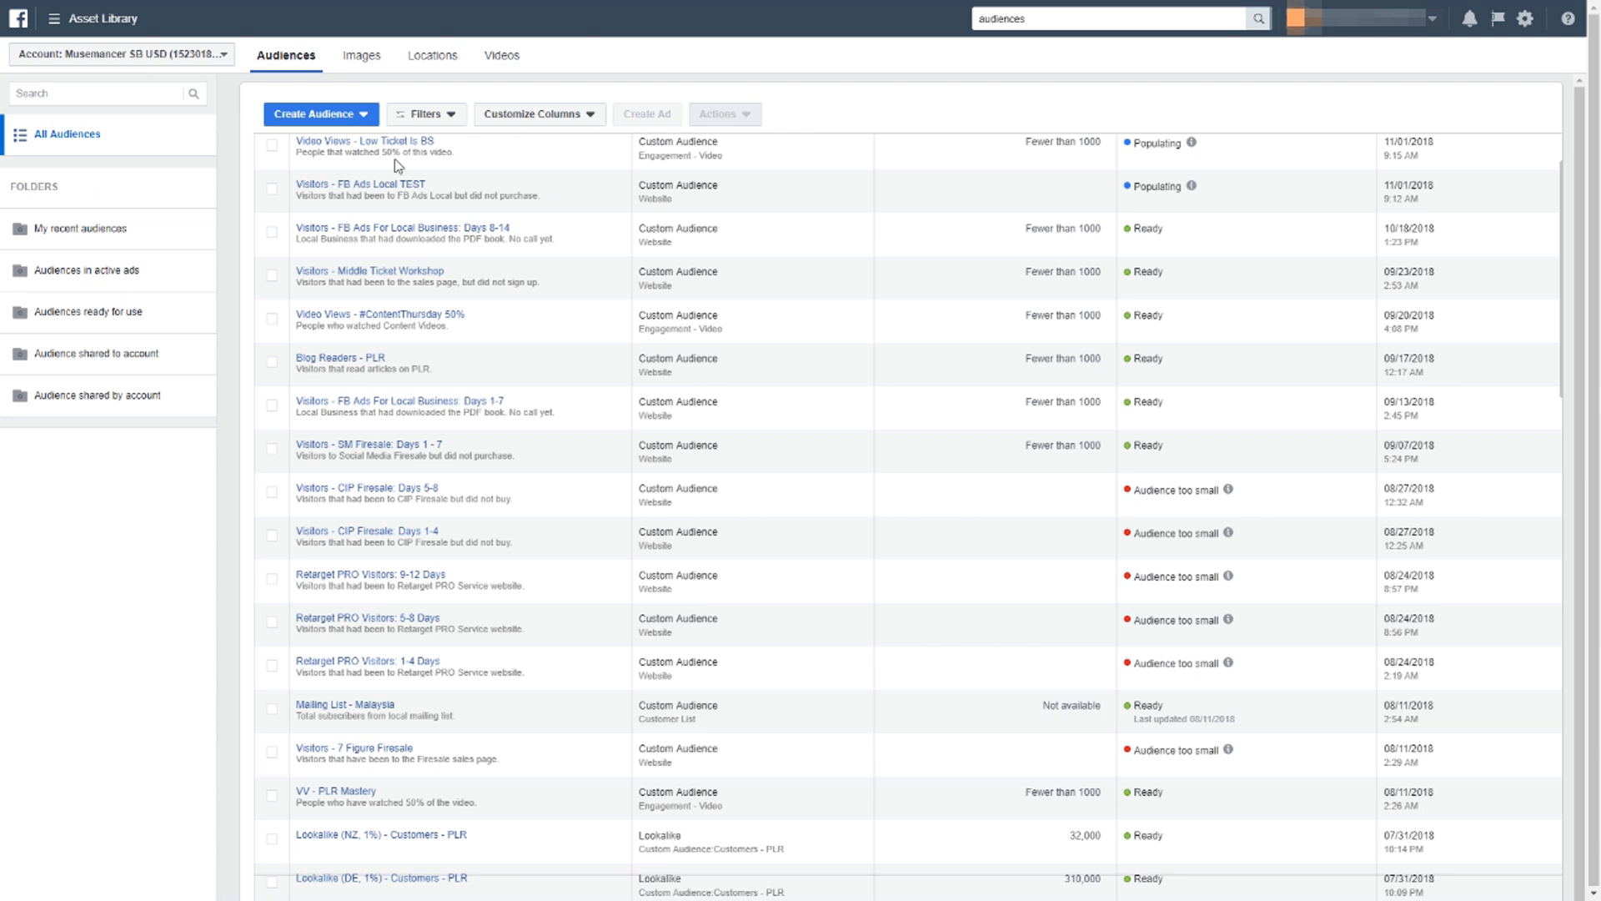
Start a Facebook Page engagement custom audience that includes people who engaged with any post or ad.
click(338, 123)
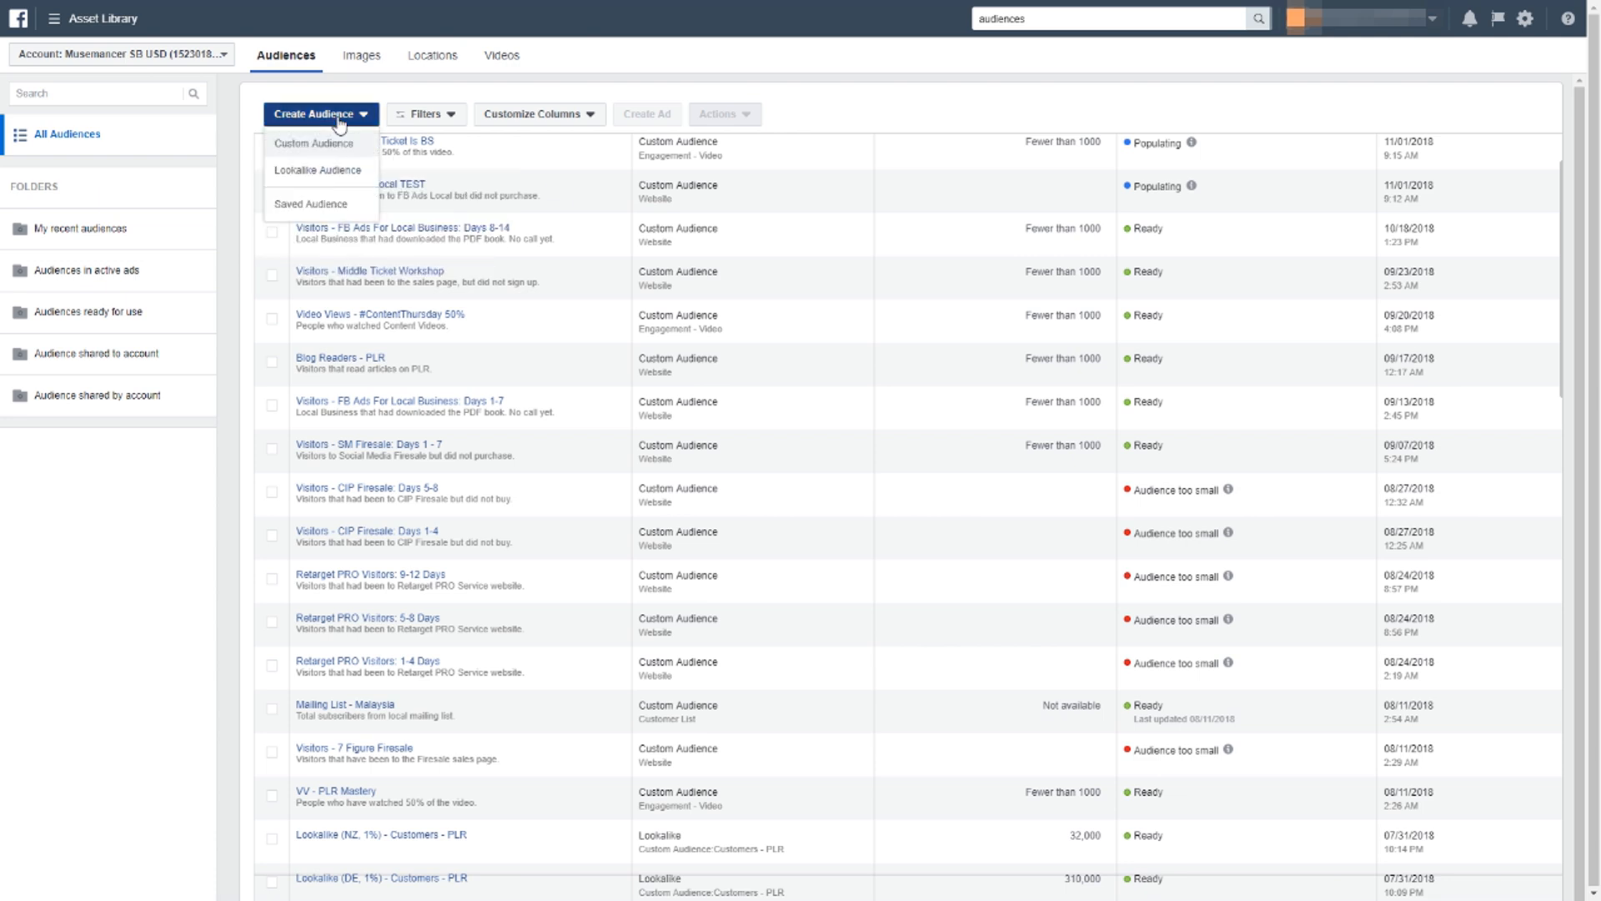
click(338, 150)
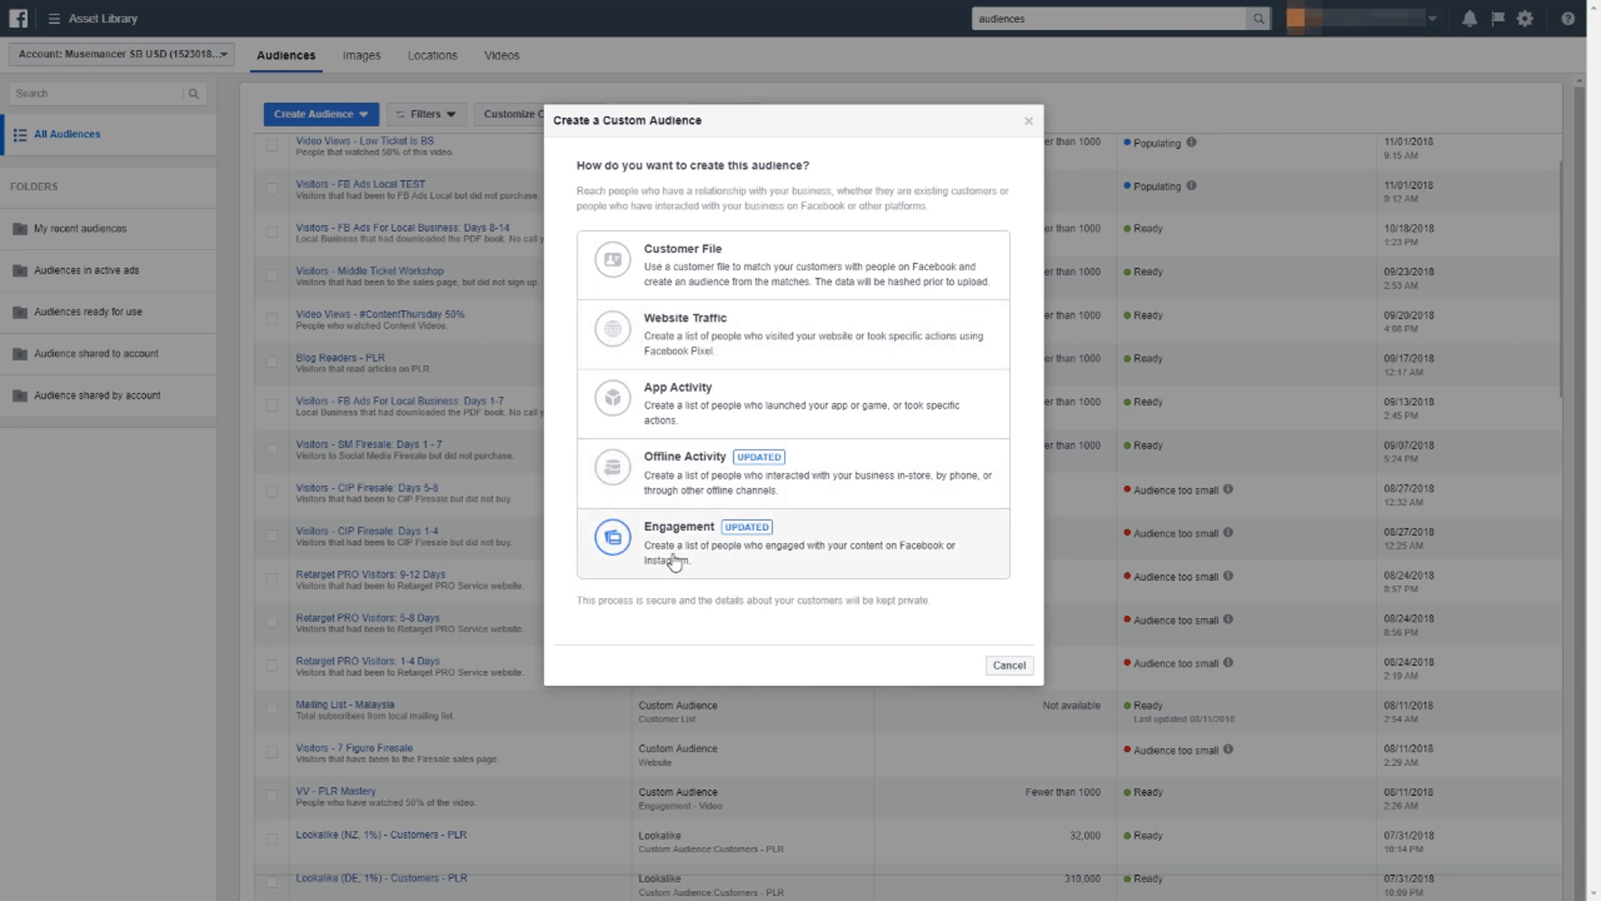
click(689, 538)
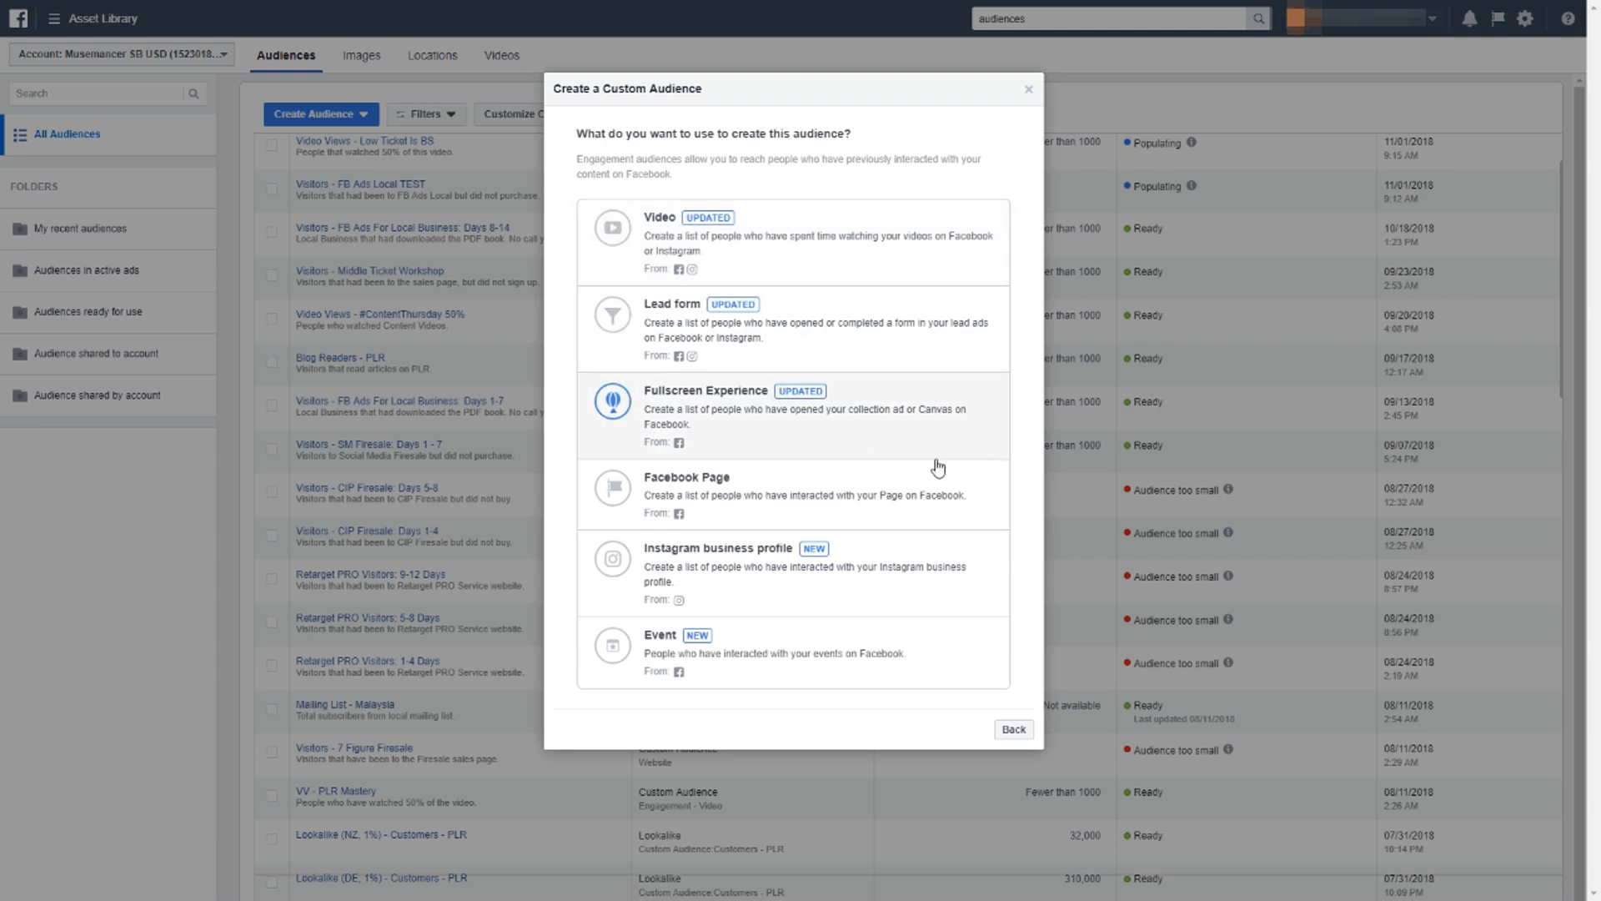
click(888, 500)
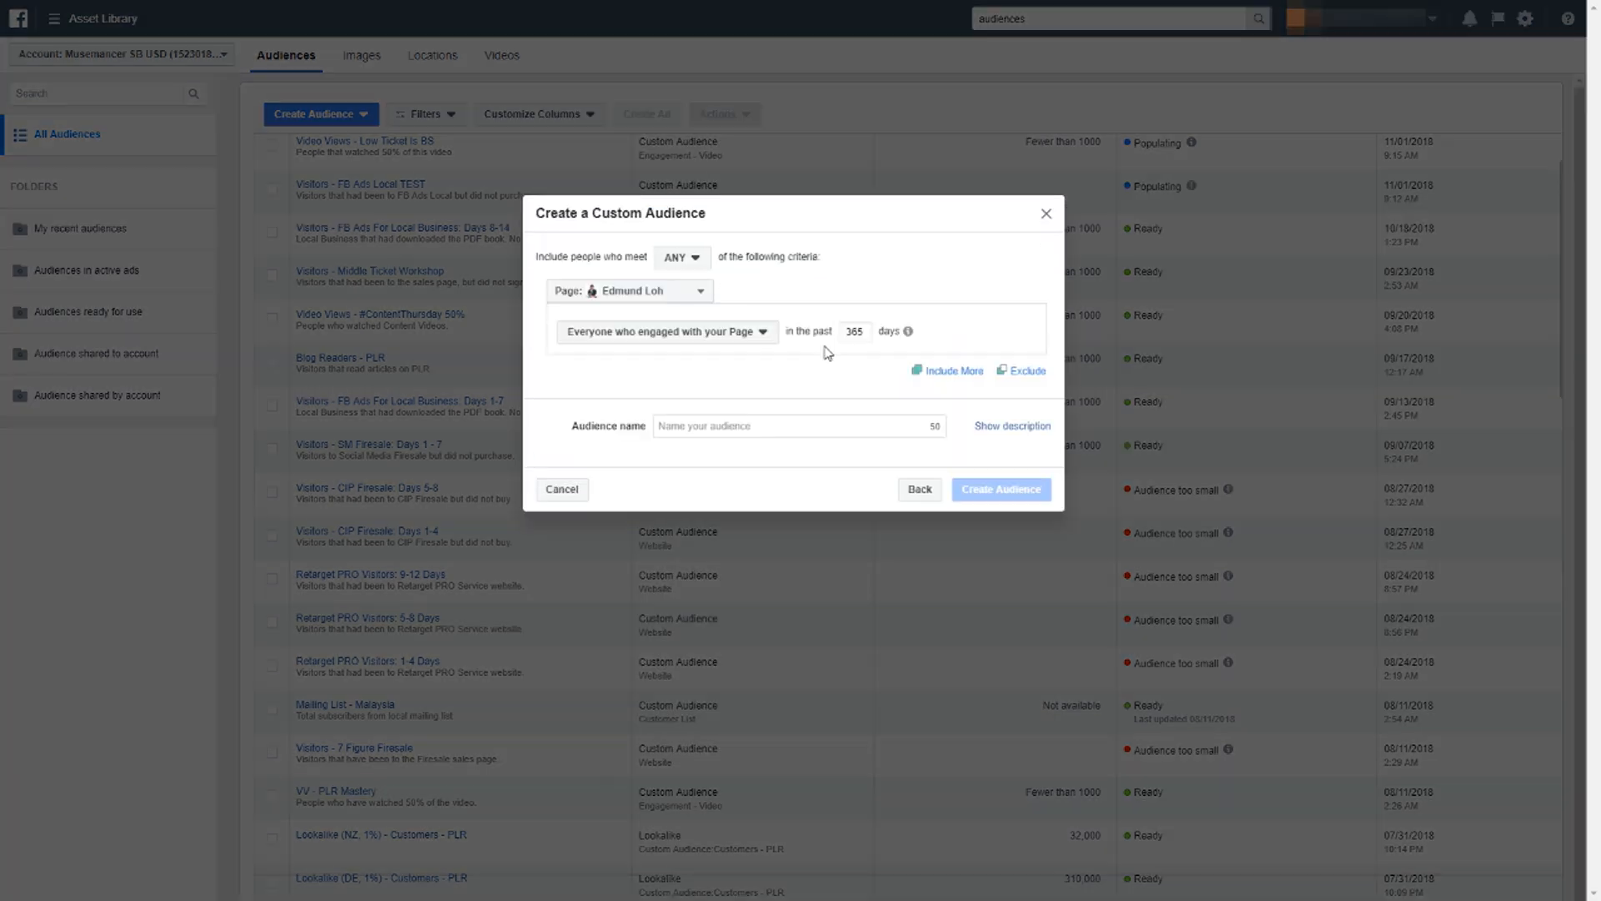
click(685, 298)
click(685, 299)
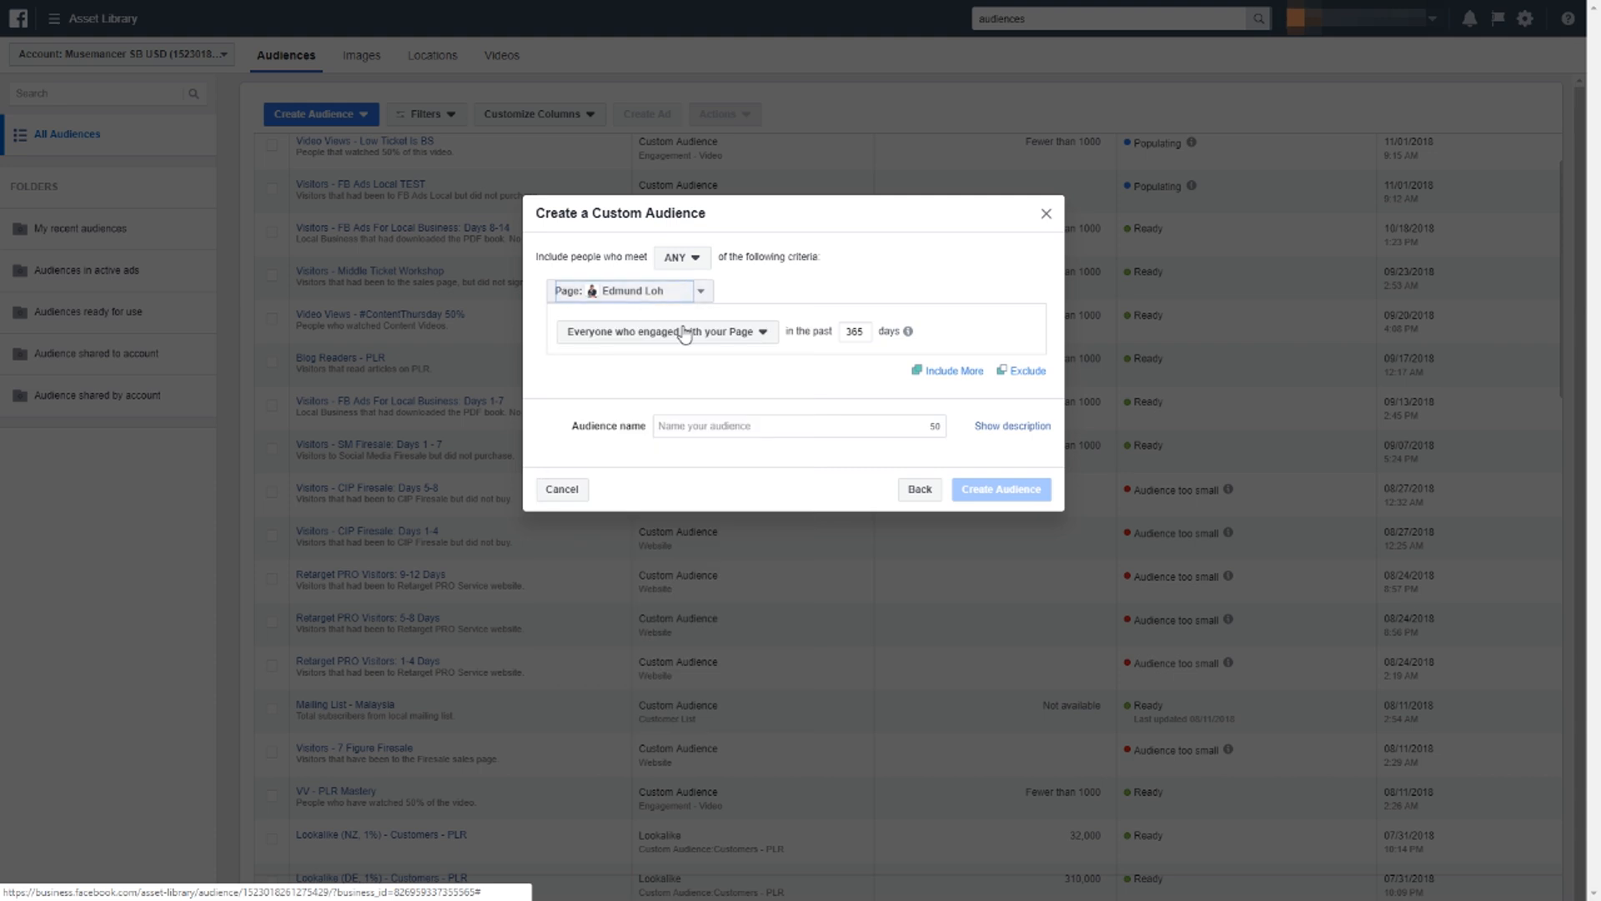
click(687, 334)
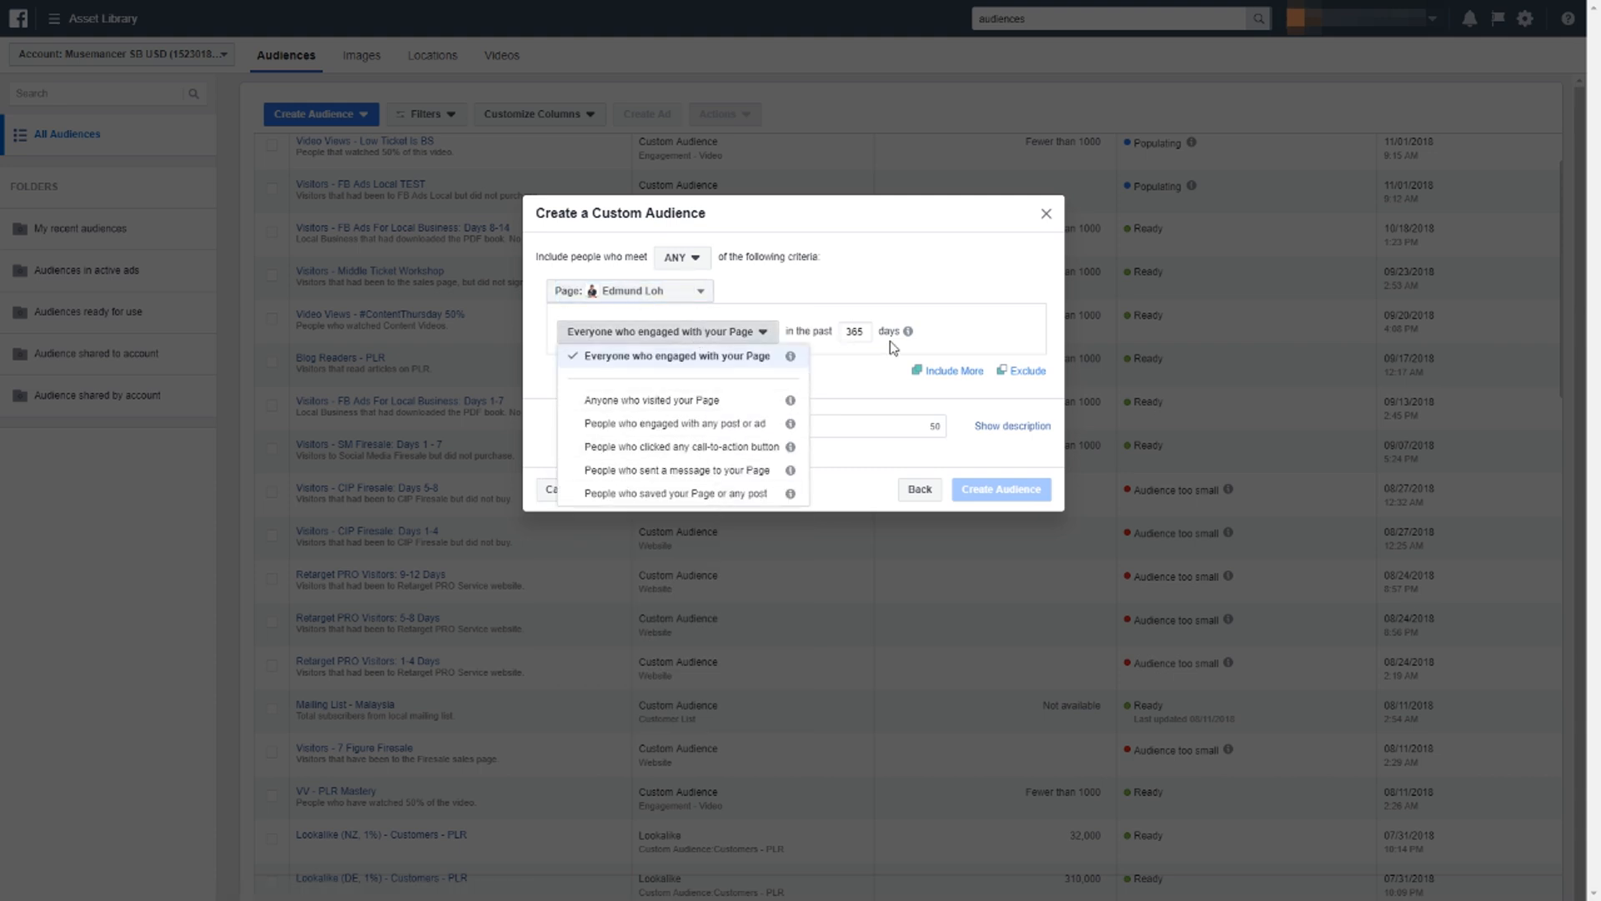
mouse_move(791, 358)
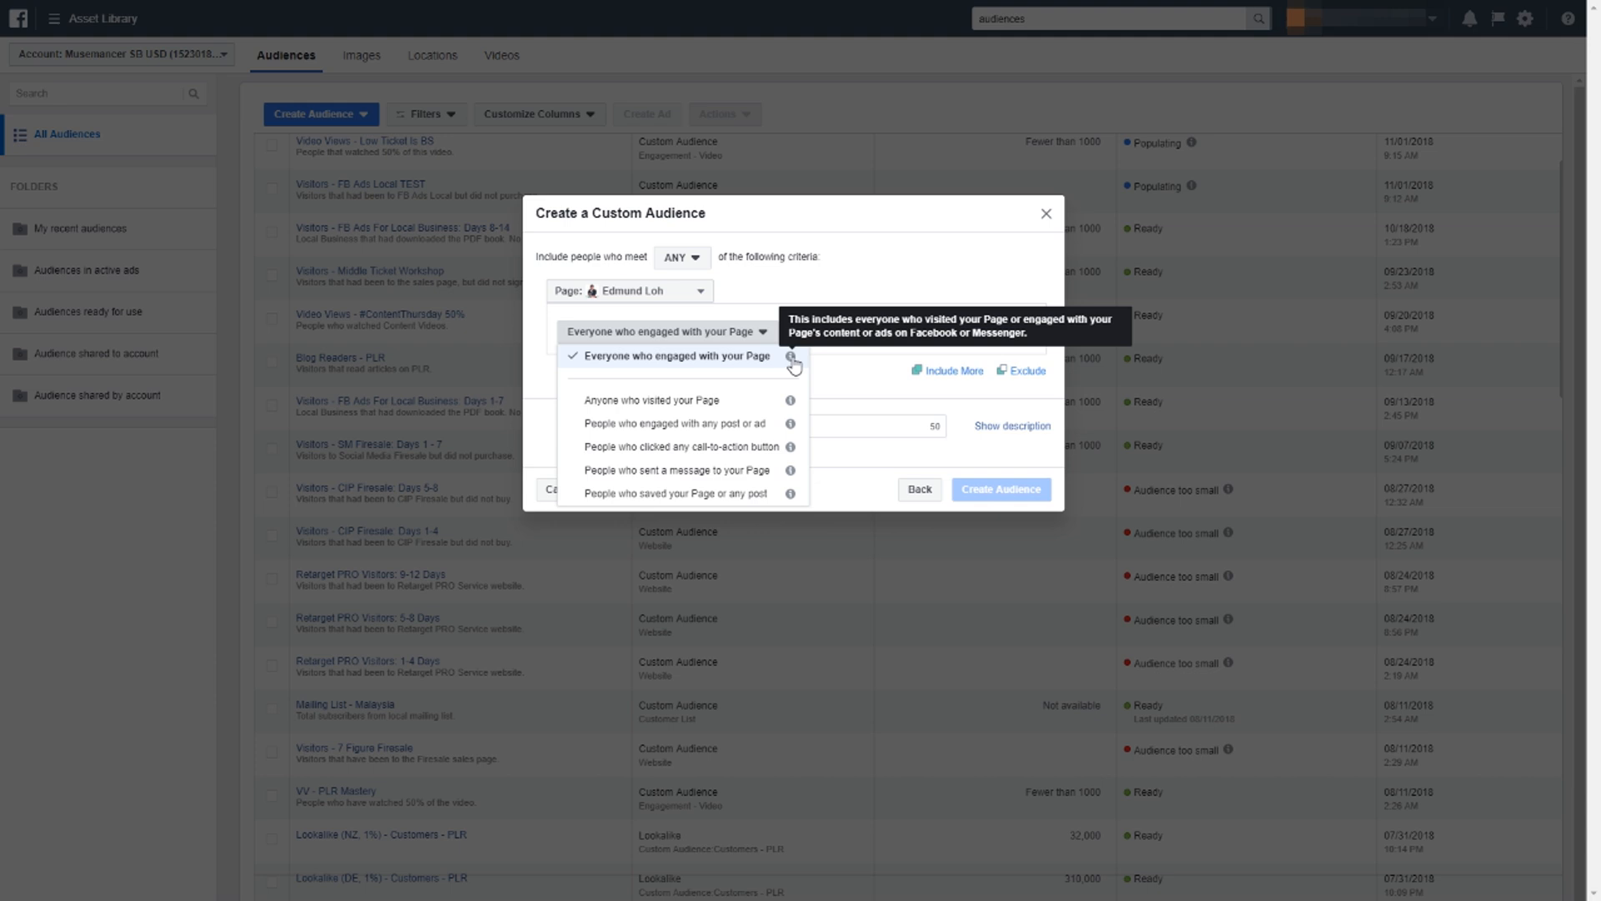
click(749, 426)
click(767, 332)
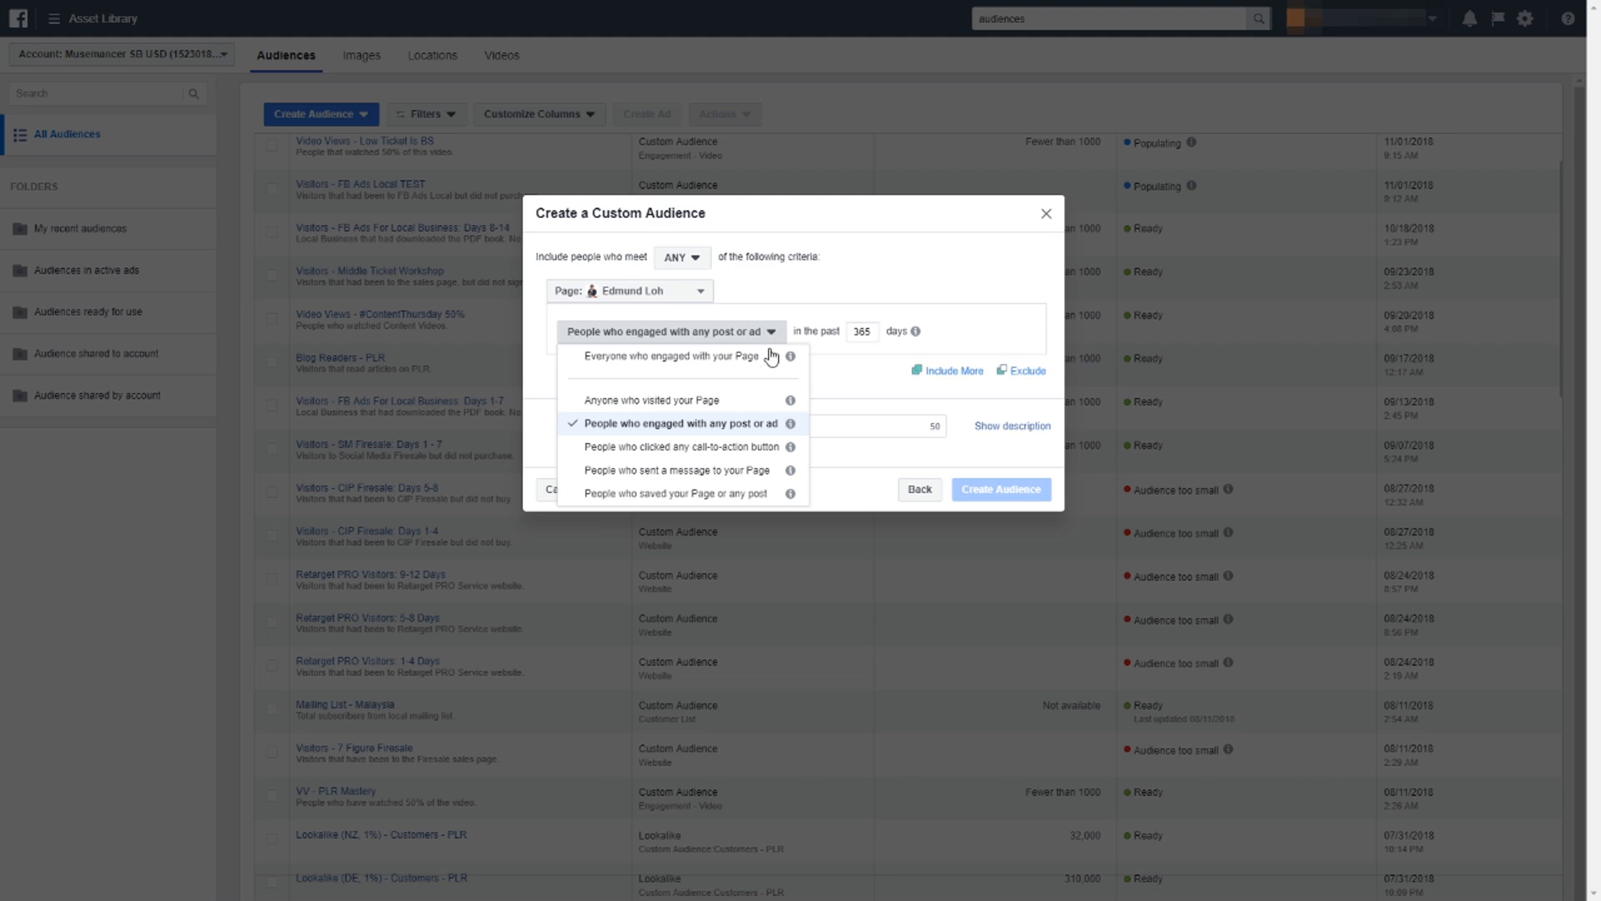
Set the post-or-ad engagement period to the past 30 days.
mouse_move(791, 427)
click(865, 335)
drag(867, 333, 799, 263)
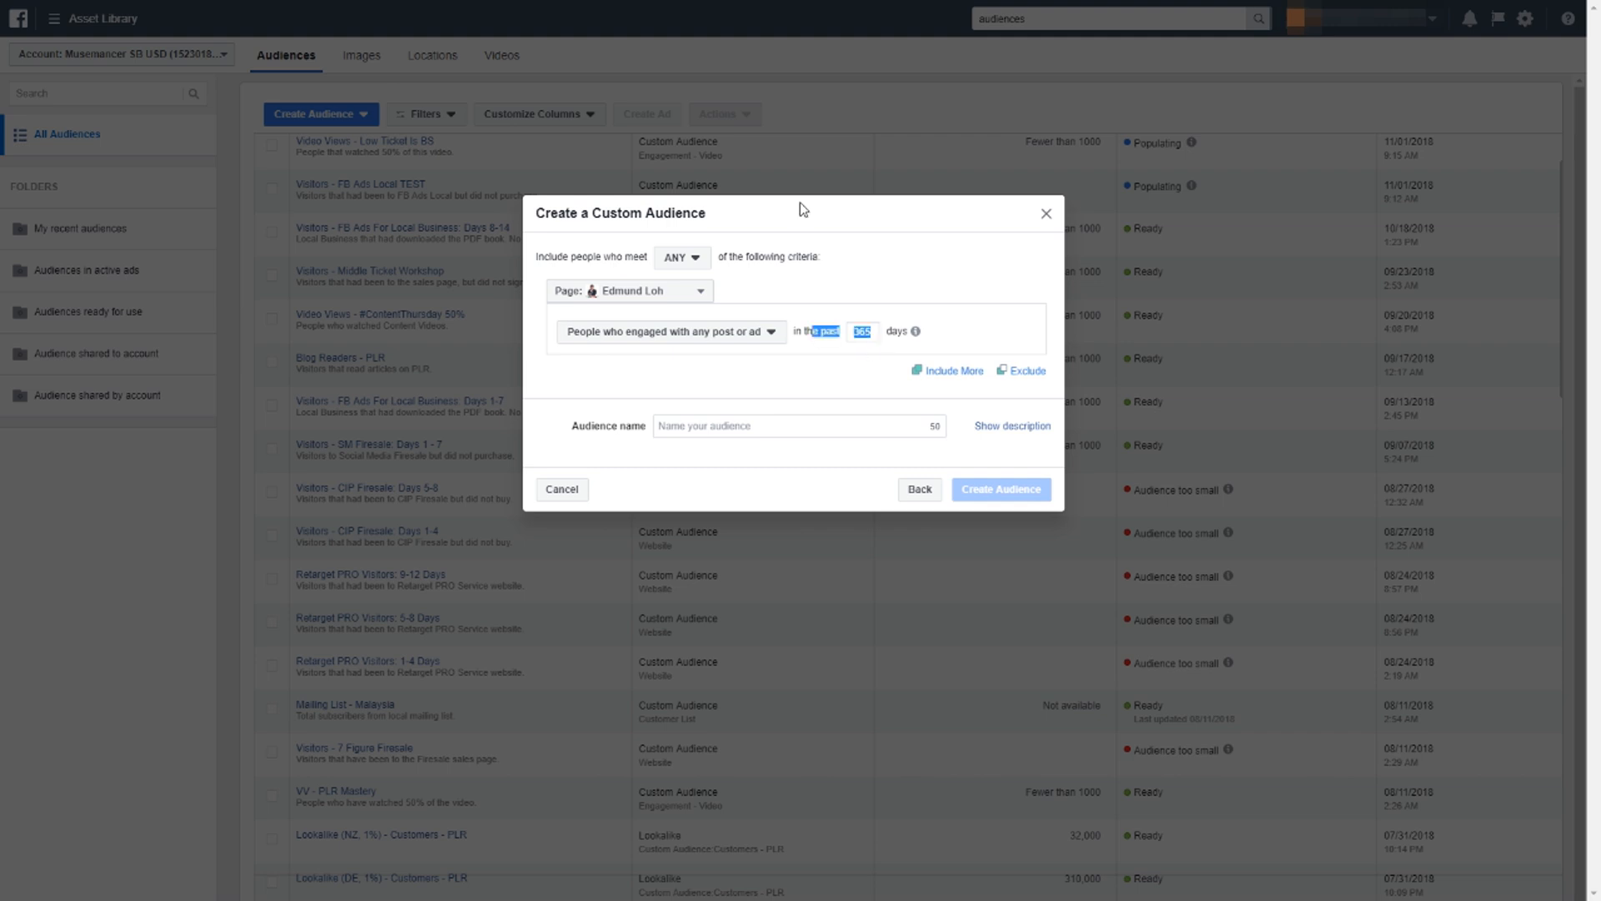
click(866, 334)
drag(866, 334, 850, 334)
text(30)
key(Delete)
Name the page audience with "FB Page", the page's name and "- Post Engagement".
click(782, 424)
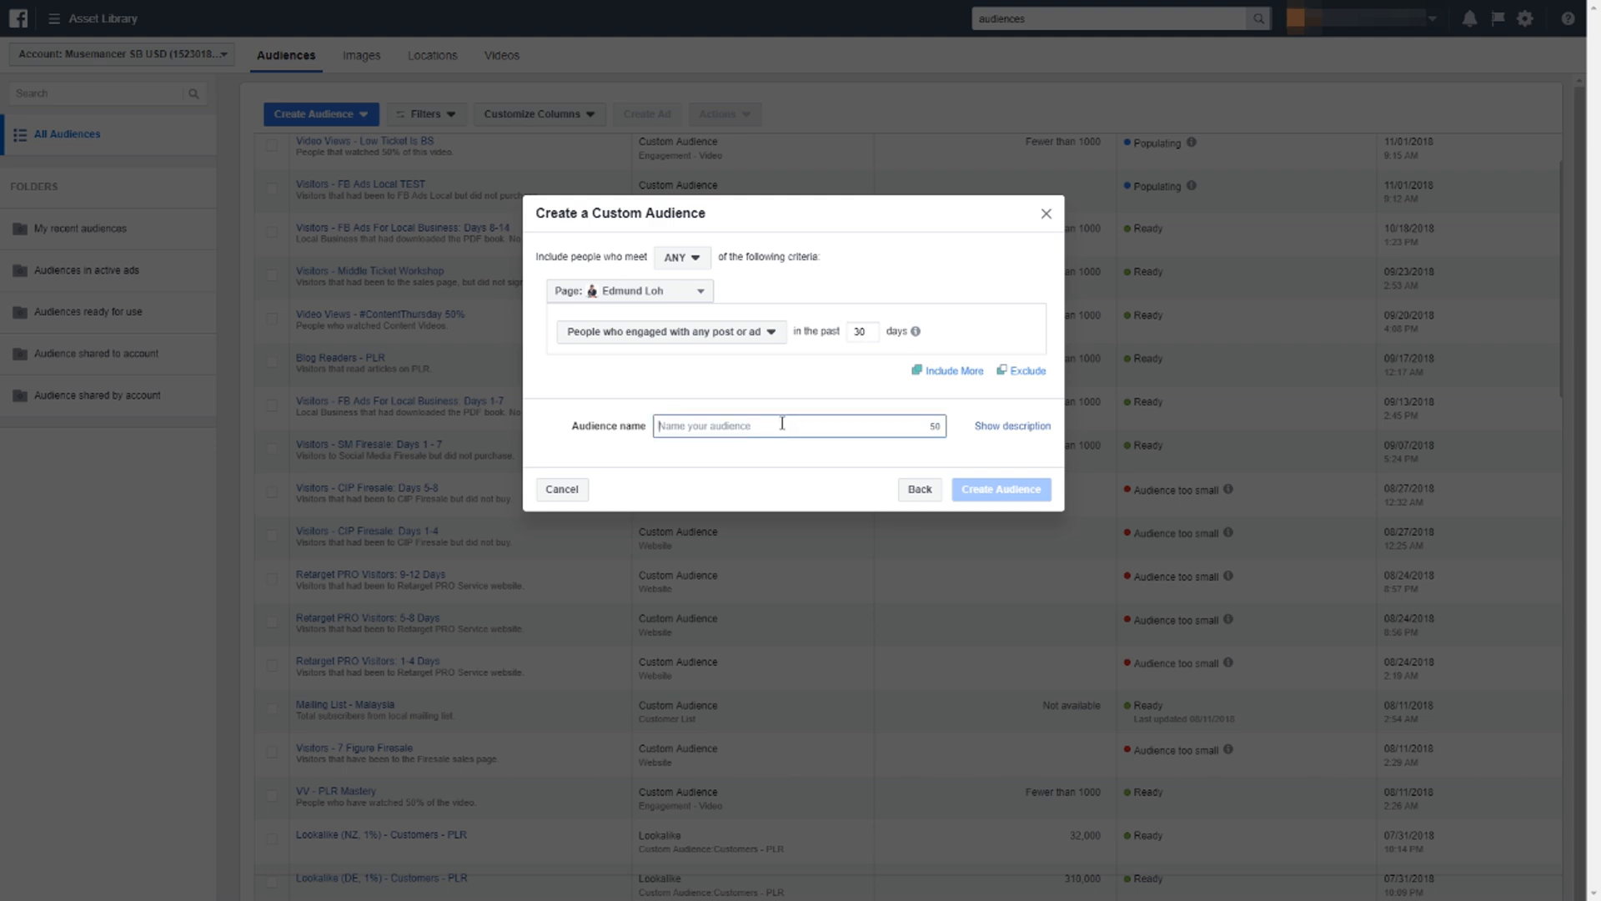
text(FB Pa)
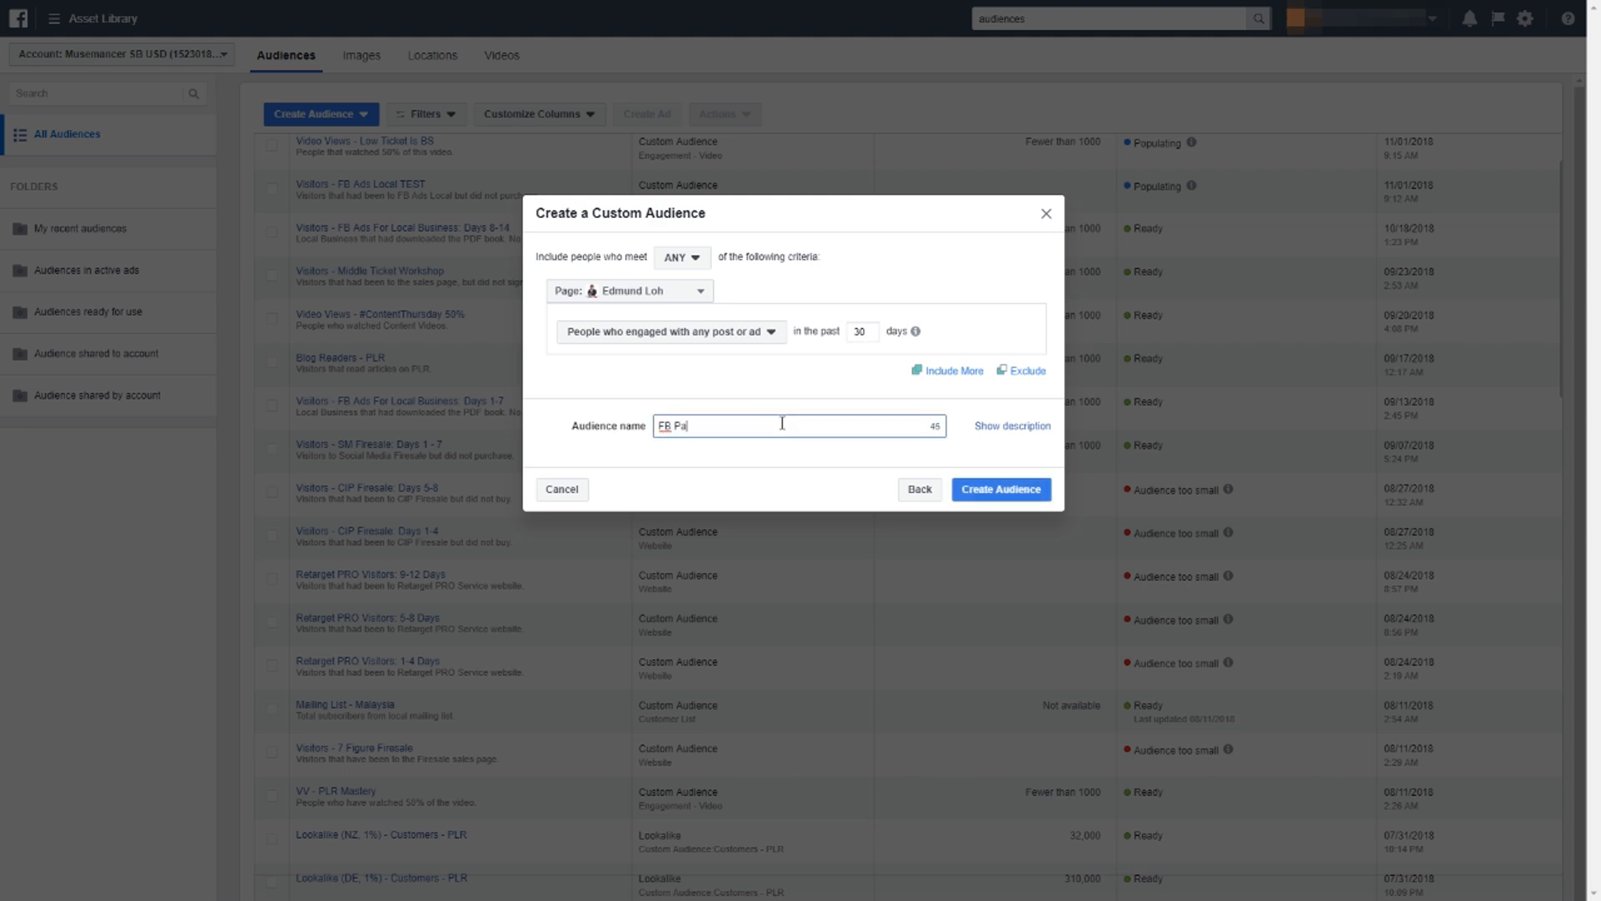
text(ge Edmund Loh - Post Engagement)
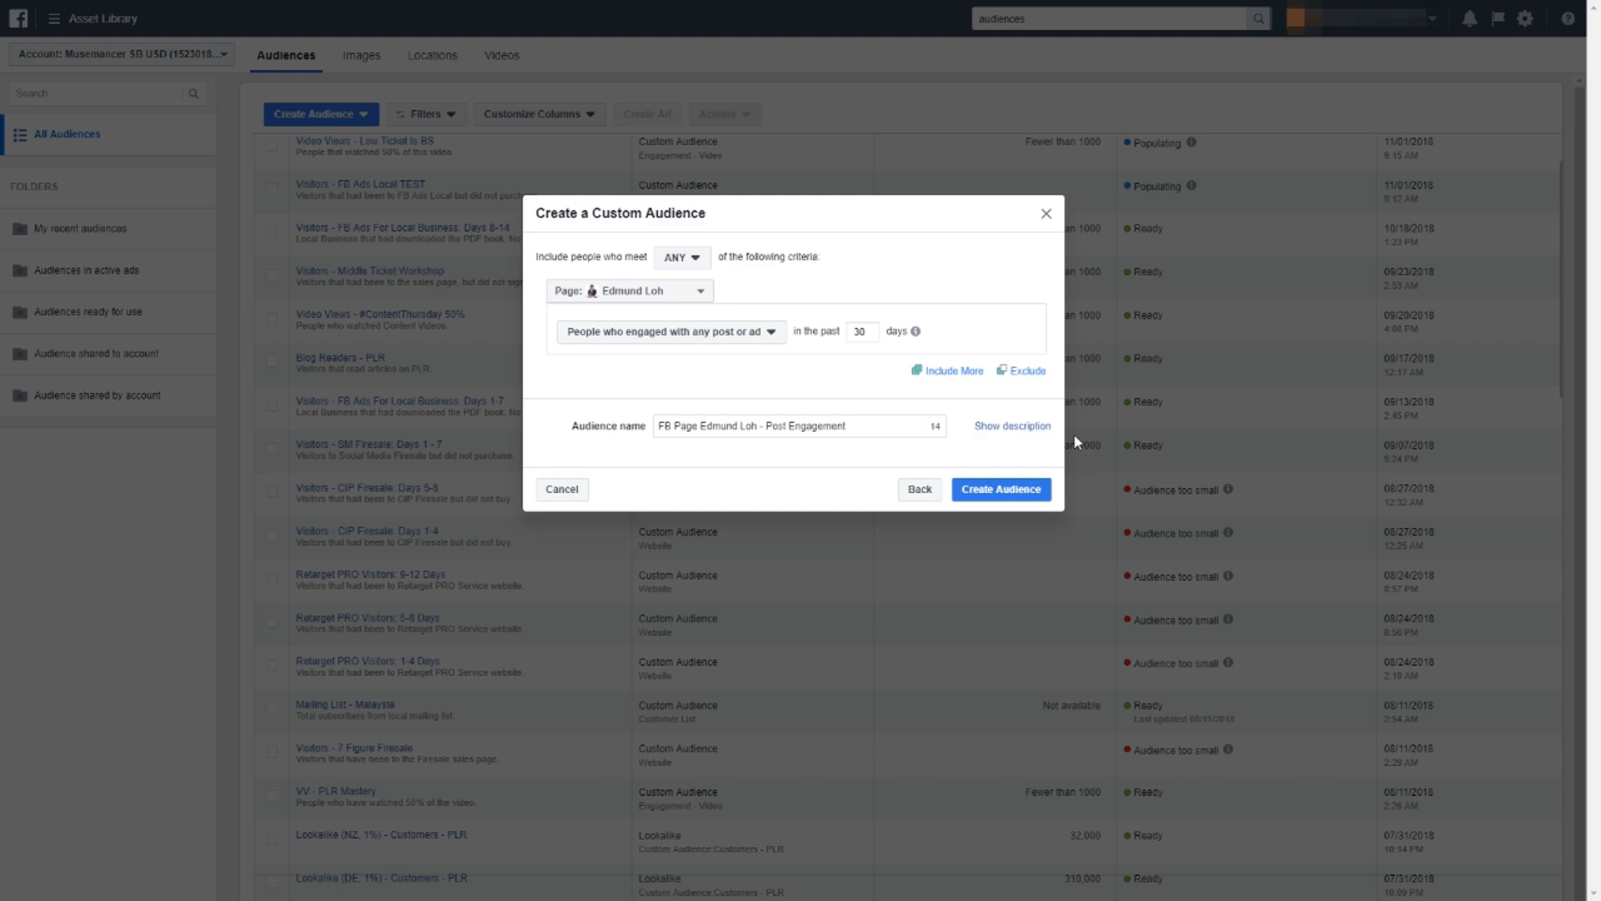
Add the description "People that engaged with my FB Posts." and create the page engagement audience.
click(1012, 426)
click(810, 467)
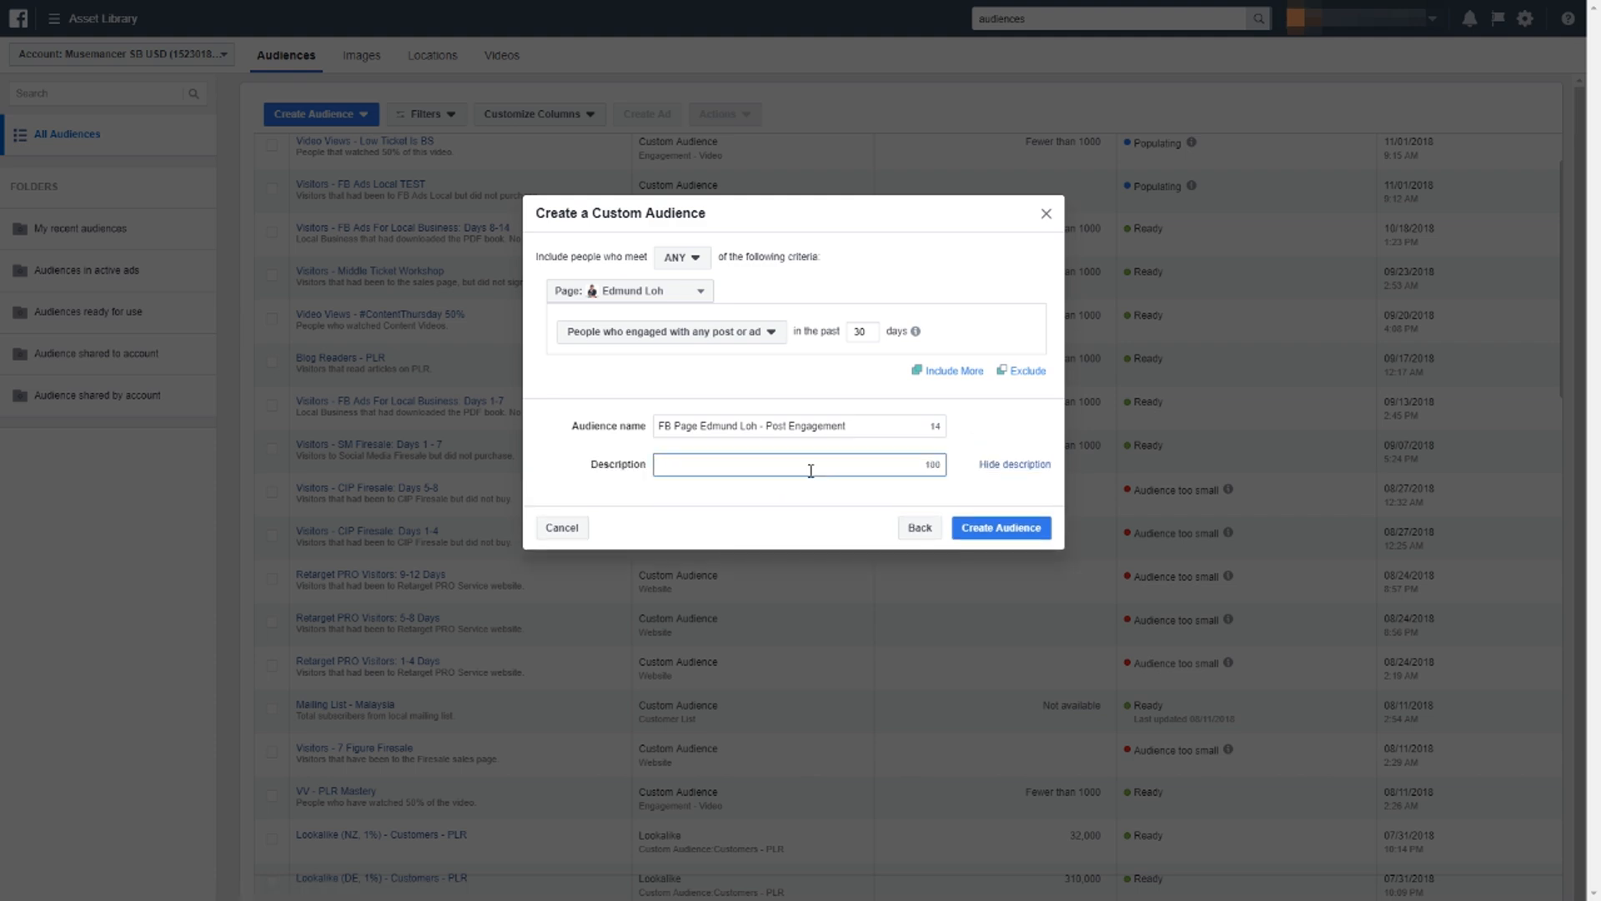
text(People th)
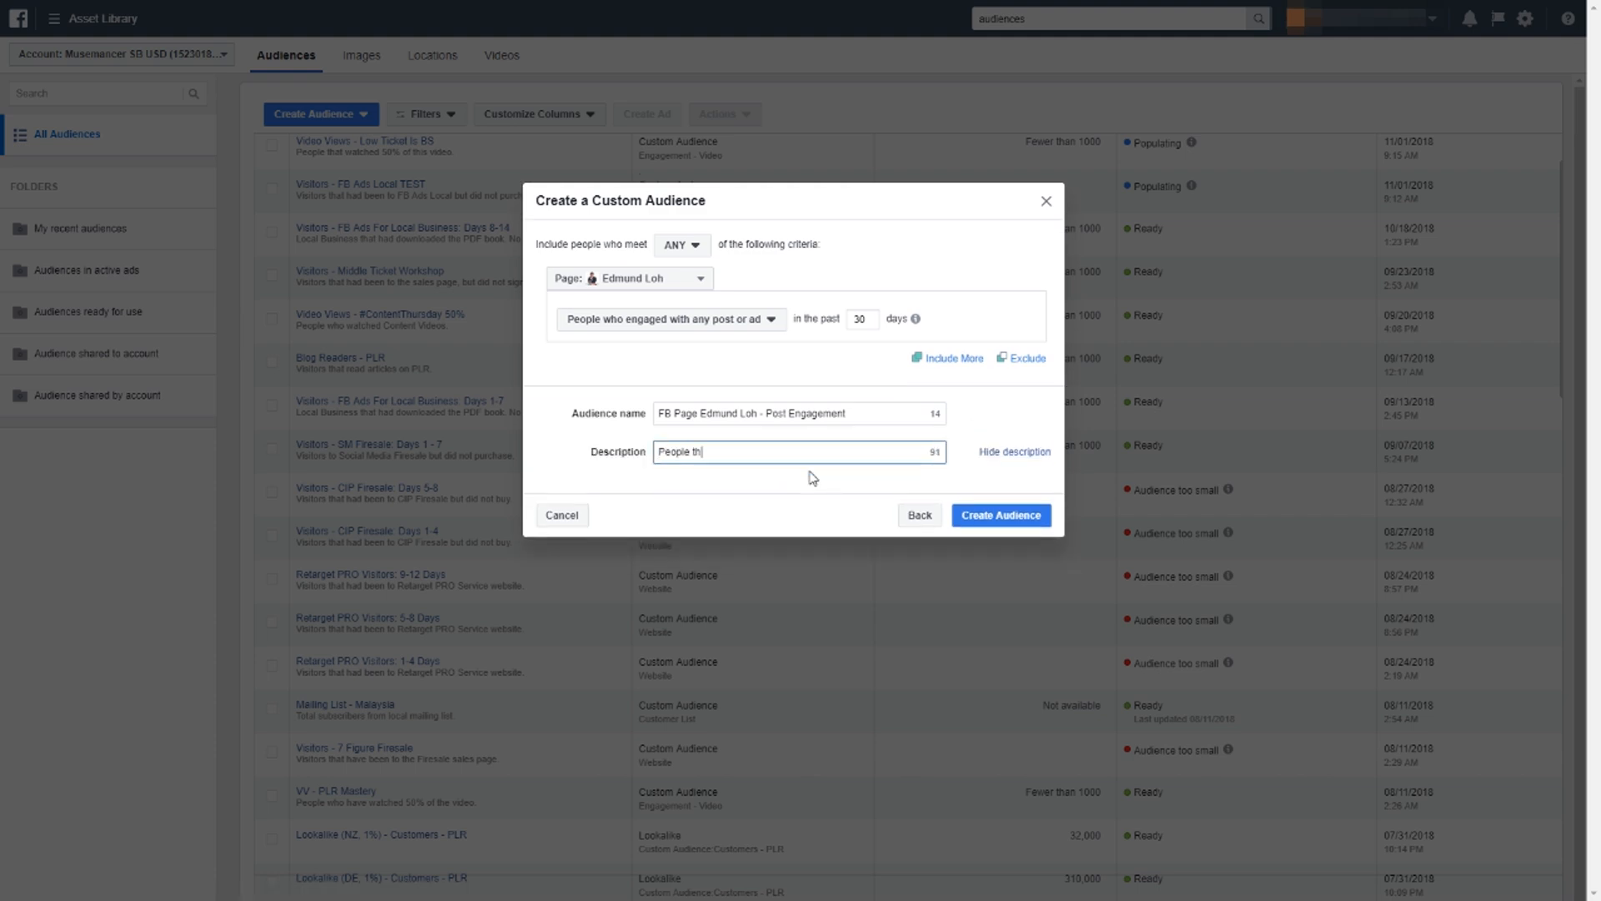
text(at engaged with my FB Posts.)
click(989, 515)
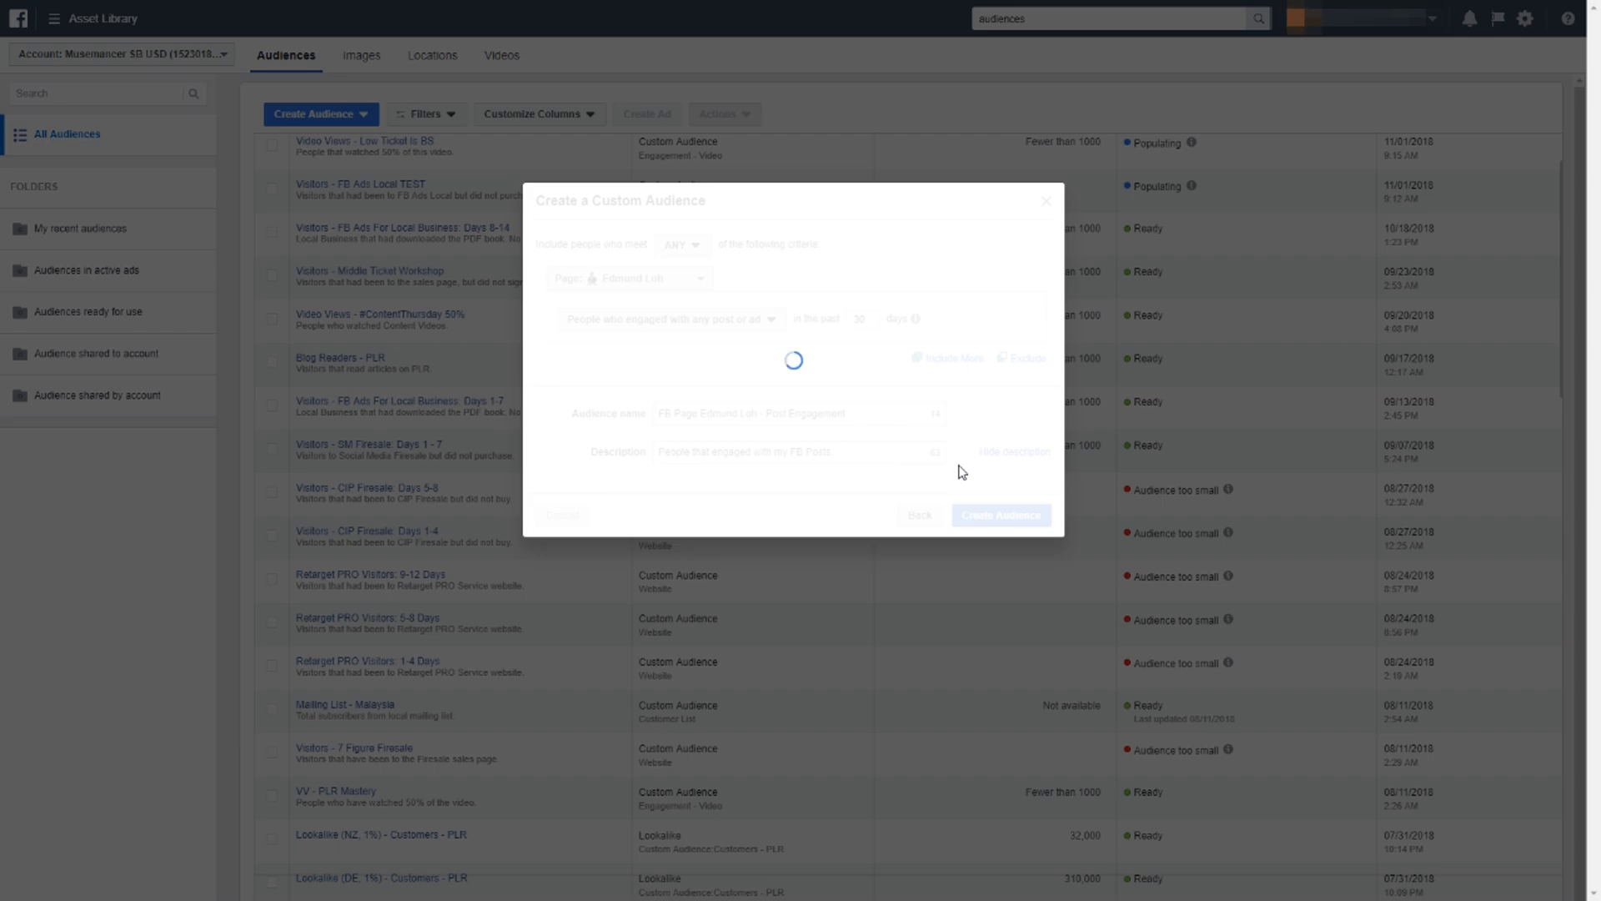
Close the finished page audience and start a custom audience based on Instagram business profile engagement.
click(1028, 537)
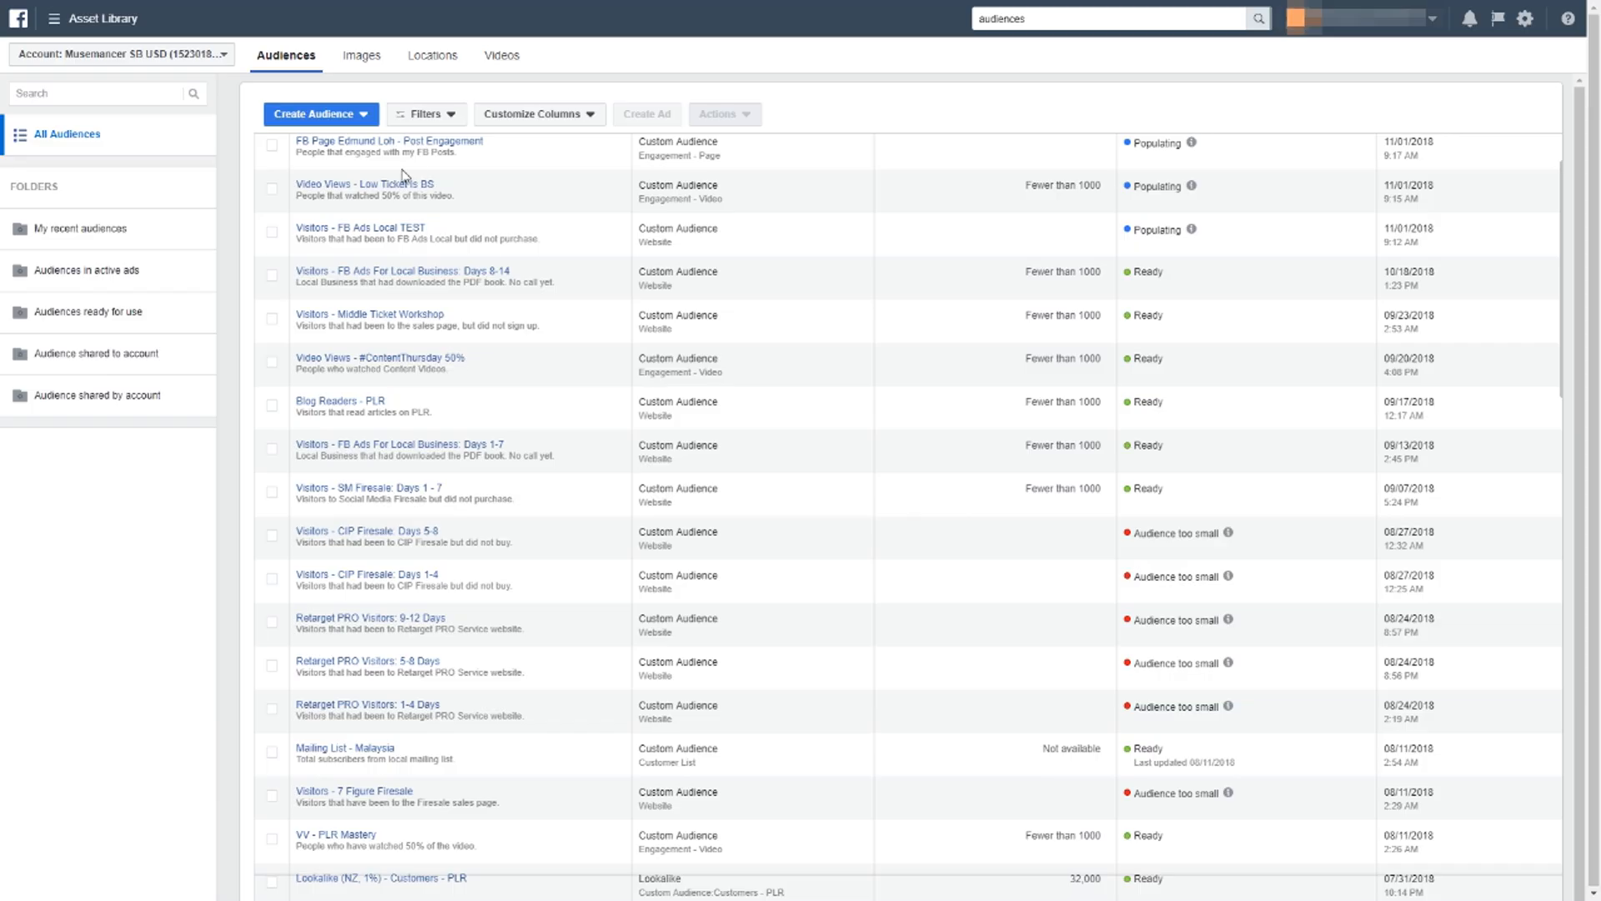
click(328, 119)
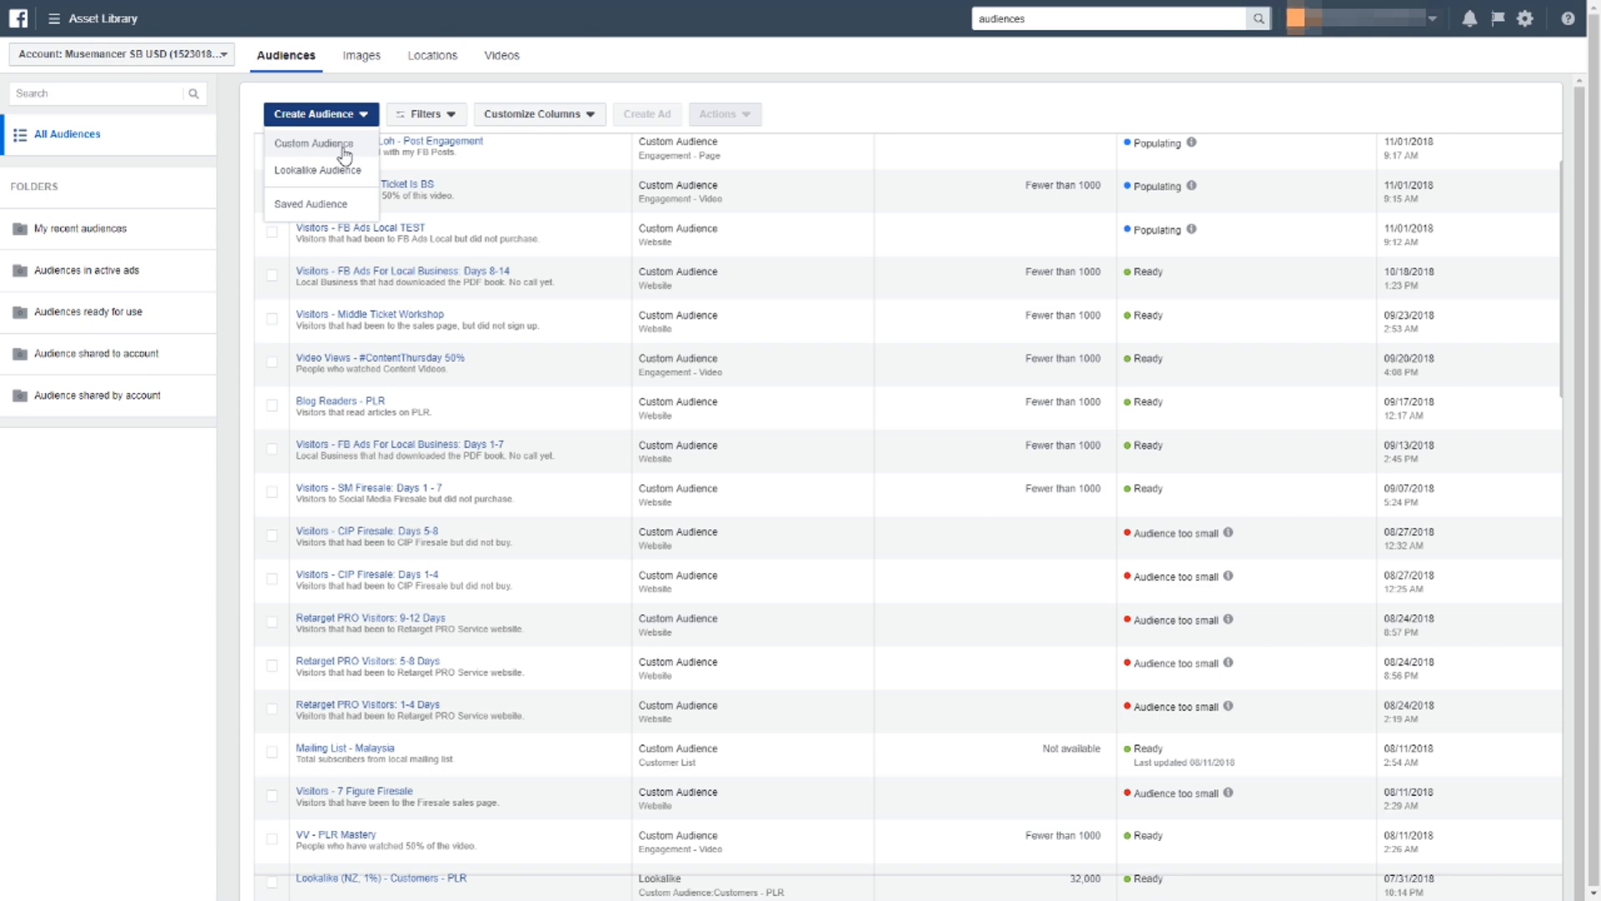
click(342, 148)
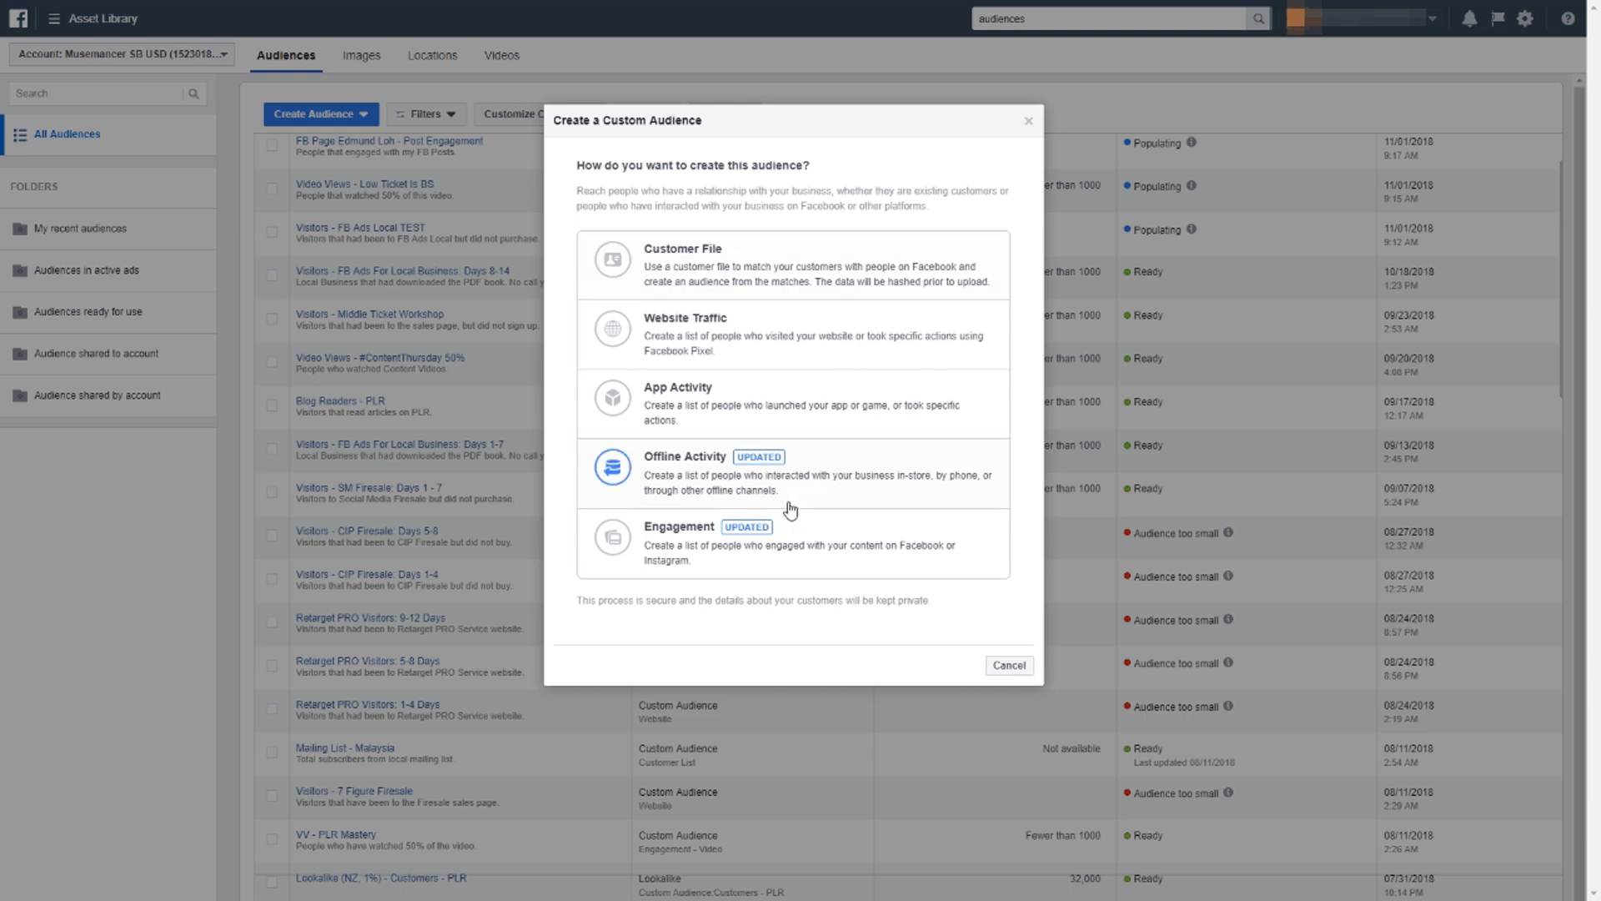
click(833, 534)
click(719, 575)
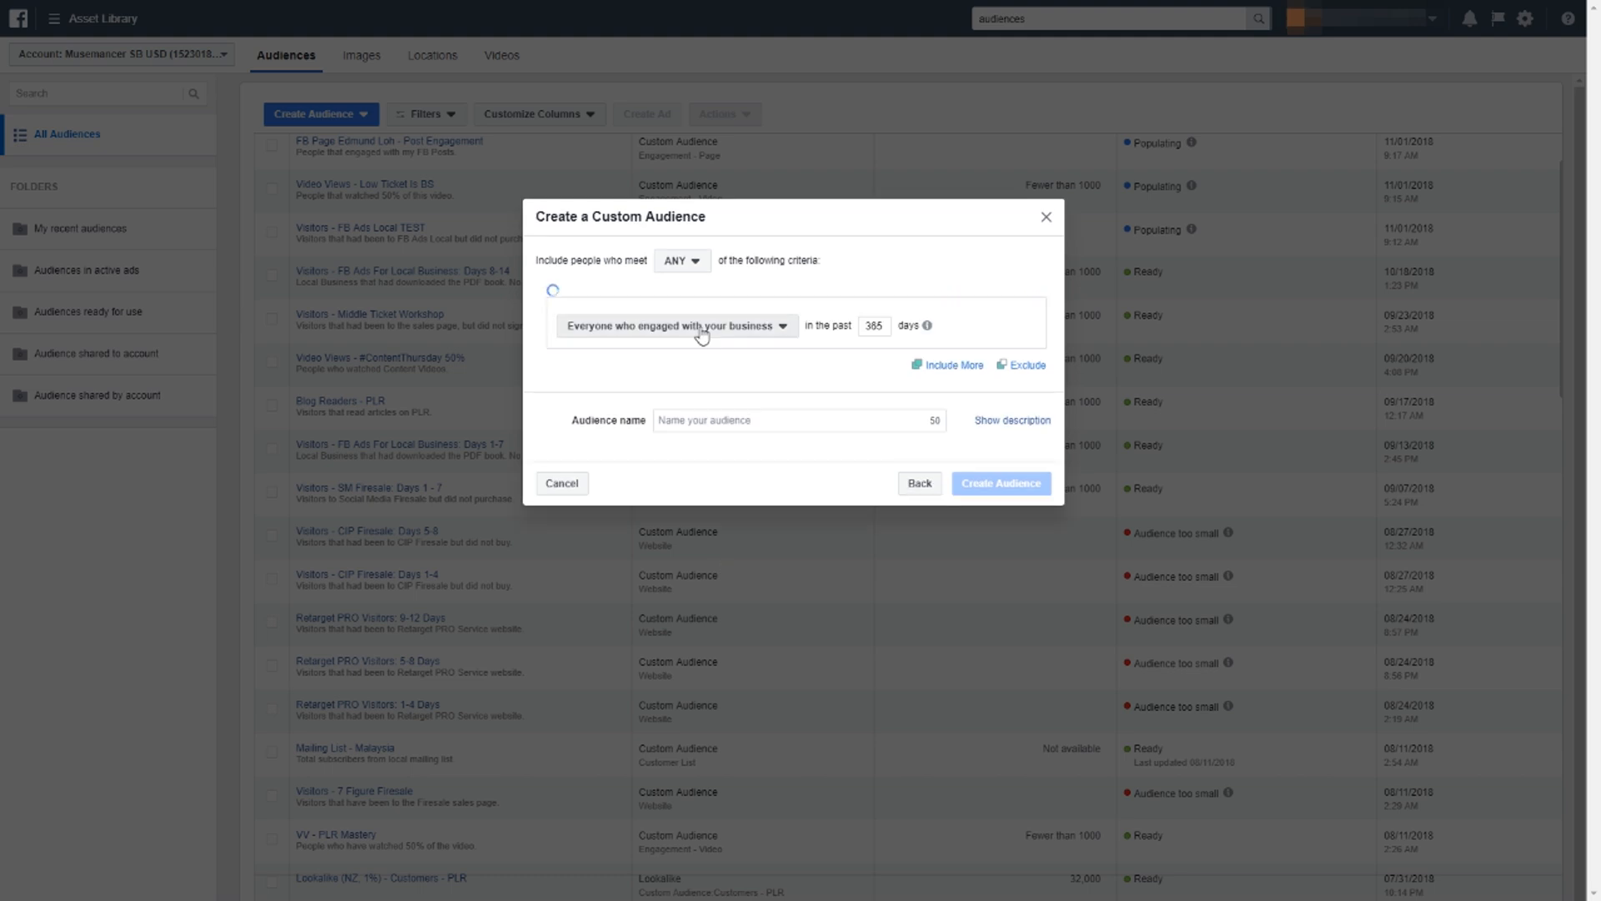
Examine the selectable Instagram profiles and the engagement criteria, including the explanation for everyone who engaged with the business.
click(701, 333)
click(622, 299)
click(622, 298)
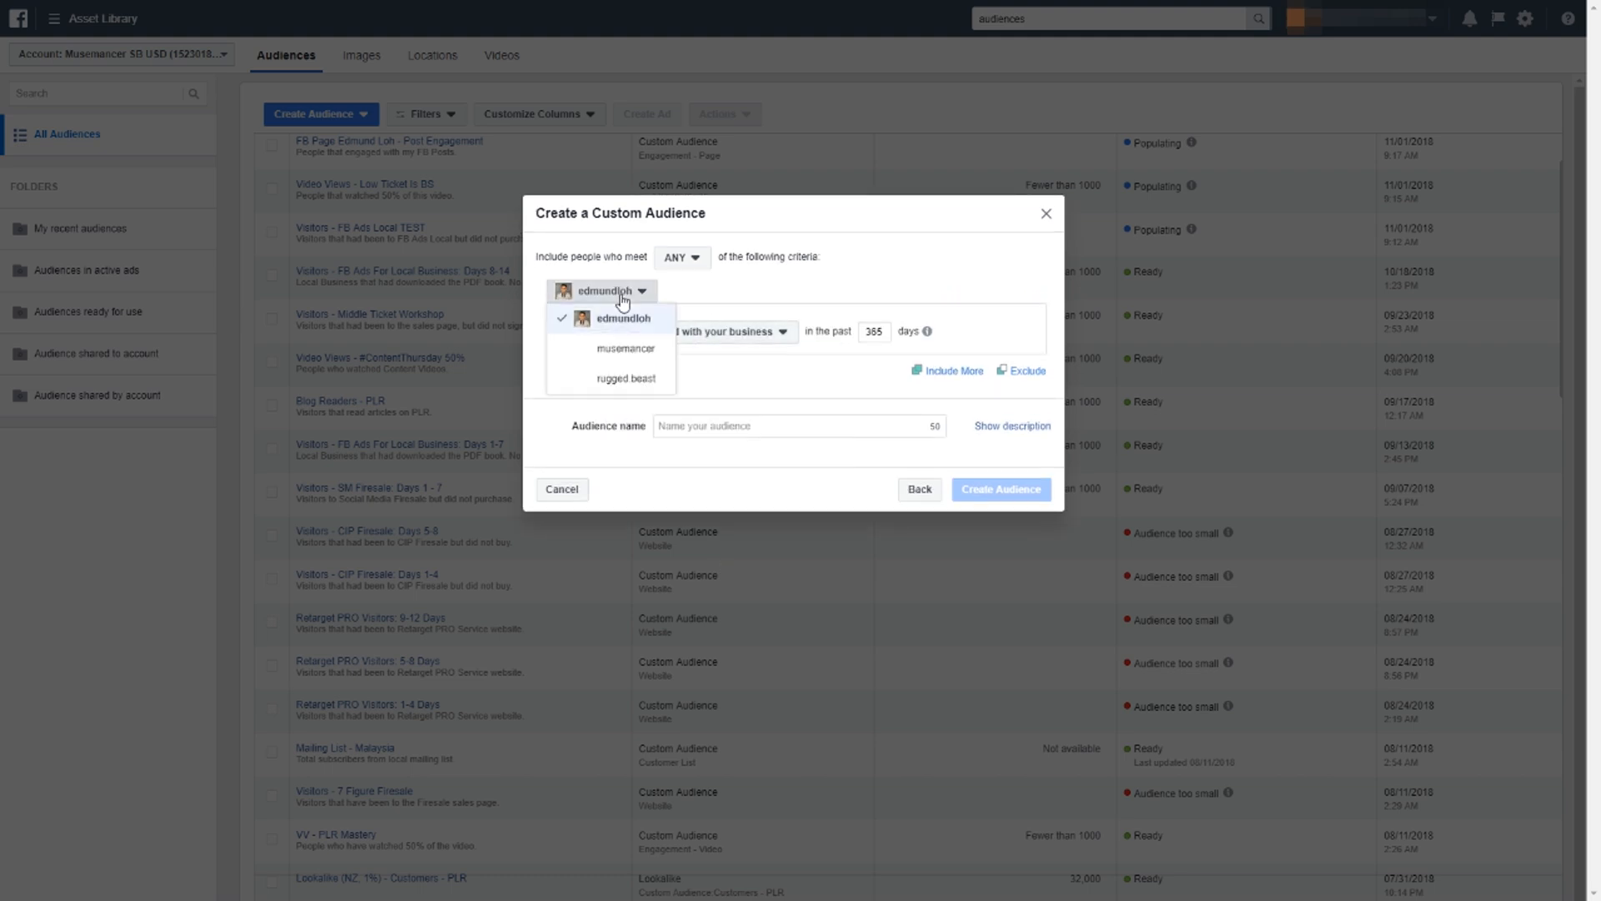
click(622, 292)
click(672, 330)
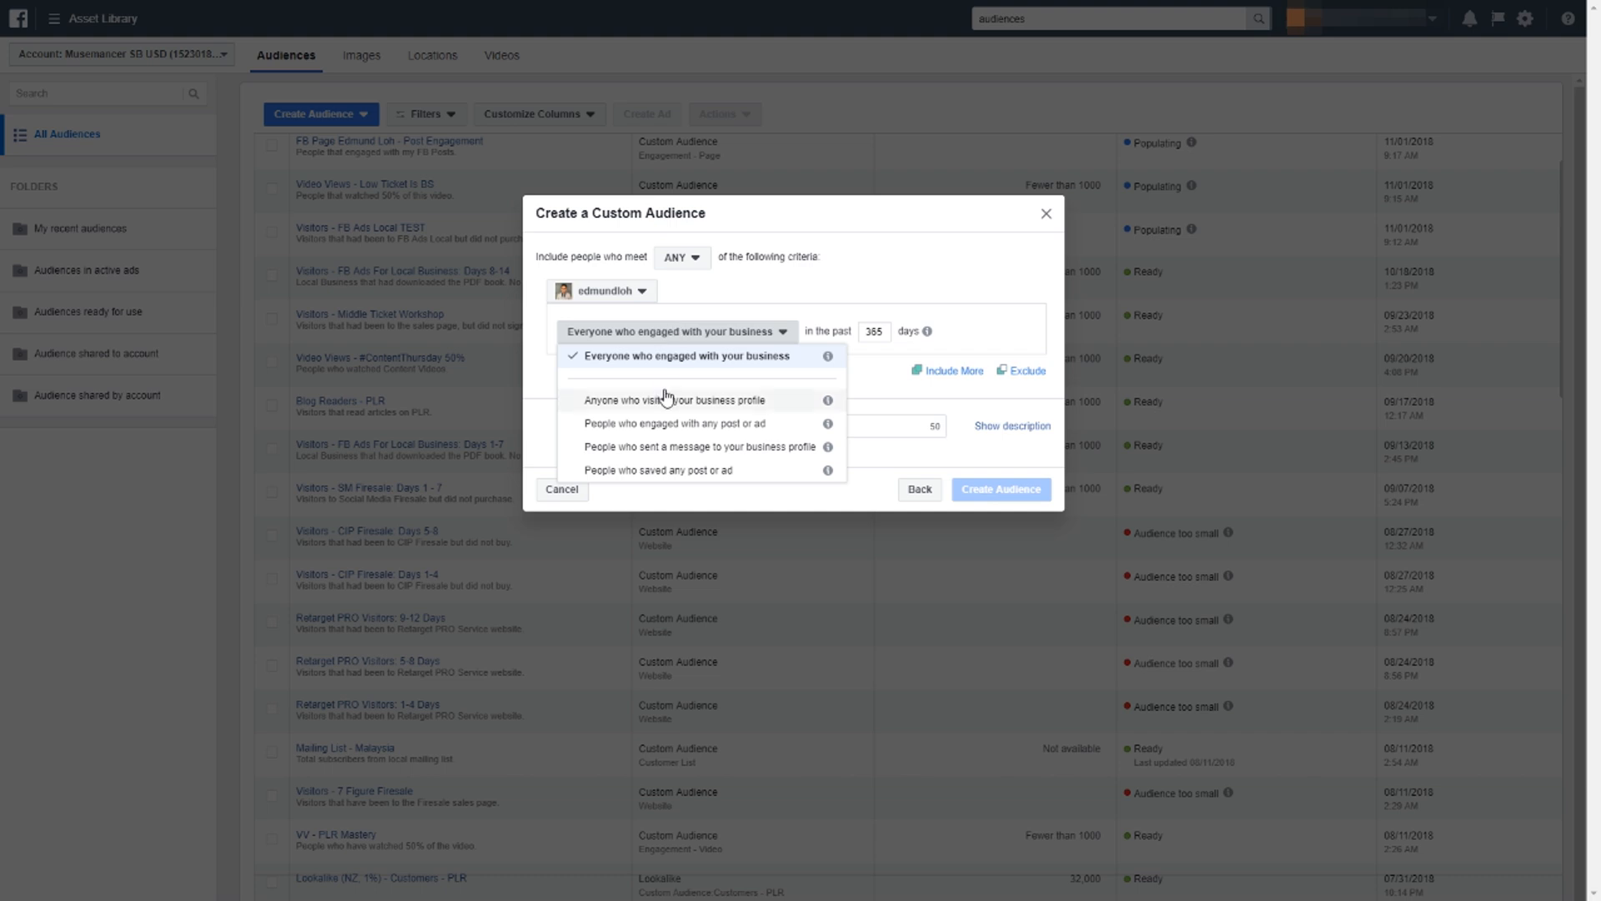
mouse_move(832, 361)
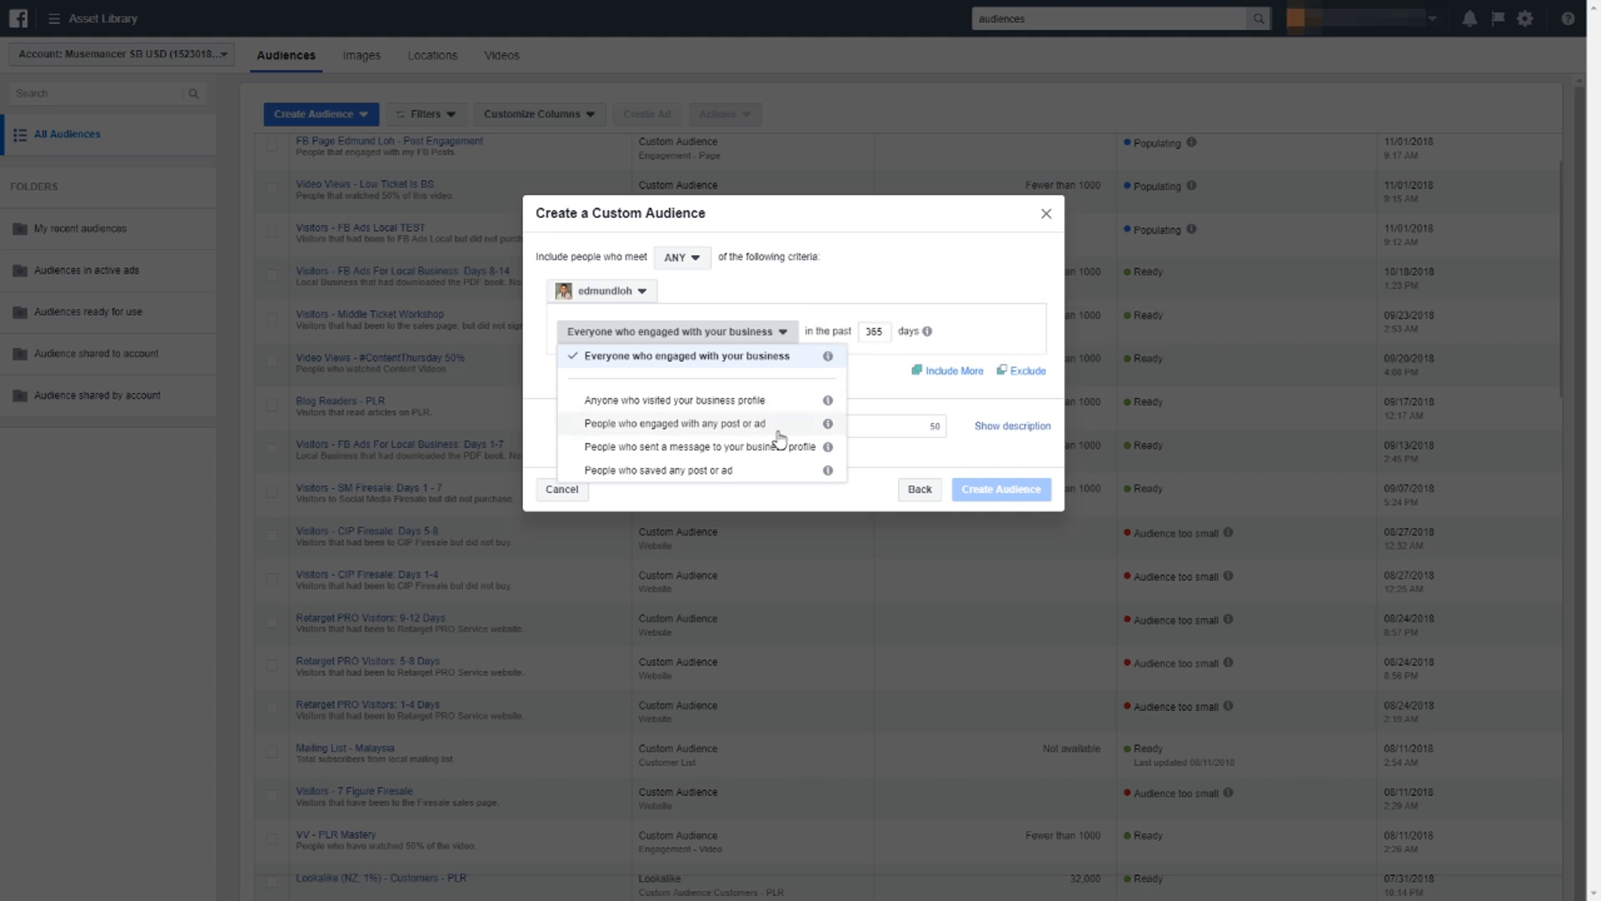
mouse_move(828, 401)
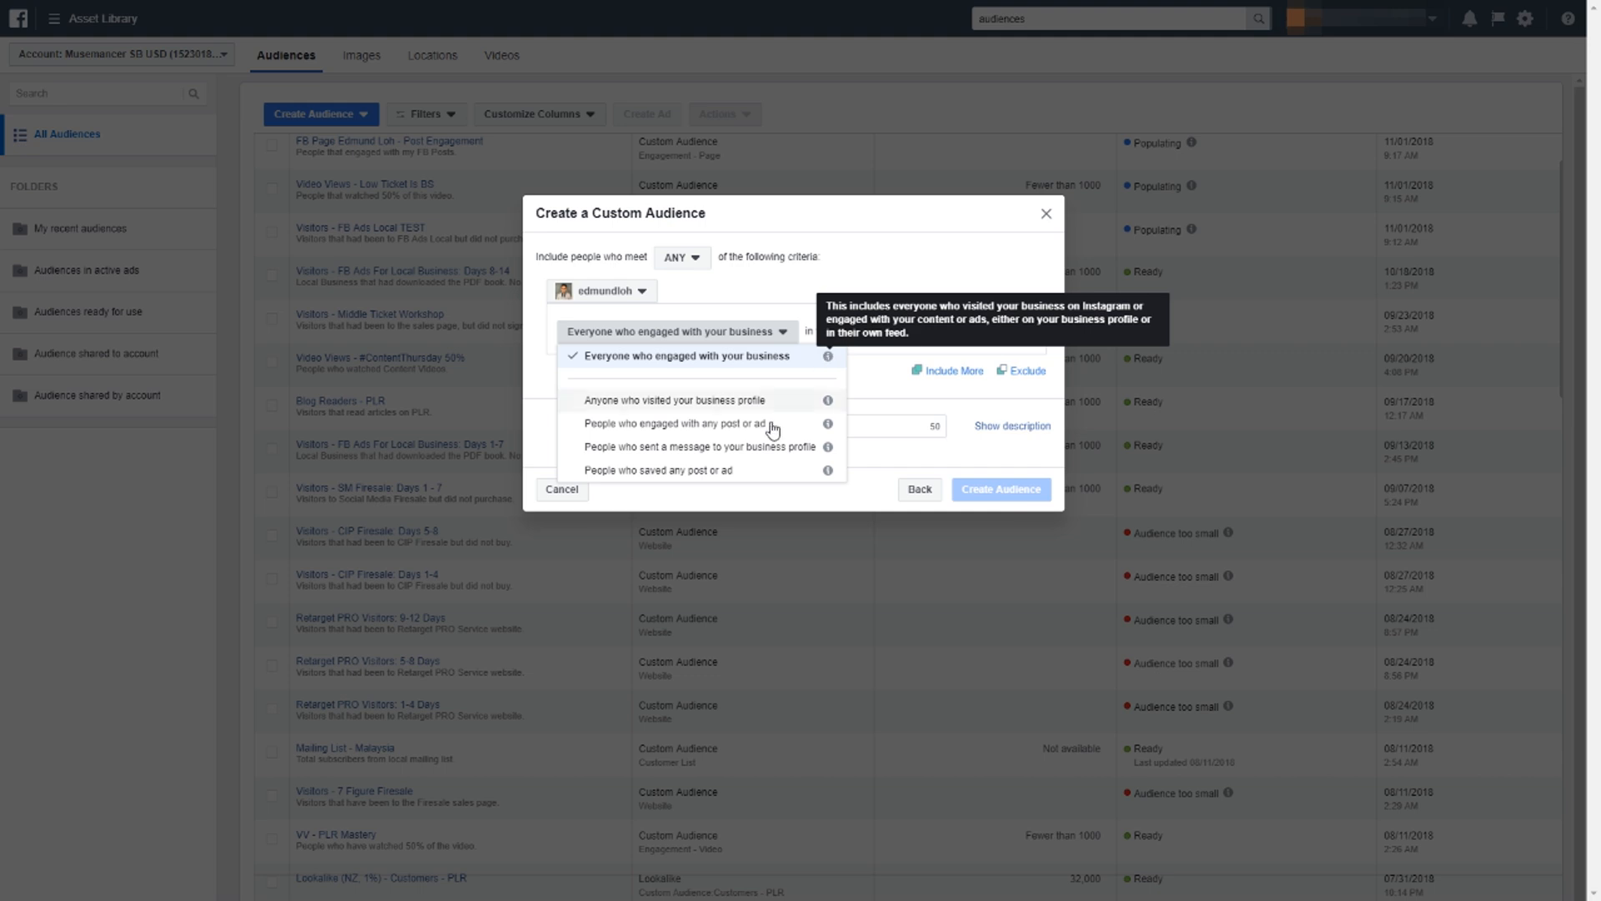
Set the Instagram engagement period to the past 30 days for everyone who engaged with the business.
drag(869, 337, 888, 390)
click(888, 390)
double_click(875, 333)
text(30)
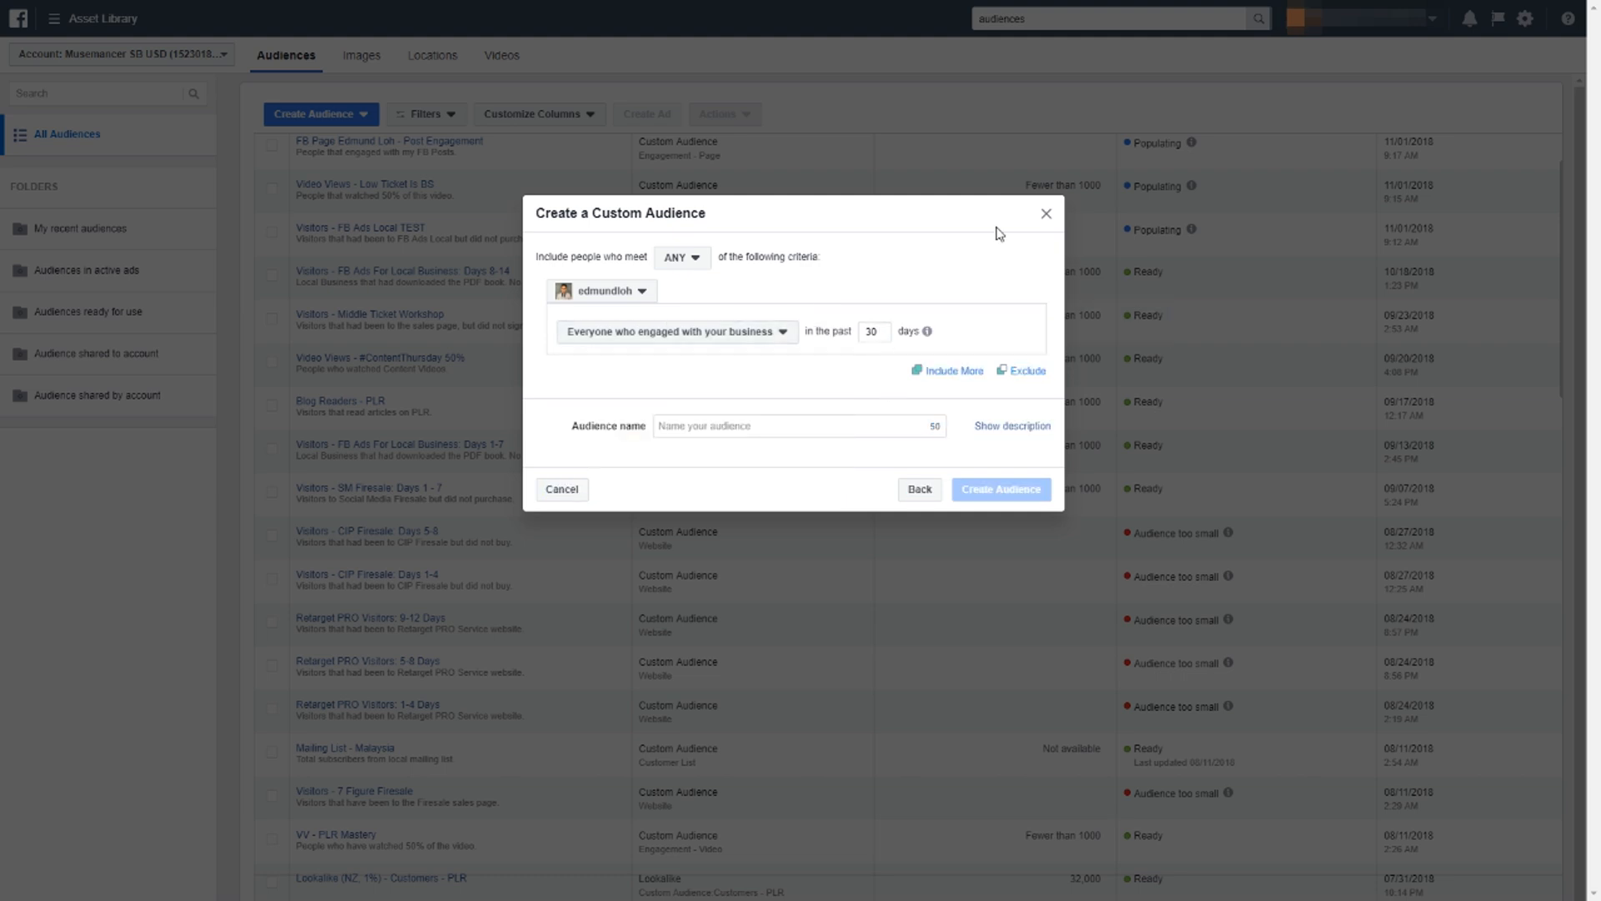
Name the Instagram audience with "IG" followed by the profile's @ handle.
key(Tab)
key(Tab)
text(IG Edmu)
key(BackSpace)
key(BackSpace)
key(BackSpace)
key(BackSpace)
text(@edmundloh)
click(998, 234)
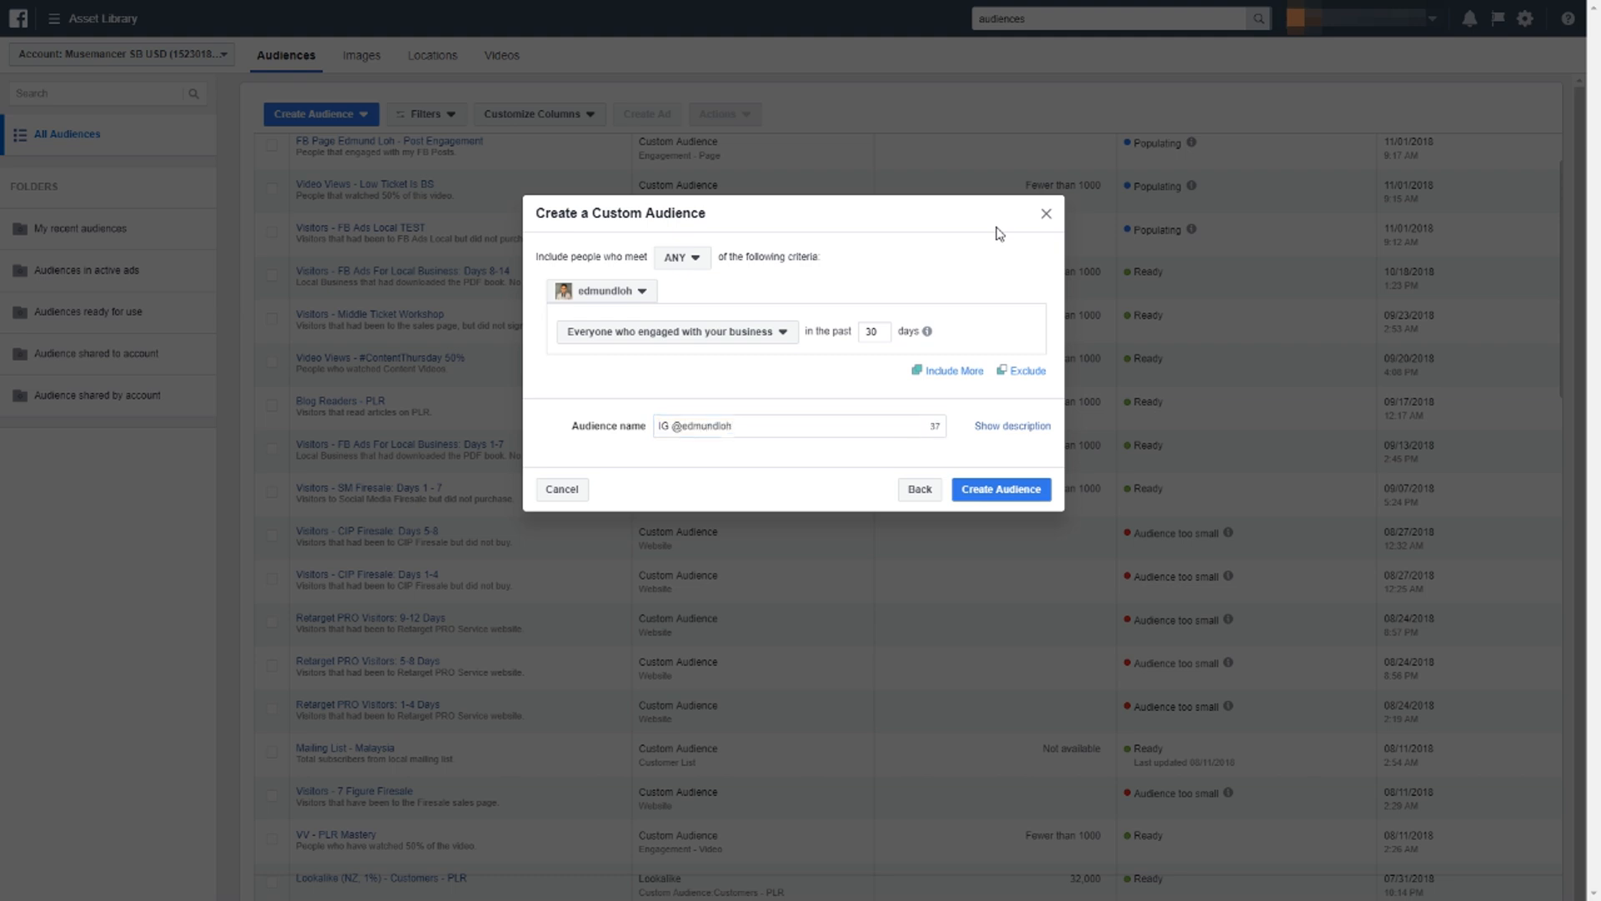
Add the description "People that engaged with my IG Profile." and finish creating the Instagram engagement audience.
click(1007, 419)
click(824, 457)
text(Oeople)
key(BackSpace)
key(BackSpace)
key(BackSpace)
key(BackSpace)
key(BackSpace)
key(BackSpace)
text(People that engaged with my IG Profile)
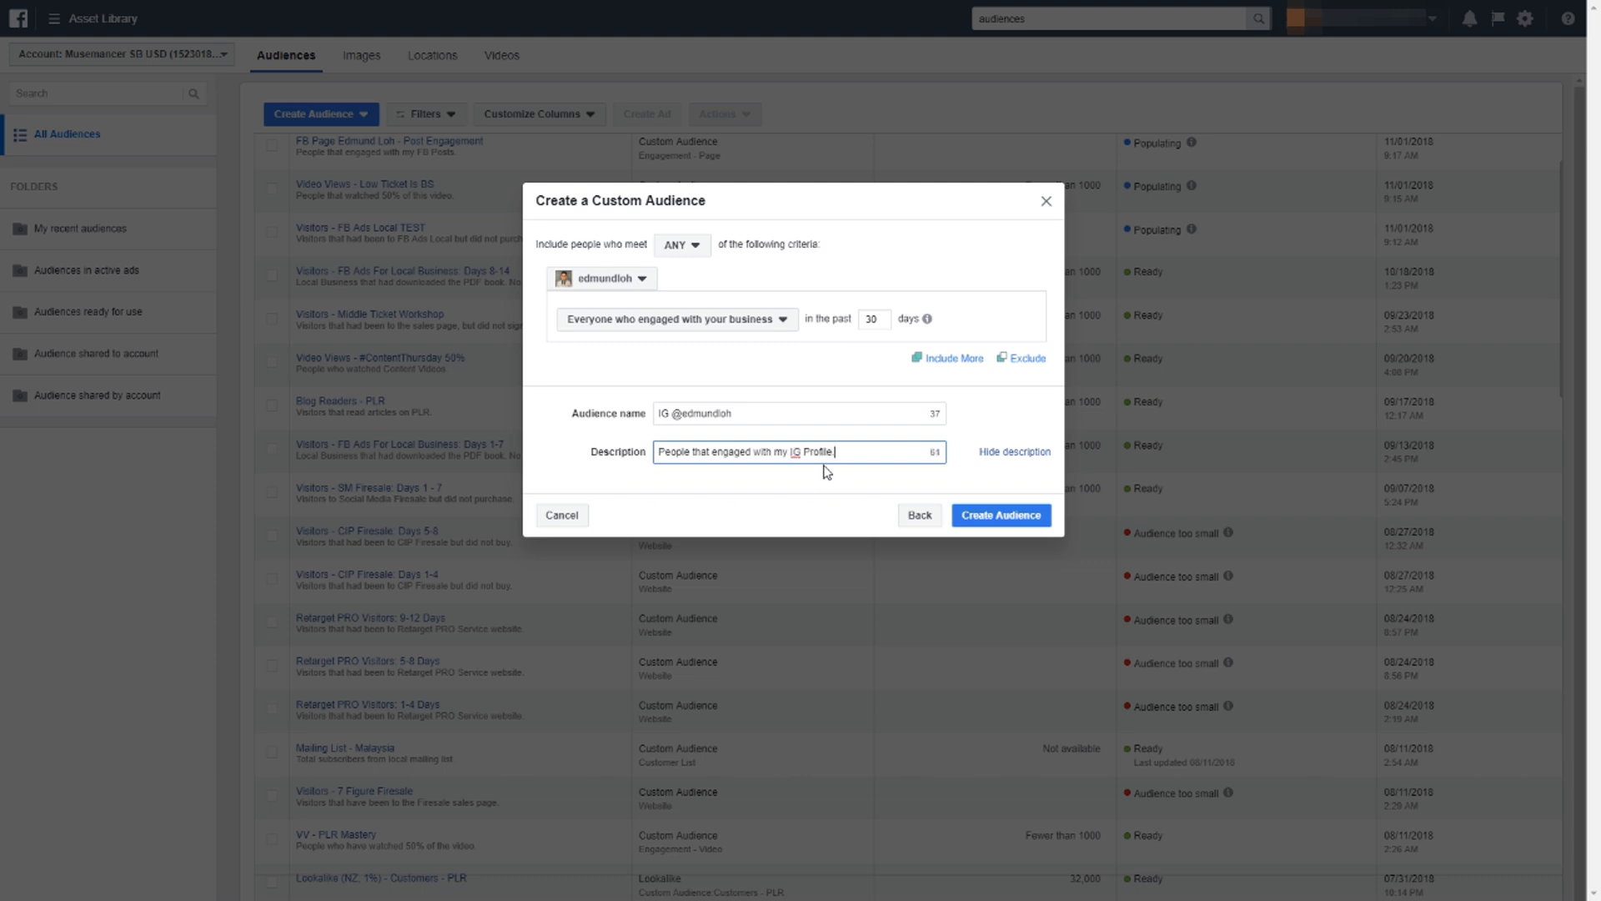
click(986, 514)
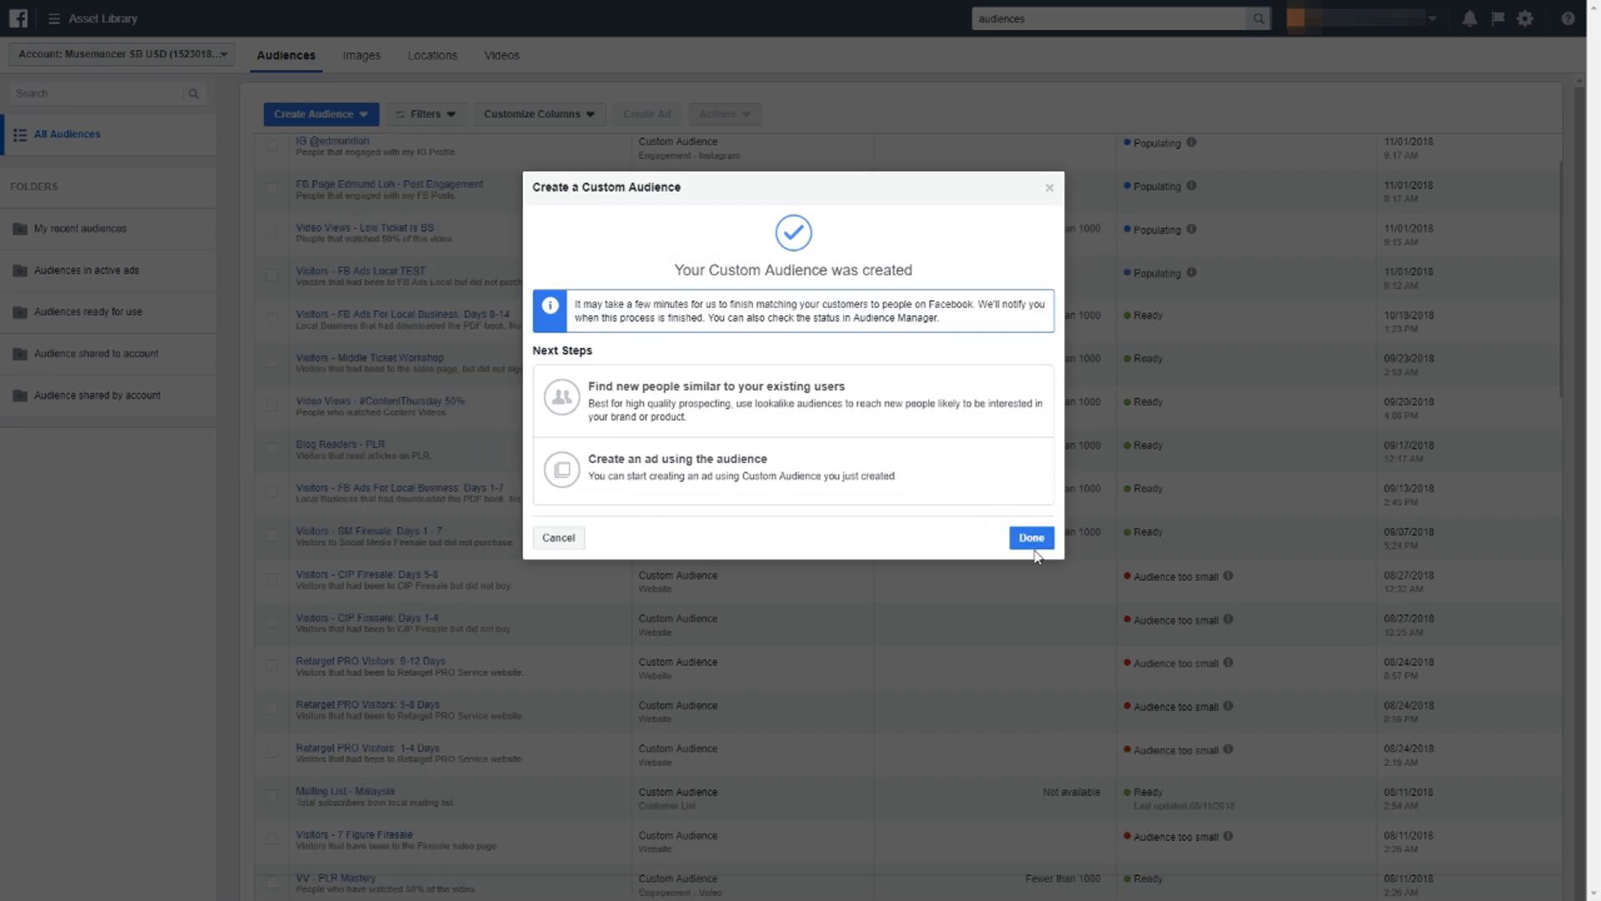
click(1033, 542)
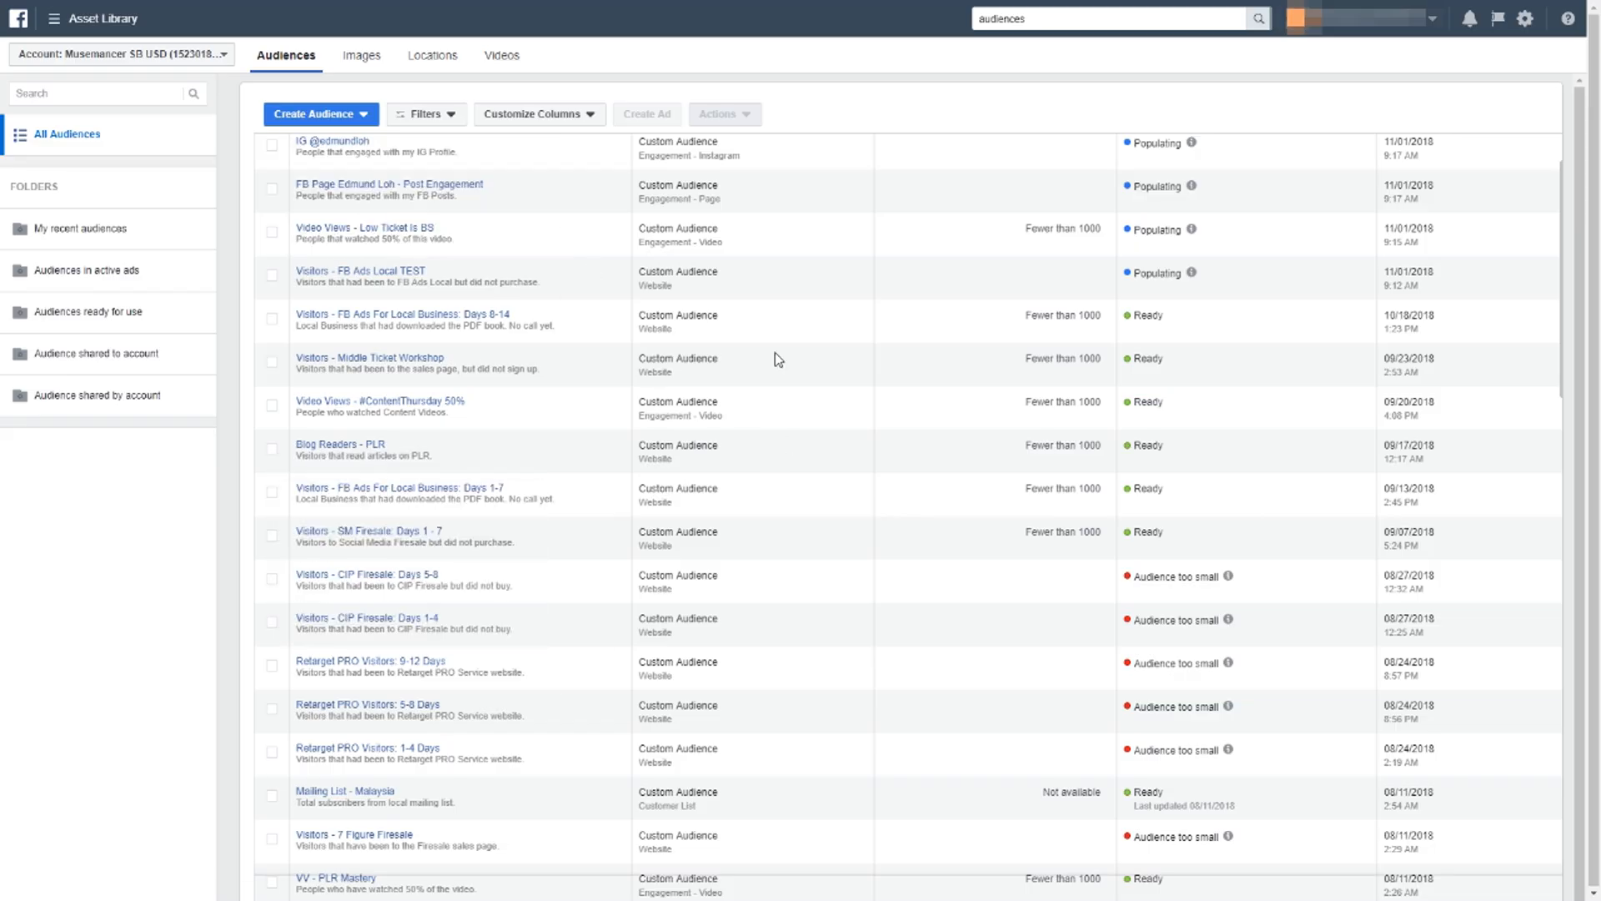